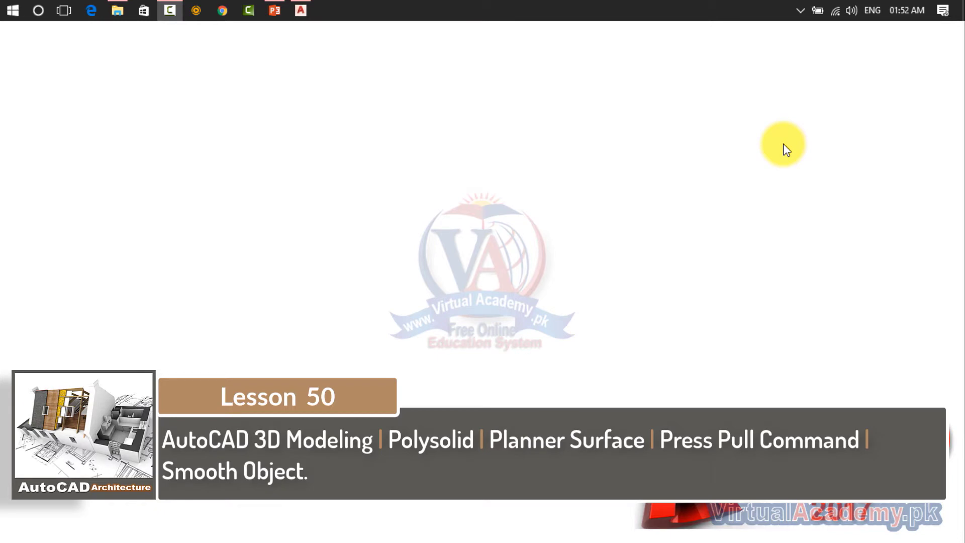
Bring the AutoCAD Architecture window with the blank Drawing1 model space to the front
{"action": "left_click", "coordinate": [301, 9]}
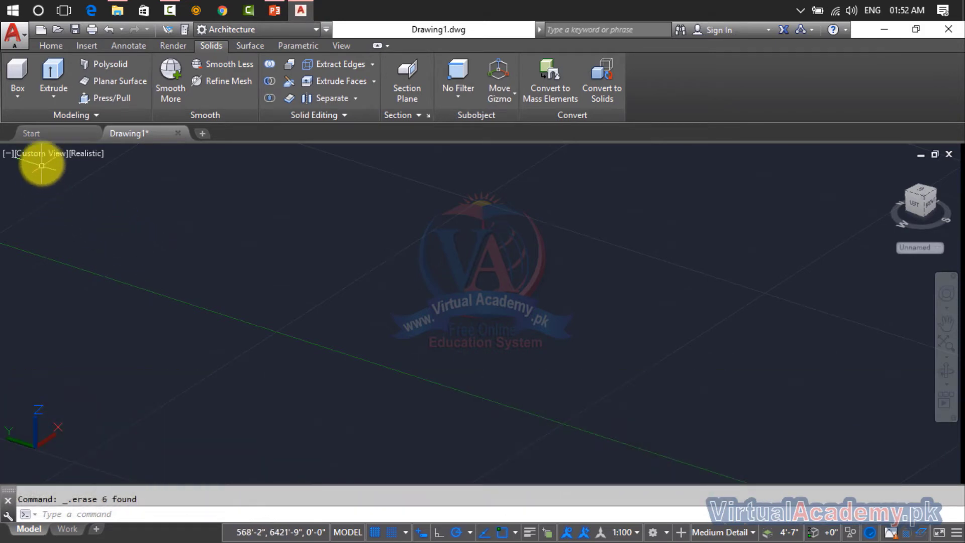
Set the empty drawing to the SW Isometric view, leaving the Realistic visual style unchanged
{"action": "left_click", "coordinate": [42, 151]}
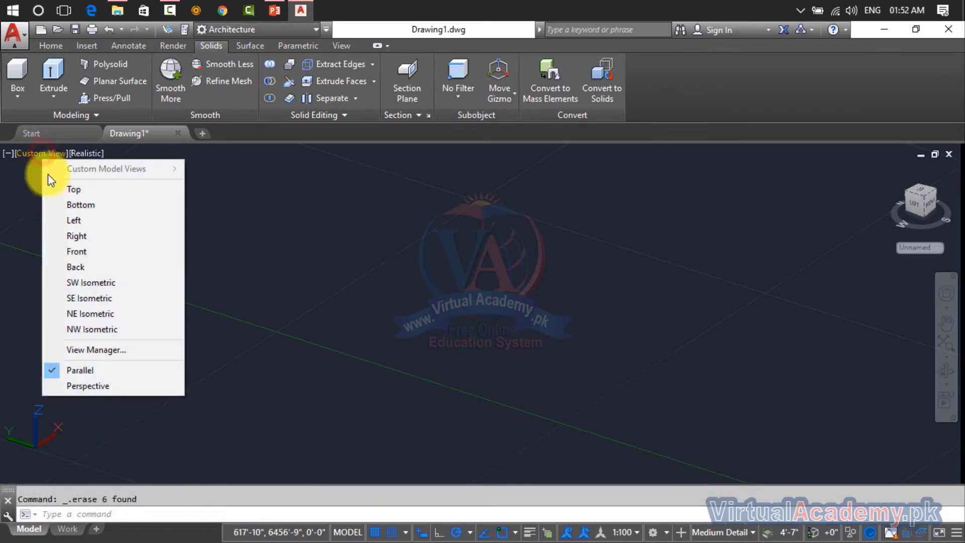
{"action": "left_click", "coordinate": [83, 282]}
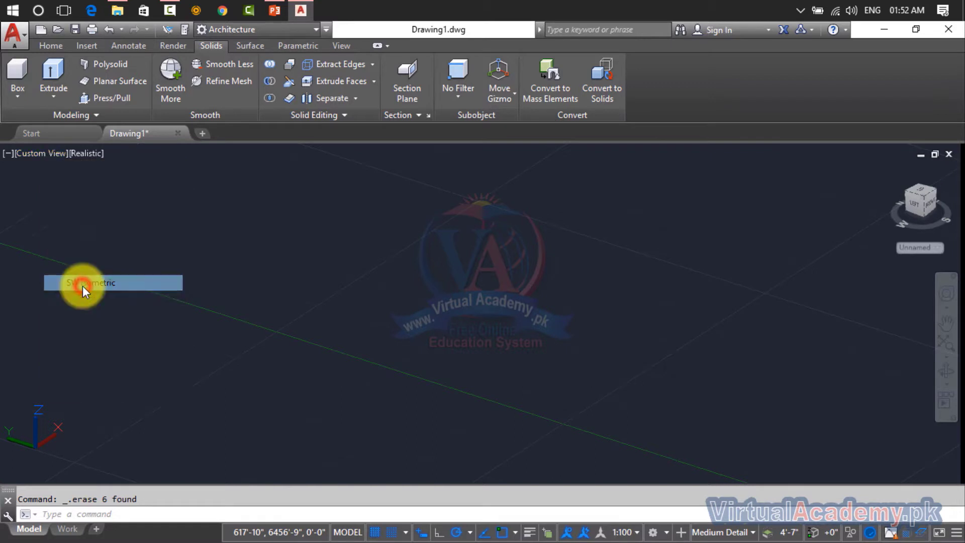
{"action": "left_click", "coordinate": [88, 154]}
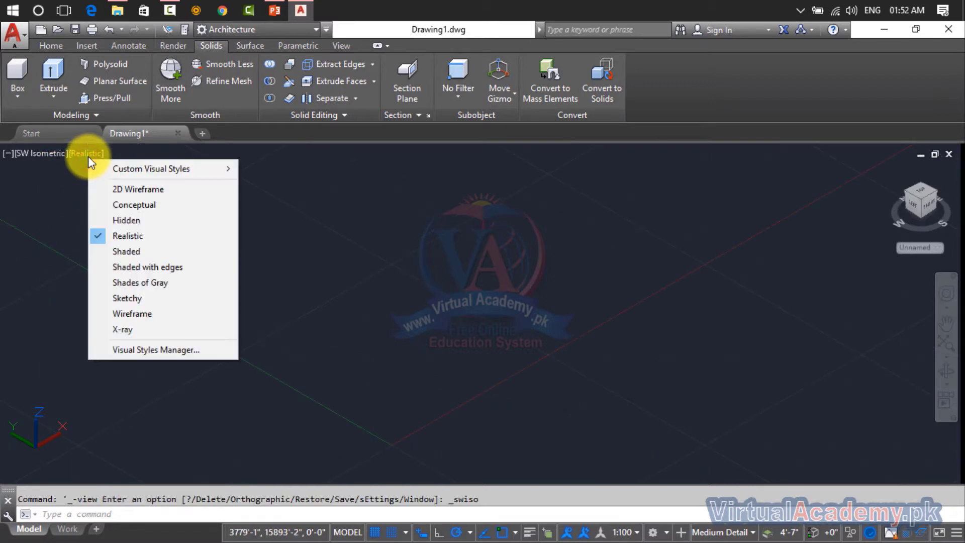
{"action": "left_click", "coordinate": [89, 156]}
{"action": "key", "text": "Escape"}
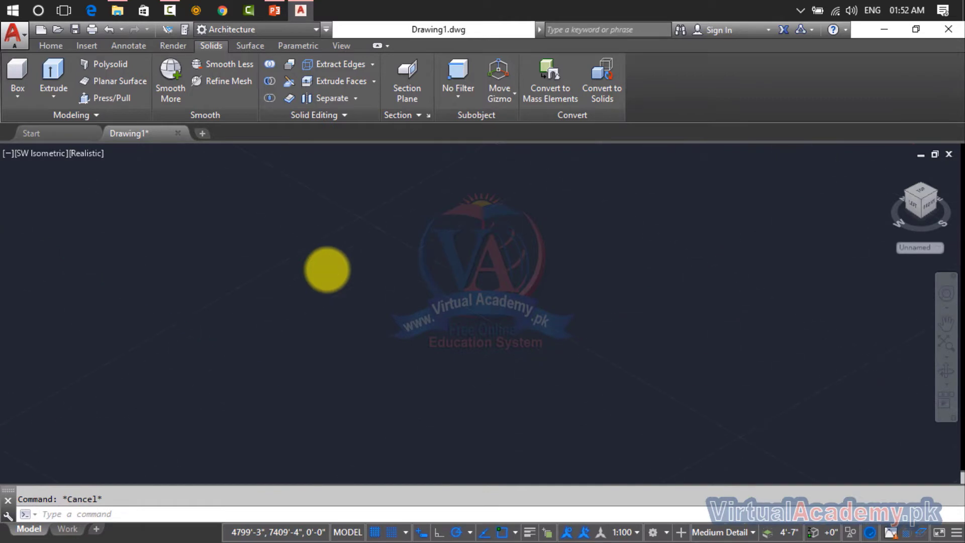
{"action": "middle_click_drag", "start_coordinate": [316, 271], "coordinate": [287, 273]}
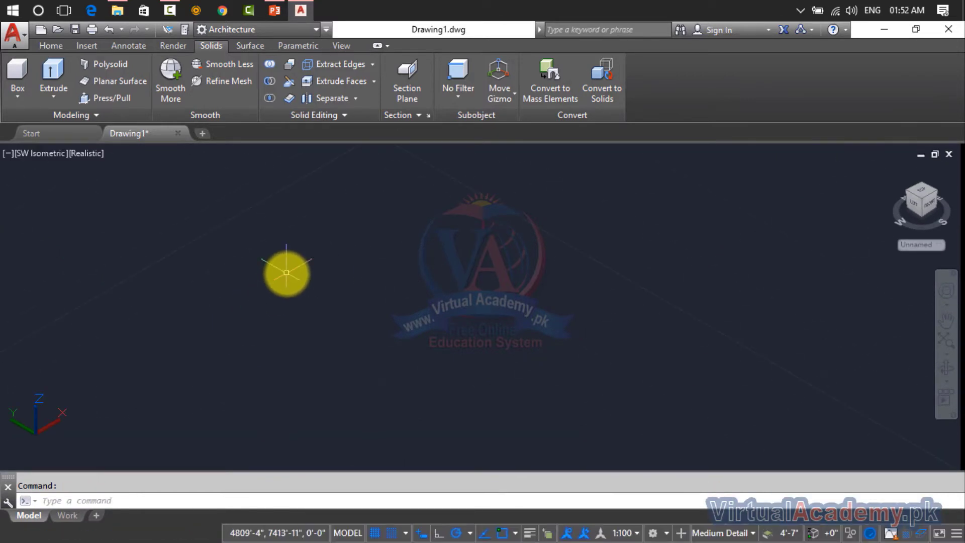
{"action": "key", "text": "Return"}
{"action": "left_click", "coordinate": [286, 273]}
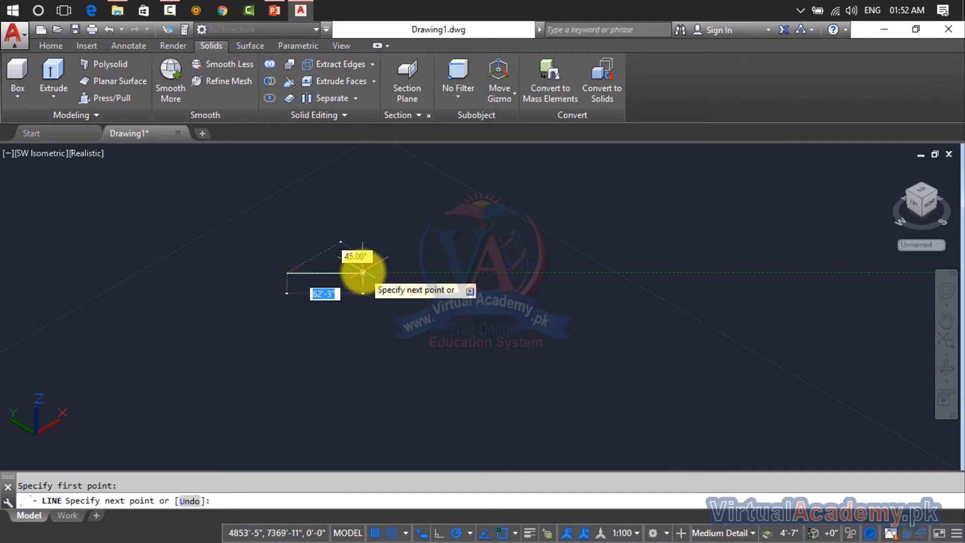
{"action": "type", "text": "'"}
{"action": "key", "text": "Return"}
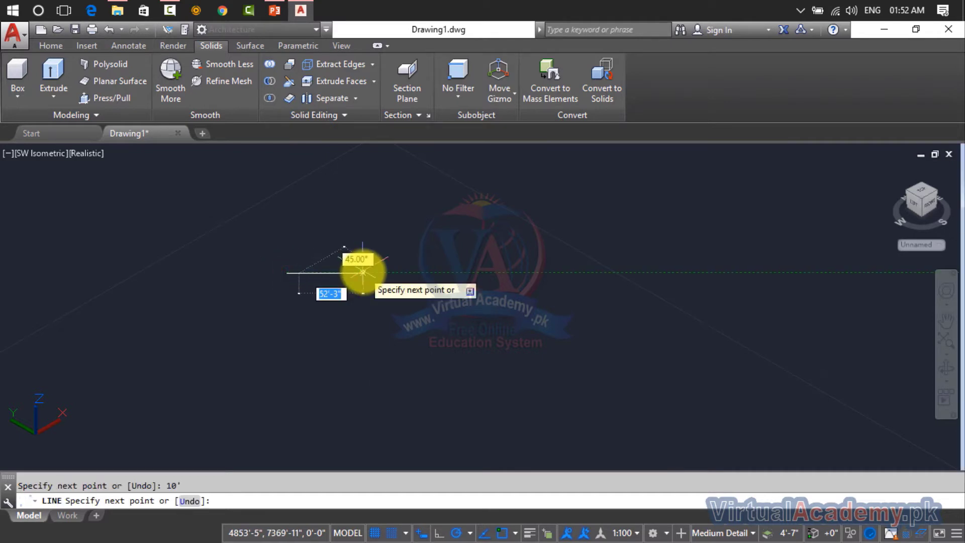
{"action": "scroll", "coordinate": [297, 274], "scroll_direction": "up", "scroll_amount": 10}
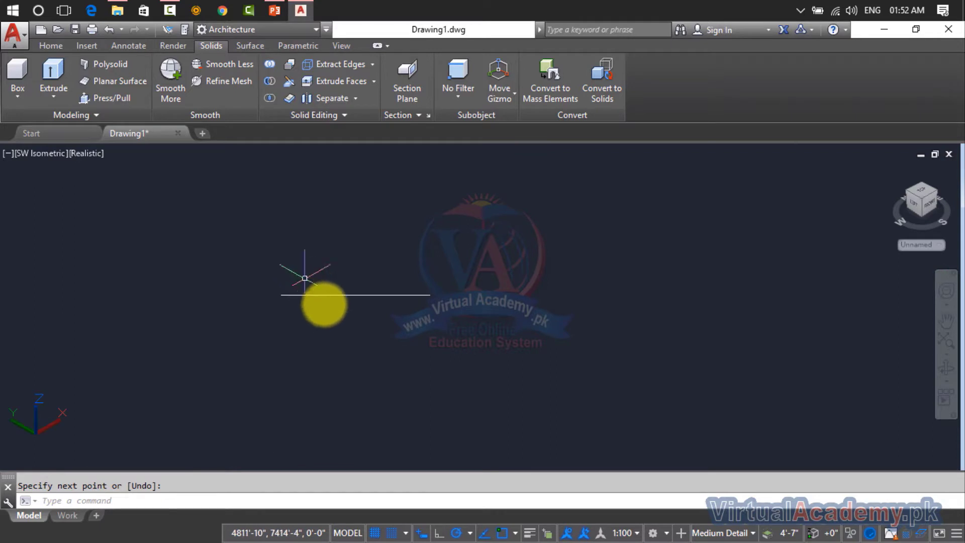
{"action": "middle_click_drag", "start_coordinate": [314, 292], "coordinate": [324, 281]}
{"action": "key", "text": "Escape"}
{"action": "scroll", "coordinate": [326, 271], "scroll_direction": "up", "scroll_amount": 2}
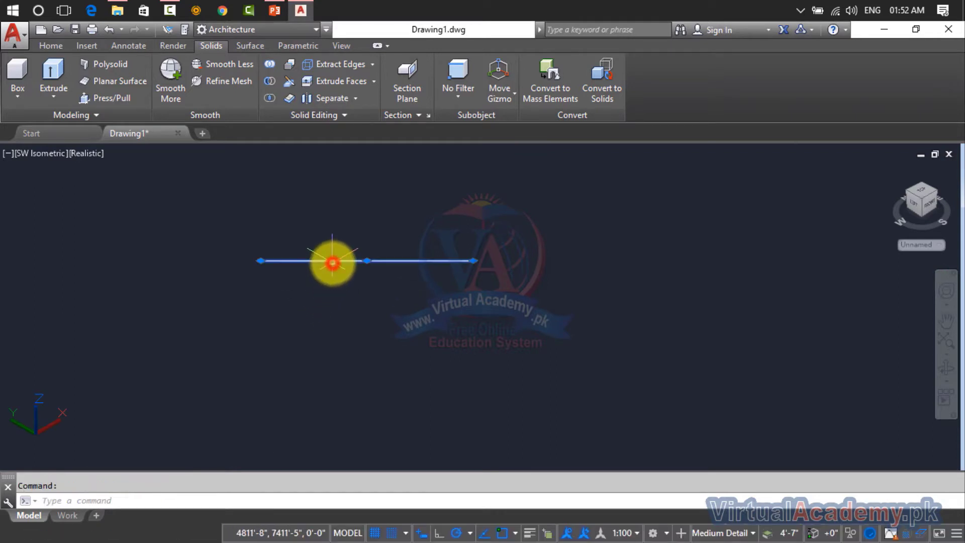
{"action": "key", "text": "Delete"}
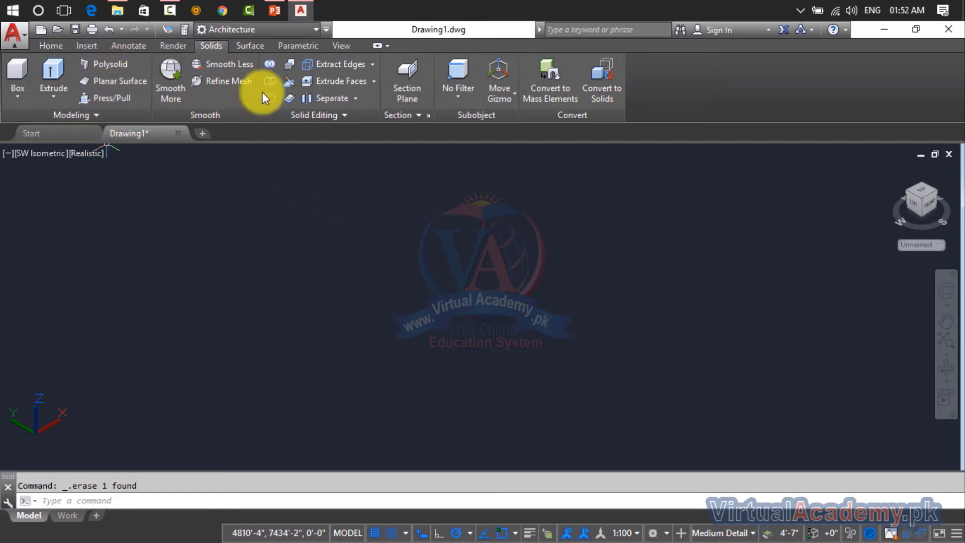
{"action": "left_click", "coordinate": [64, 97]}
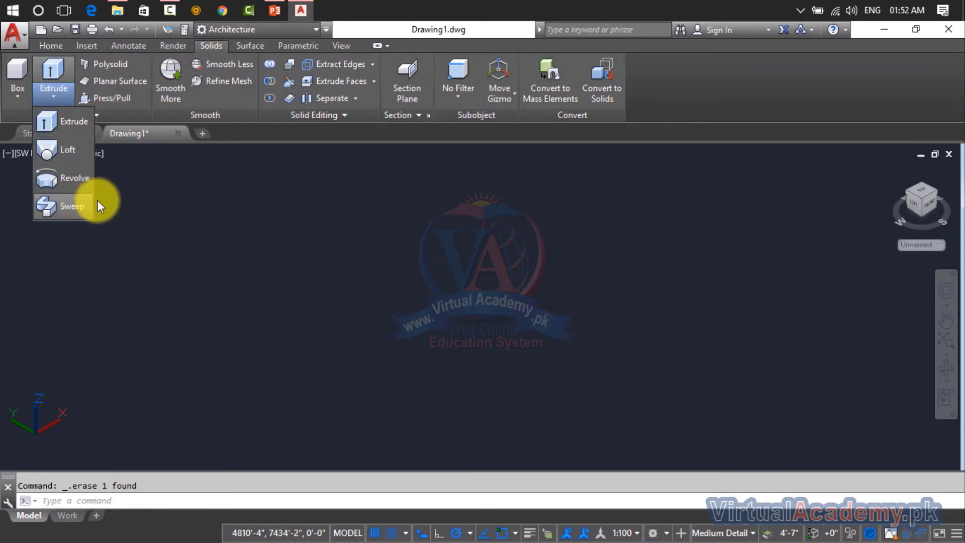
{"action": "left_click", "coordinate": [240, 136]}
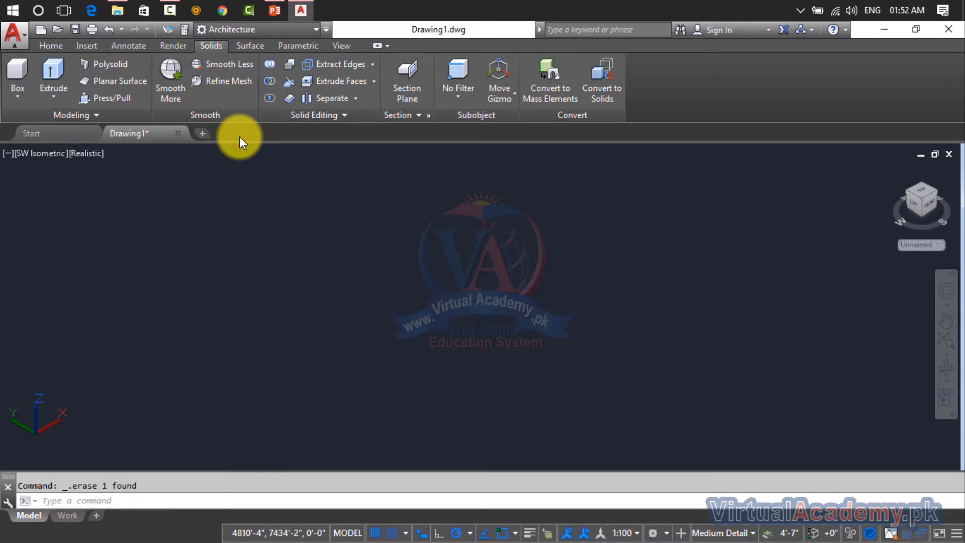
{"action": "left_click", "coordinate": [279, 31]}
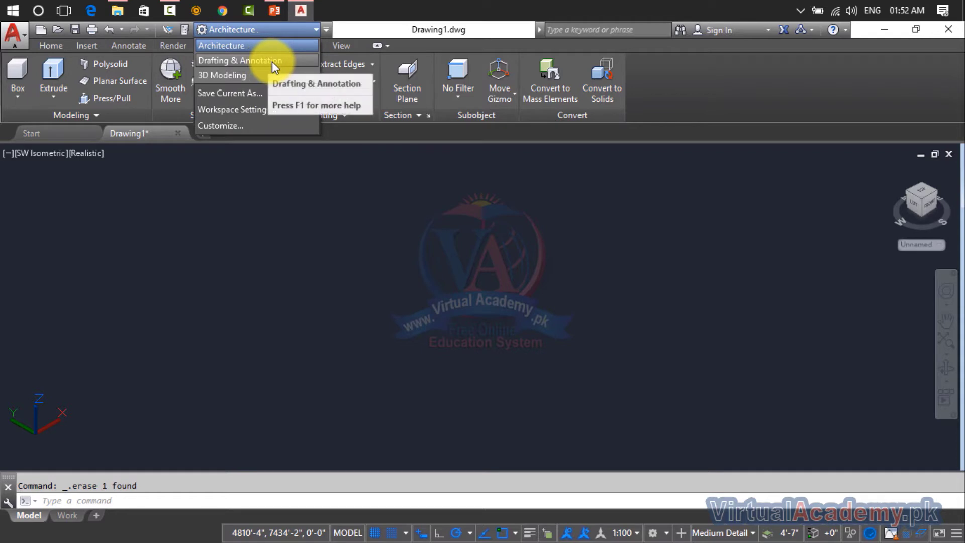
{"action": "left_click", "coordinate": [328, 33]}
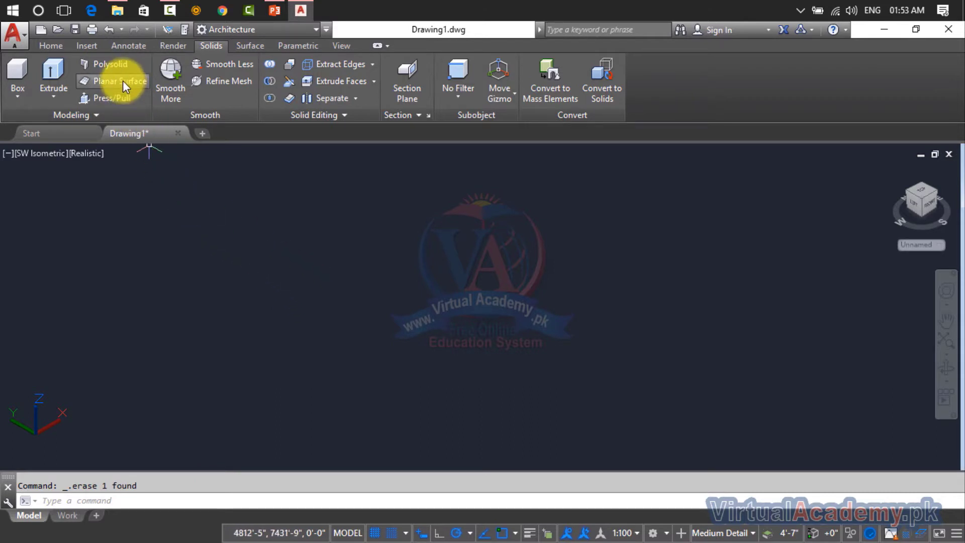
Start a Polysolid with 10-foot height and 5-foot width, awaiting its start point
{"action": "left_click", "coordinate": [115, 67]}
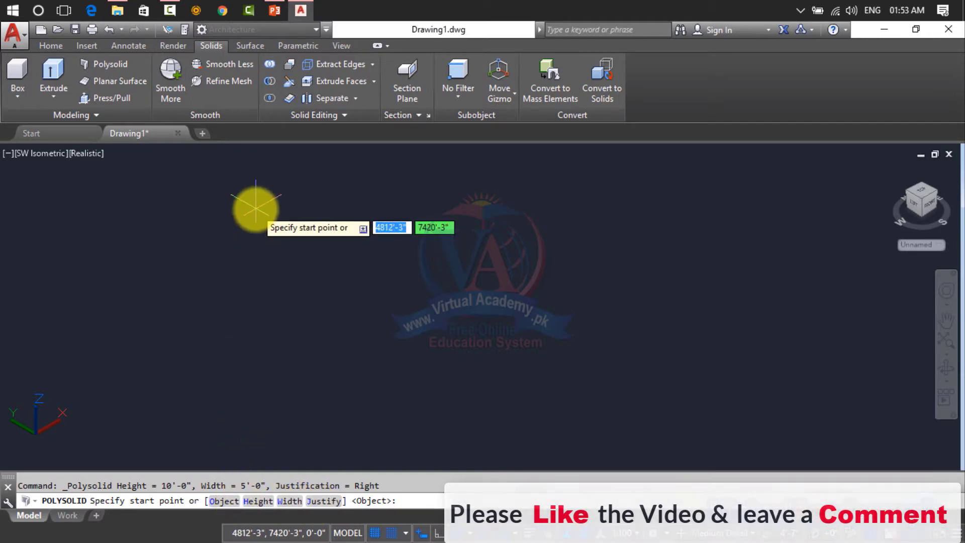
Cancel the polysolid and draw a circle on the ground plane
{"action": "key", "text": "Escape"}
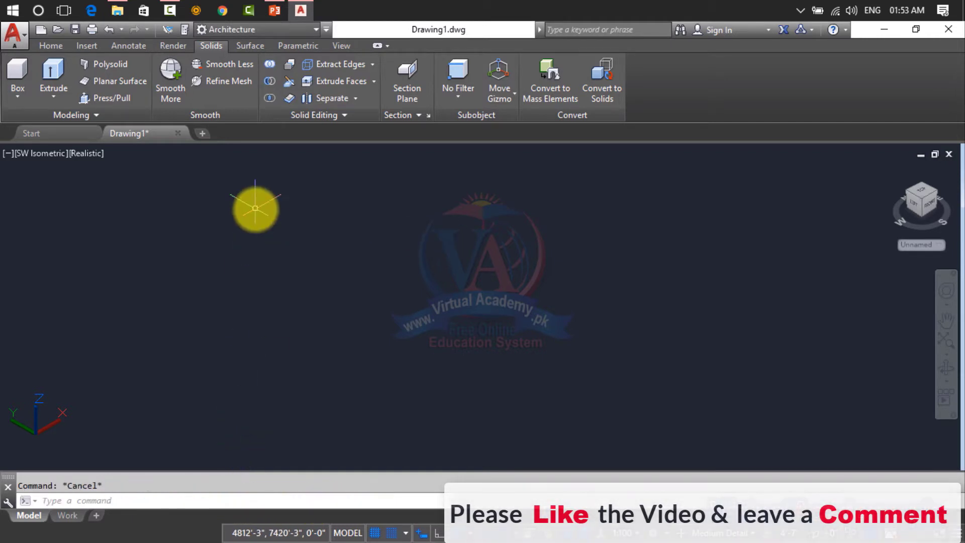
{"action": "type", "text": "c"}
{"action": "key", "text": "Return"}
{"action": "left_click", "coordinate": [479, 201]}
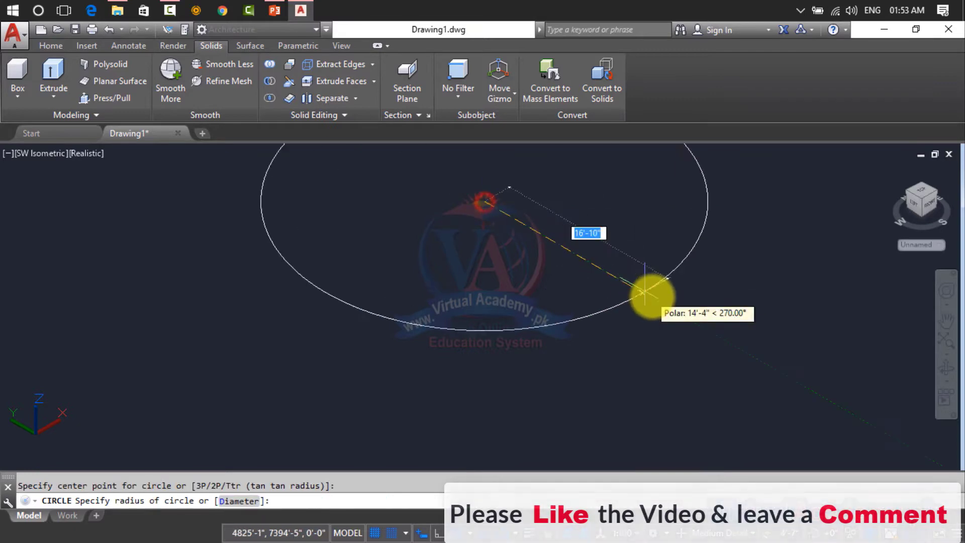
{"action": "left_click", "coordinate": [694, 287]}
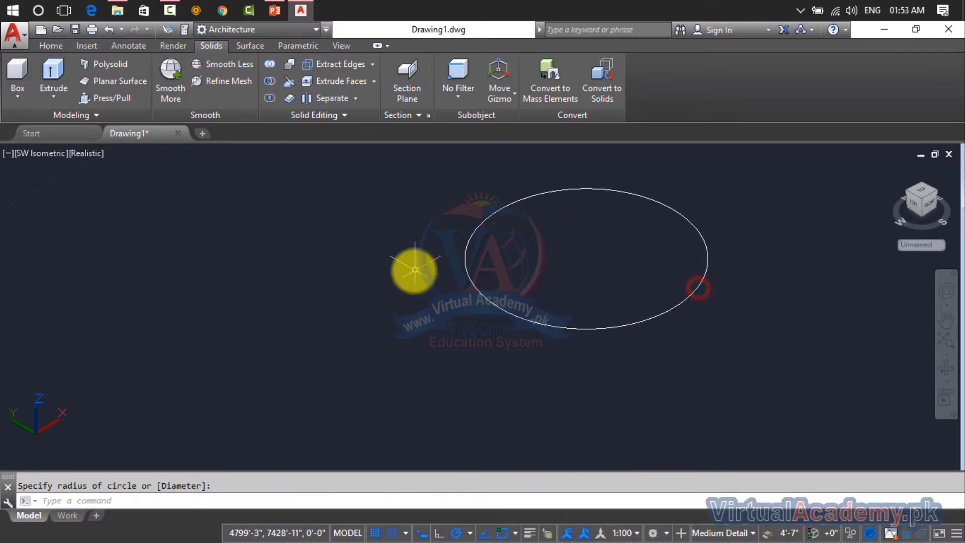
Draw a rectangle beside the circle from two corner points
{"action": "middle_click_drag", "start_coordinate": [416, 269], "coordinate": [515, 273]}
{"action": "key", "text": "Escape"}
{"action": "type", "text": "rec"}
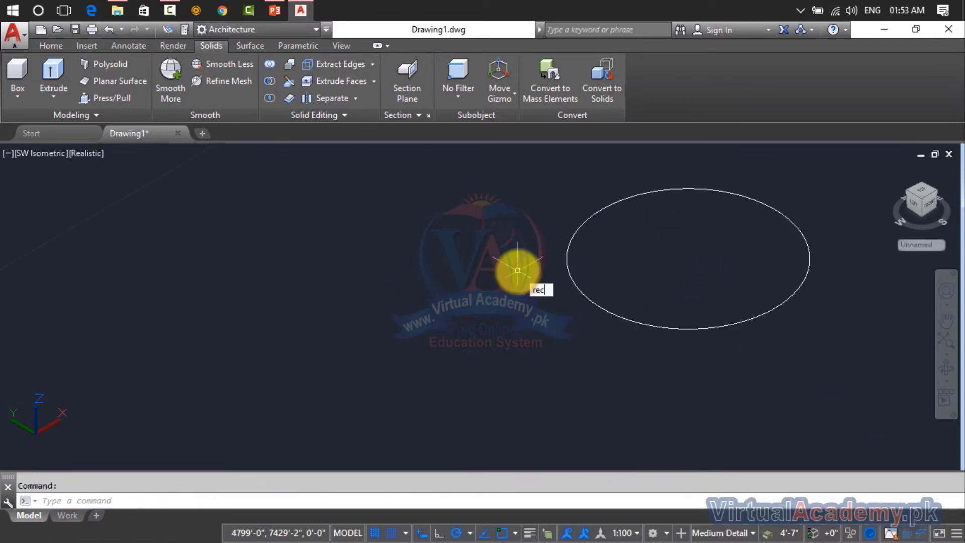
{"action": "key", "text": "Return"}
{"action": "left_click", "coordinate": [193, 225]}
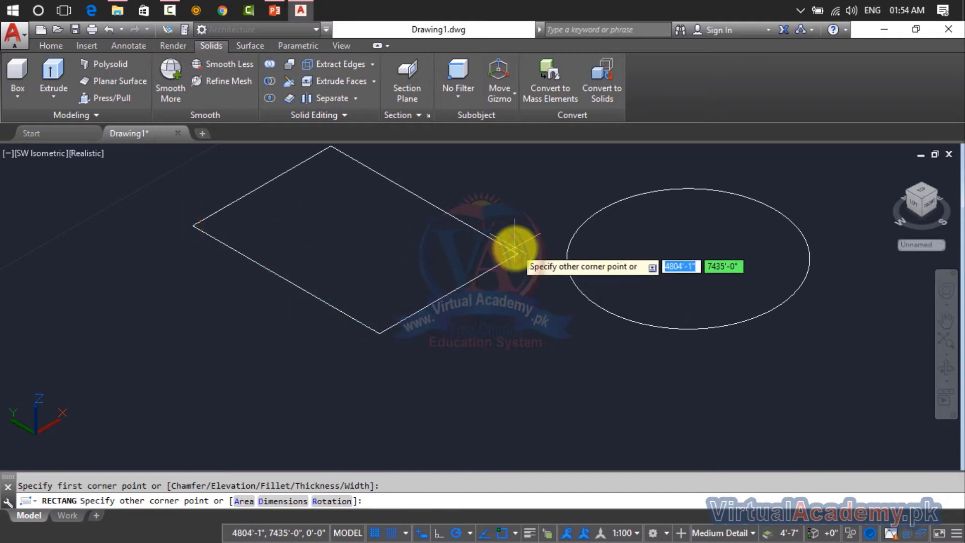
{"action": "left_click", "coordinate": [514, 262]}
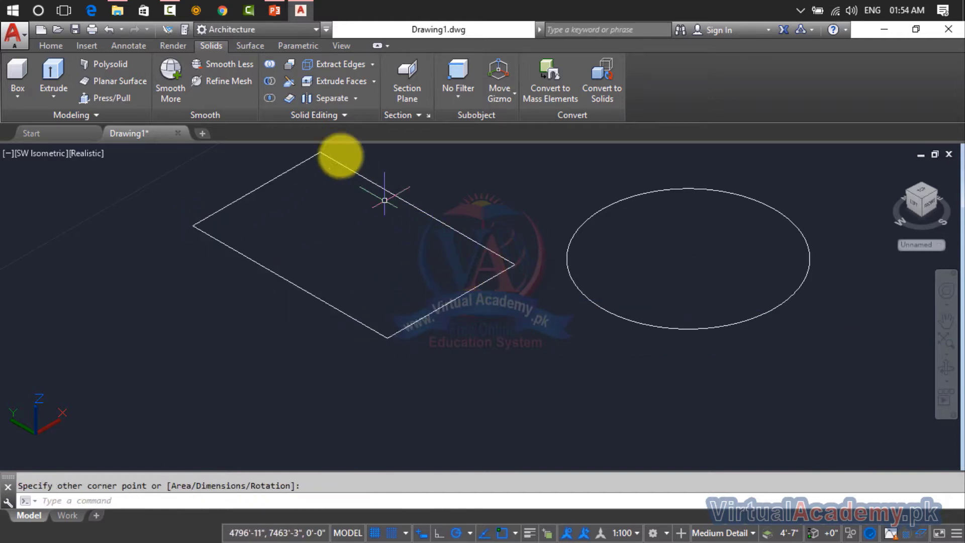
Convert the rectangle into a 10-foot-high polysolid wall frame using the Object option
{"action": "left_click", "coordinate": [127, 61]}
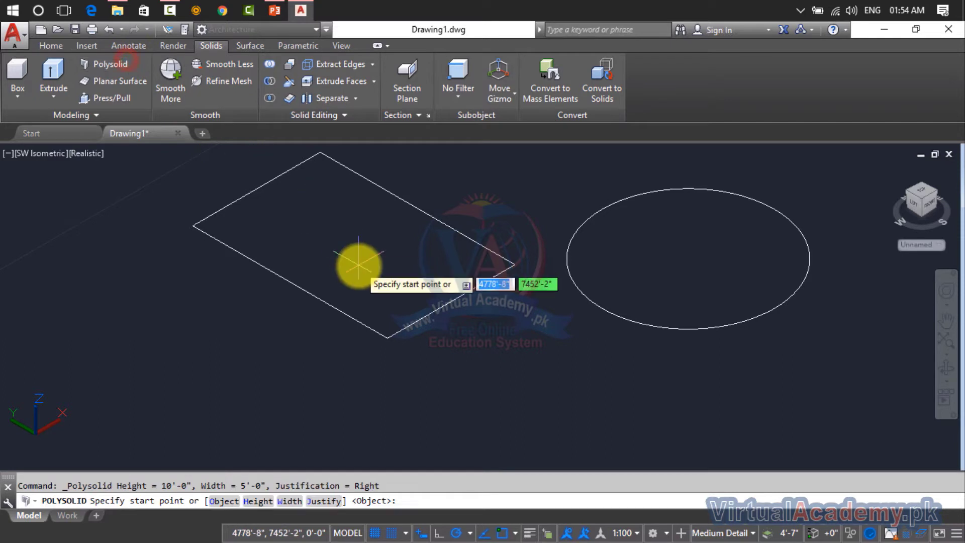
{"action": "left_click", "coordinate": [221, 500]}
{"action": "left_click", "coordinate": [320, 300]}
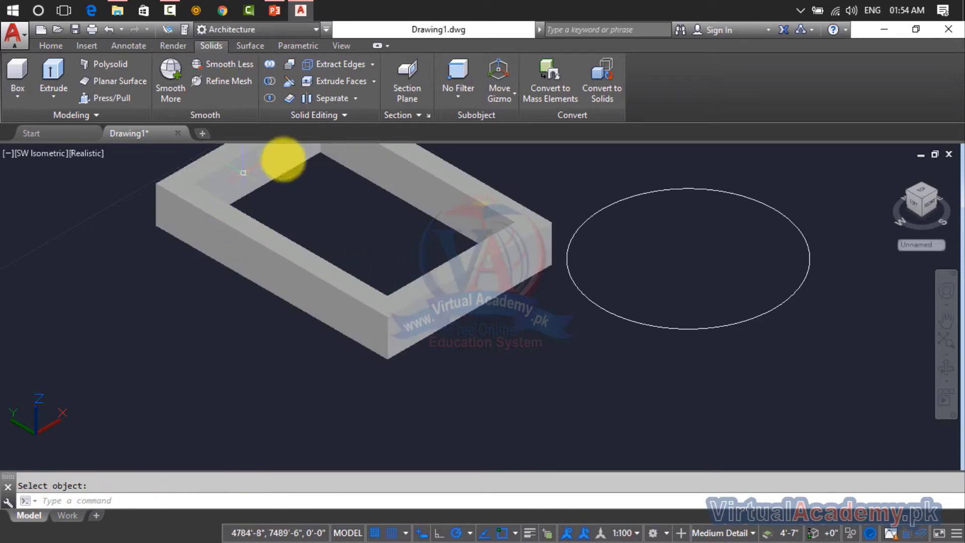
{"action": "scroll", "coordinate": [426, 354], "scroll_direction": "up", "scroll_amount": 2}
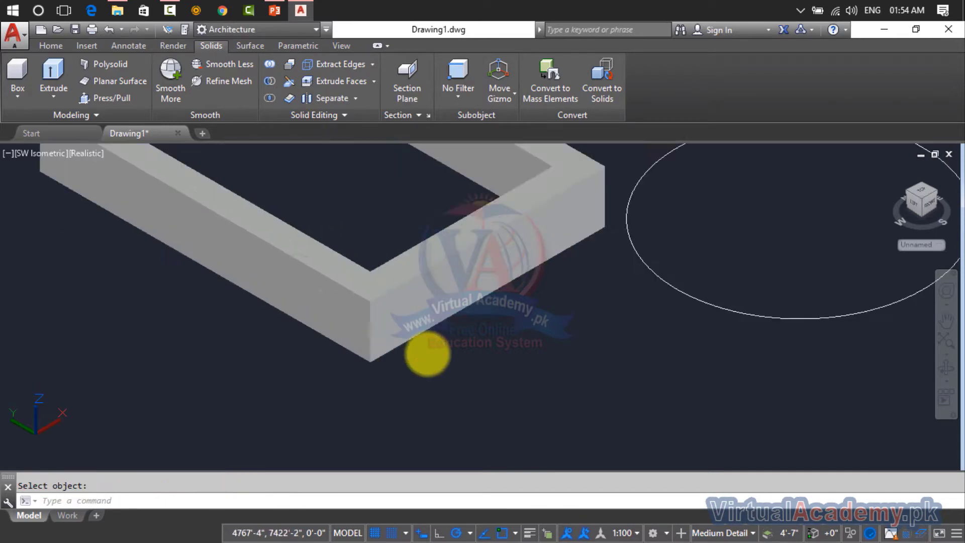
{"action": "scroll", "coordinate": [426, 354], "scroll_direction": "up", "scroll_amount": 1}
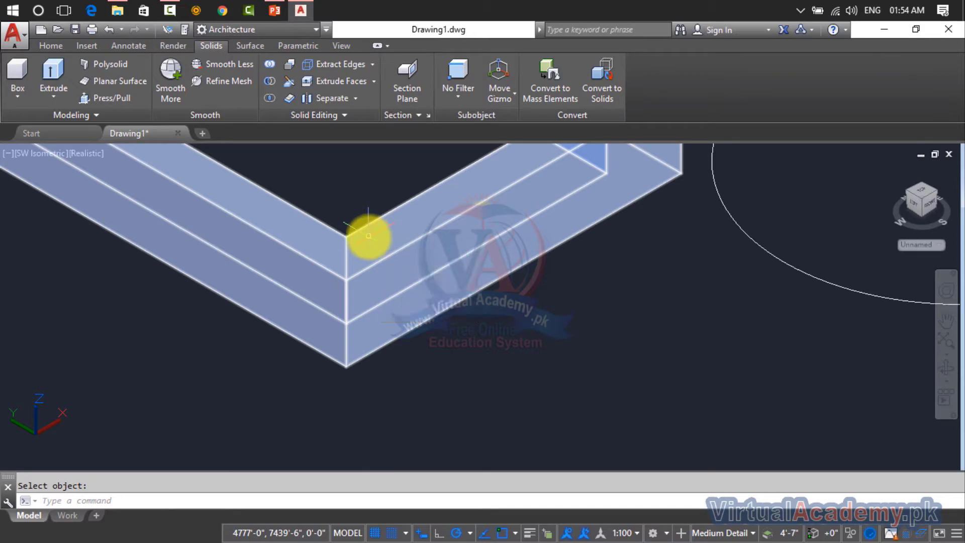
{"action": "scroll", "coordinate": [369, 235], "scroll_direction": "down", "scroll_amount": 5}
{"action": "mouse_move", "coordinate": [366, 236]}
{"action": "middle_mouse_down"}
{"action": "mouse_move", "coordinate": [216, 287]}
{"action": "mouse_move", "coordinate": [194, 269]}
{"action": "middle_mouse_up"}
{"action": "key", "text": "Escape"}
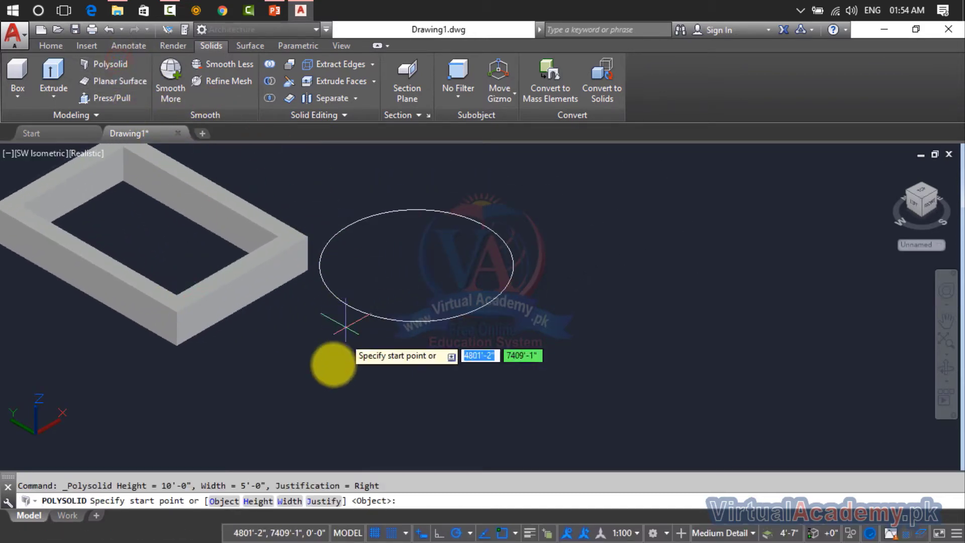
{"action": "left_click", "coordinate": [224, 501]}
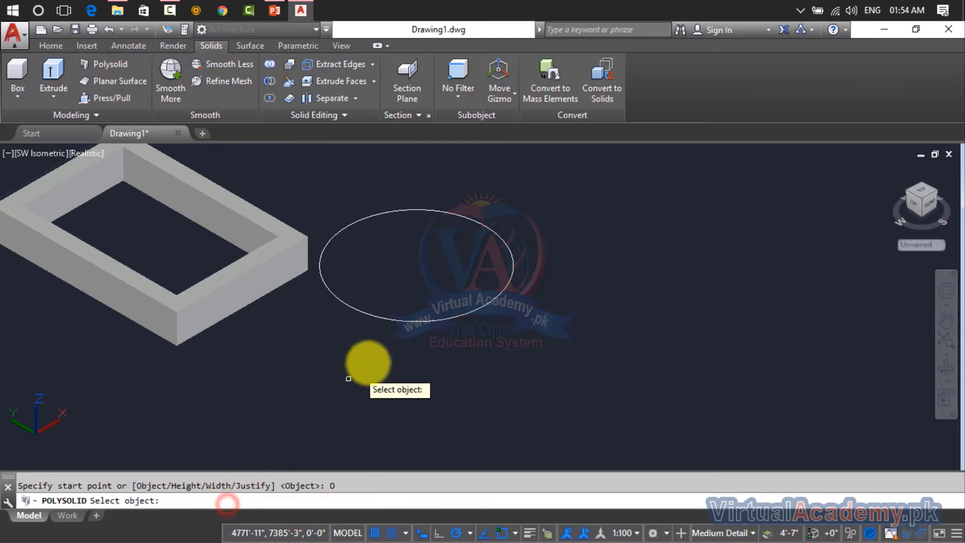
{"action": "left_click", "coordinate": [396, 321]}
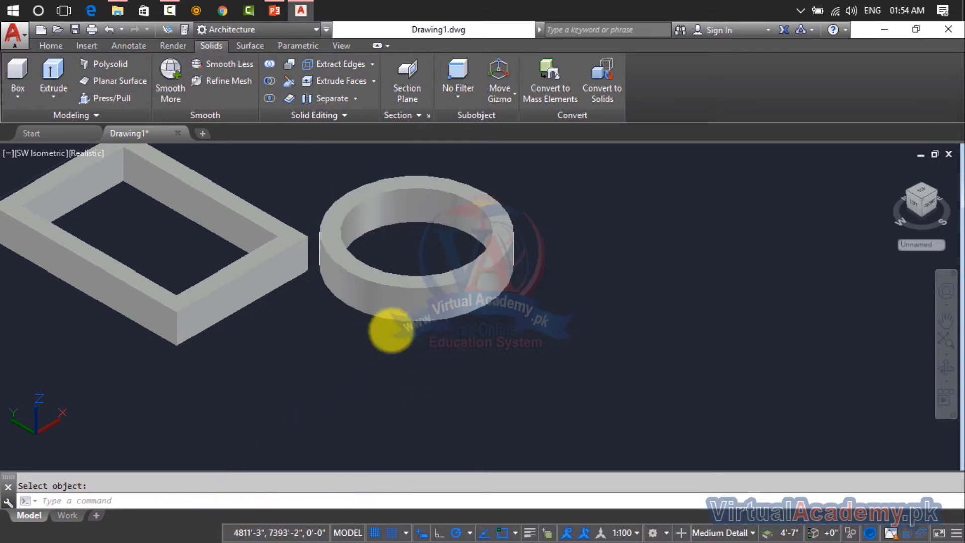
{"action": "middle_click_drag", "start_coordinate": [388, 328], "coordinate": [276, 375]}
{"action": "scroll", "coordinate": [281, 374], "scroll_direction": "down", "scroll_amount": 2}
{"action": "key", "text": "Escape"}
{"action": "scroll", "coordinate": [272, 378], "scroll_direction": "down", "scroll_amount": 3}
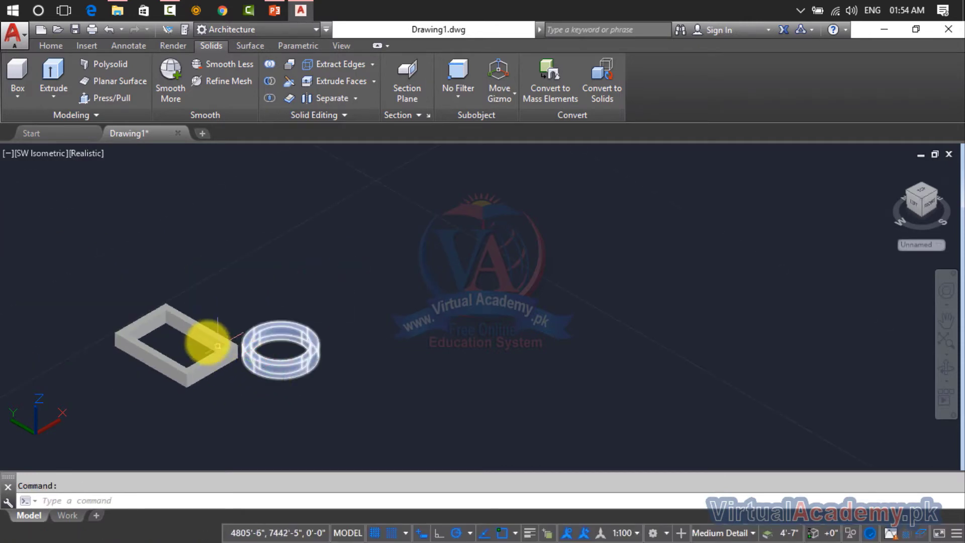
{"action": "scroll", "coordinate": [207, 339], "scroll_direction": "up", "scroll_amount": 4}
{"action": "middle_click_drag", "start_coordinate": [209, 341], "coordinate": [214, 309]}
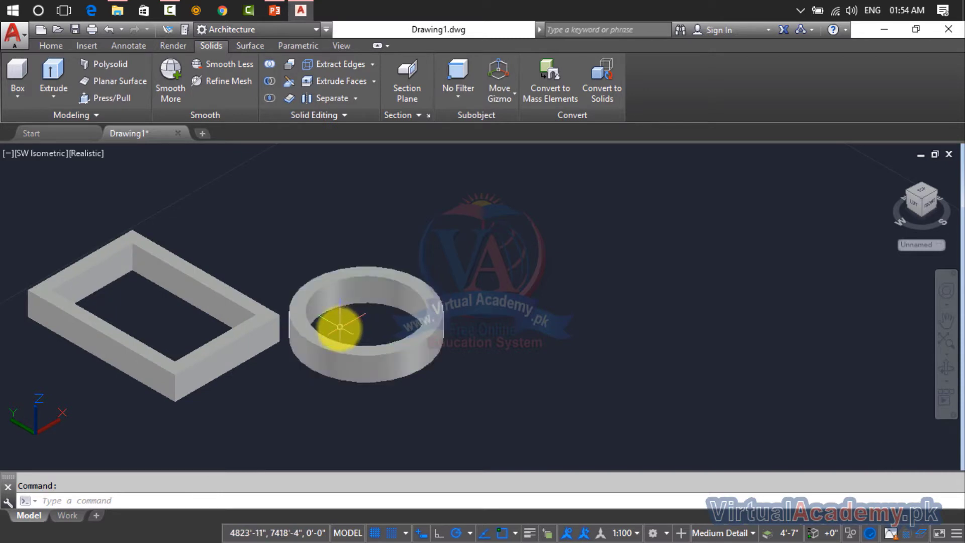
{"action": "middle_click_drag", "start_coordinate": [339, 327], "coordinate": [243, 338]}
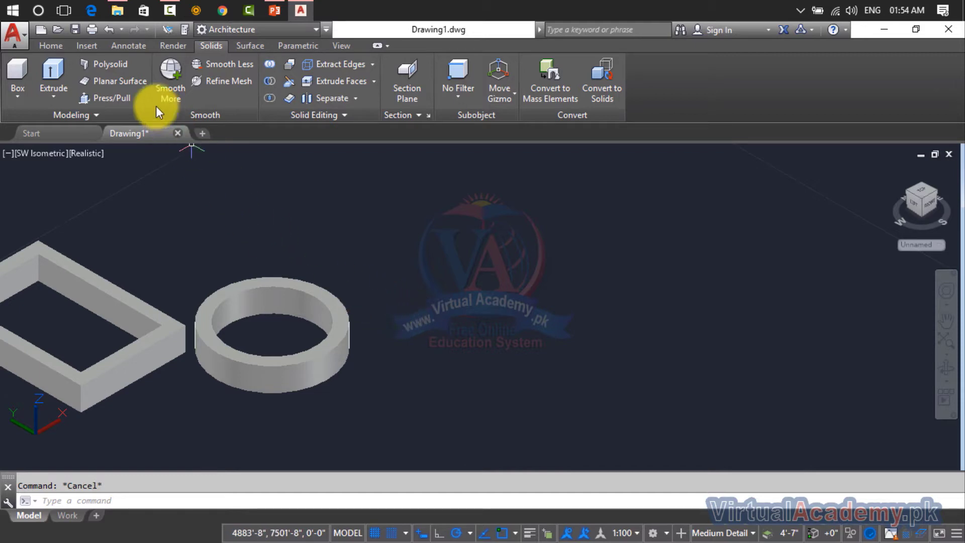
Start a new polysolid with its wall height set to 20 feet
{"action": "left_click", "coordinate": [117, 70]}
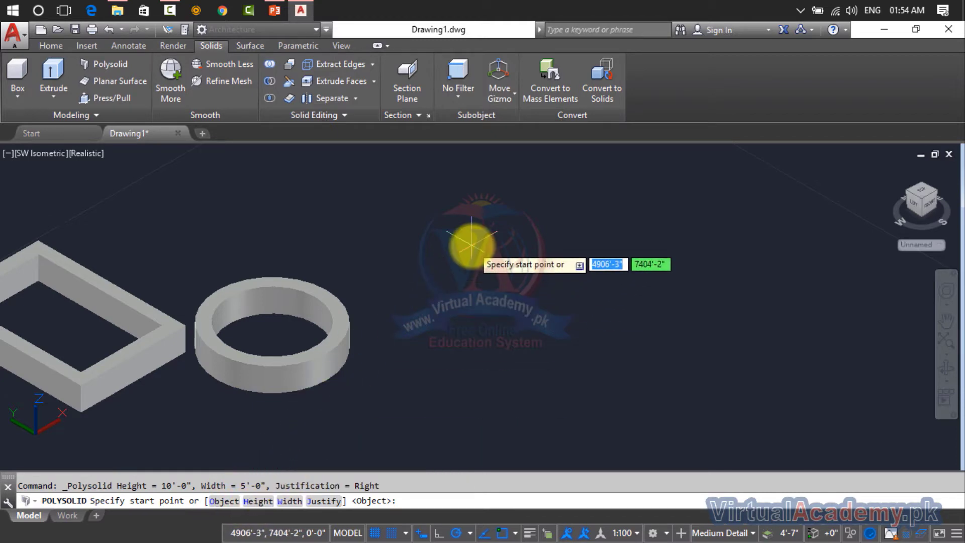
{"action": "type", "text": "h"}
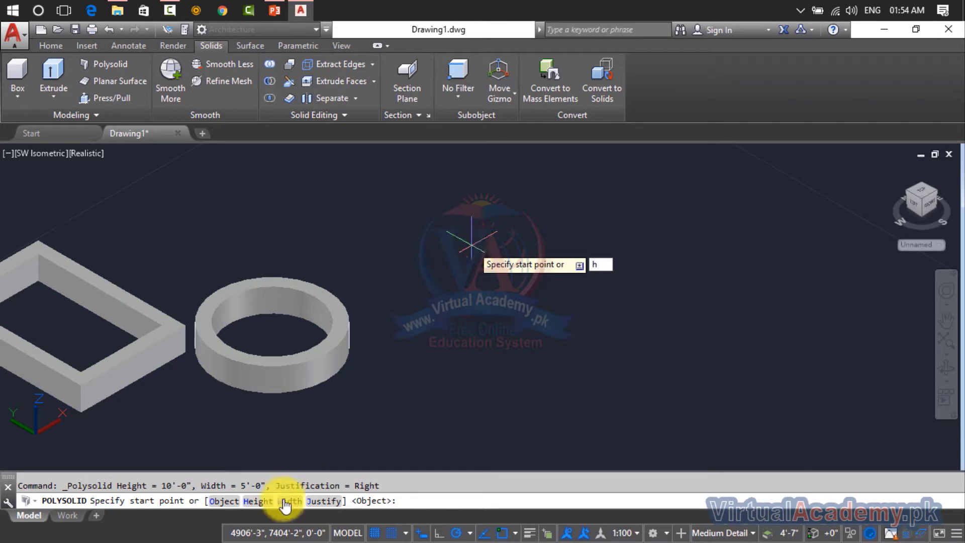
{"action": "key", "text": "Return"}
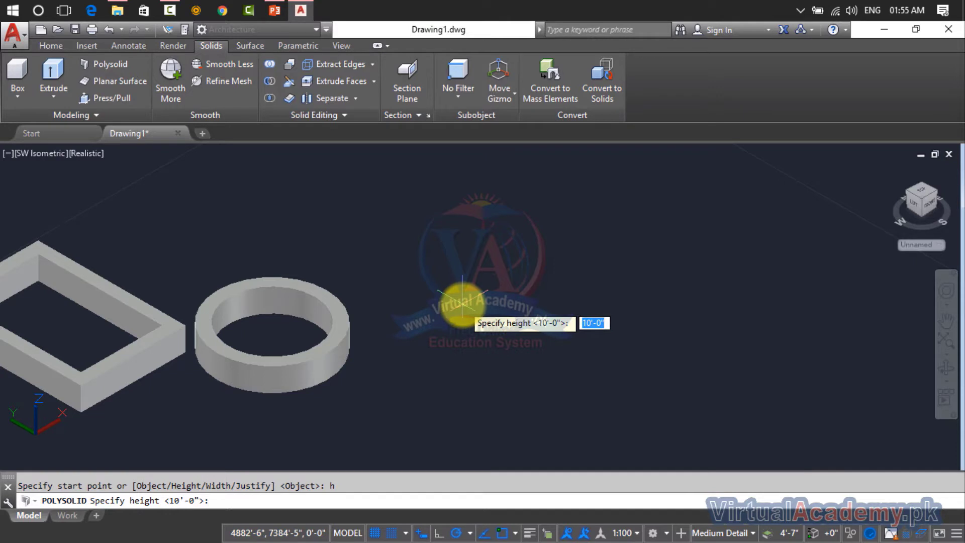
{"action": "scroll", "coordinate": [129, 393], "scroll_direction": "up", "scroll_amount": 5}
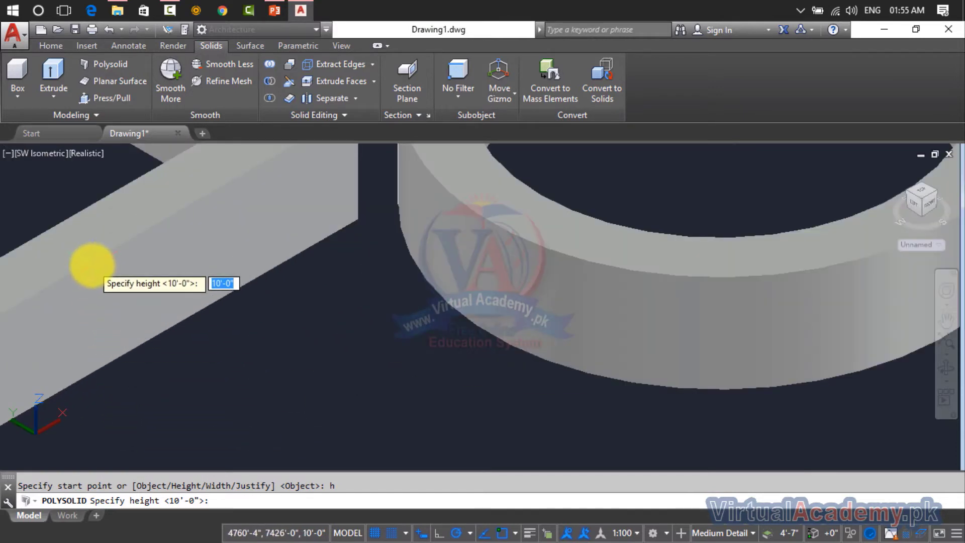
{"action": "scroll", "coordinate": [459, 302], "scroll_direction": "down", "scroll_amount": 5}
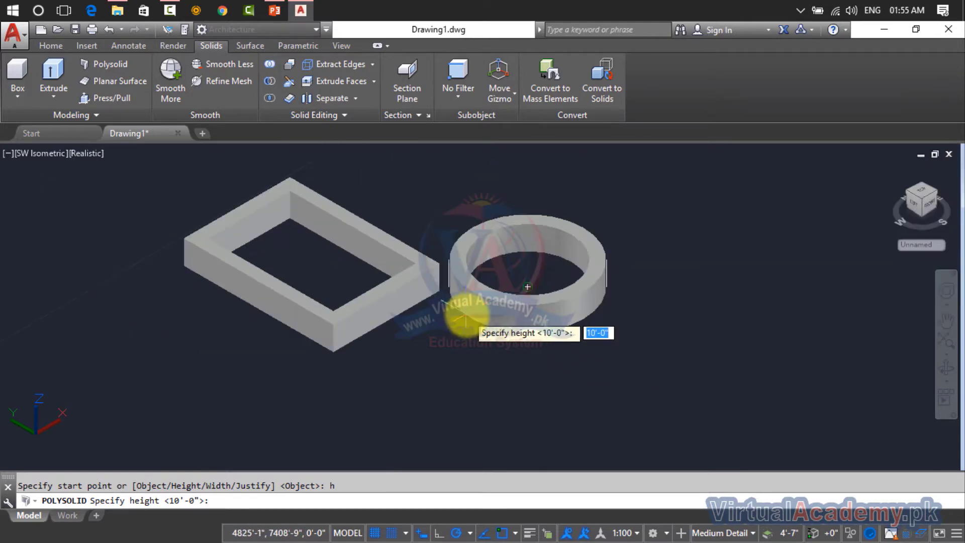
{"action": "middle_click_drag", "start_coordinate": [459, 302], "coordinate": [279, 320]}
{"action": "left_click_drag", "start_coordinate": [279, 320], "coordinate": [264, 320]}
{"action": "key", "text": "Escape"}
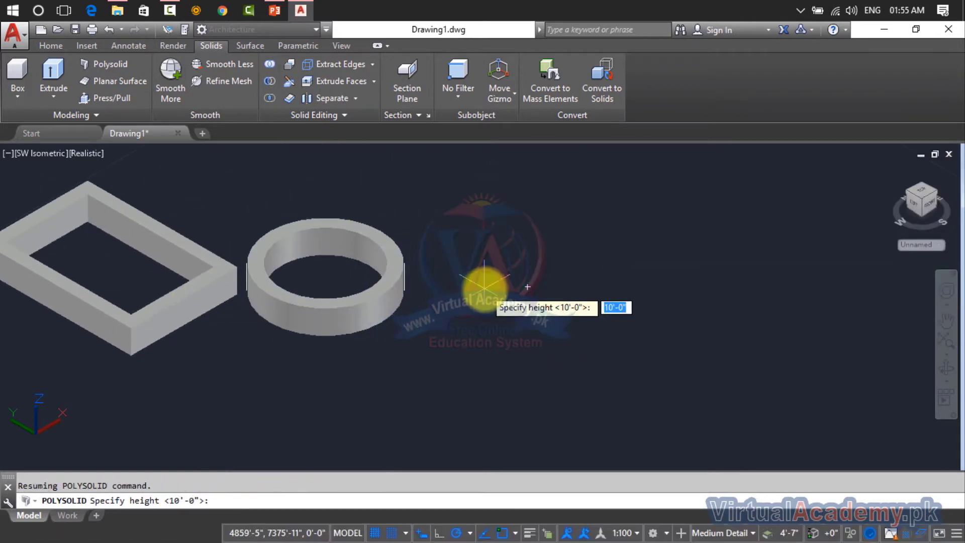
{"action": "type", "text": "20'"}
{"action": "key", "text": "Return"}
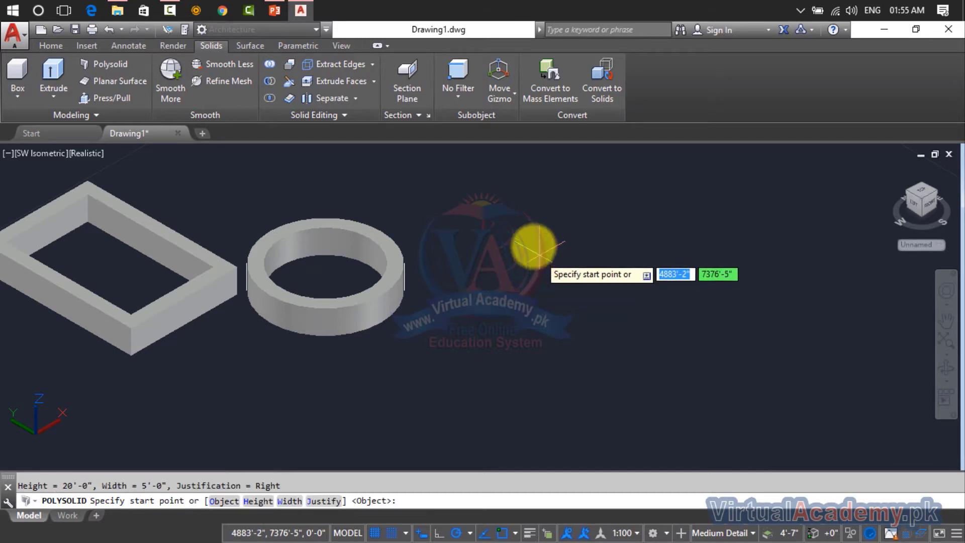
Draw a closed four-sided wall from four corner points to the right of the ring
{"action": "left_click", "coordinate": [578, 187]}
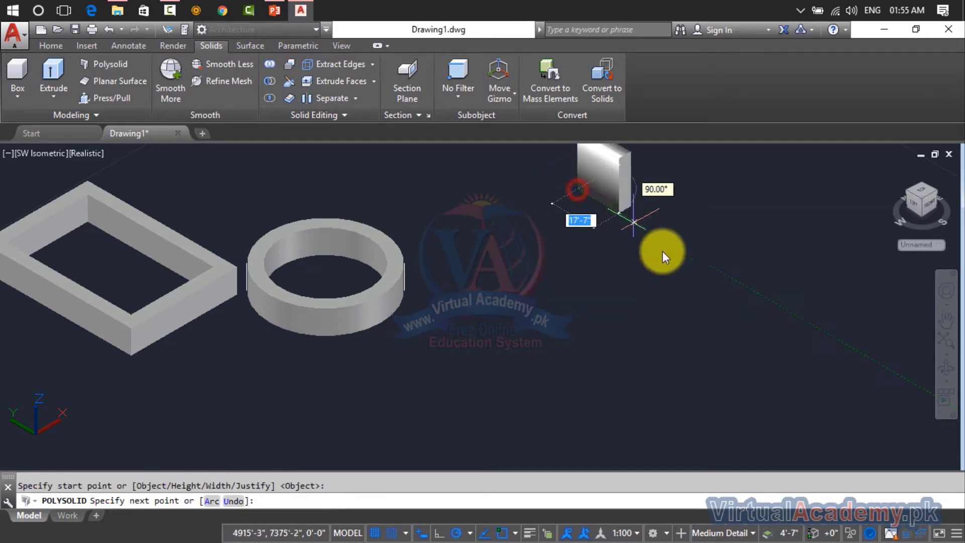
{"action": "left_click", "coordinate": [760, 289]}
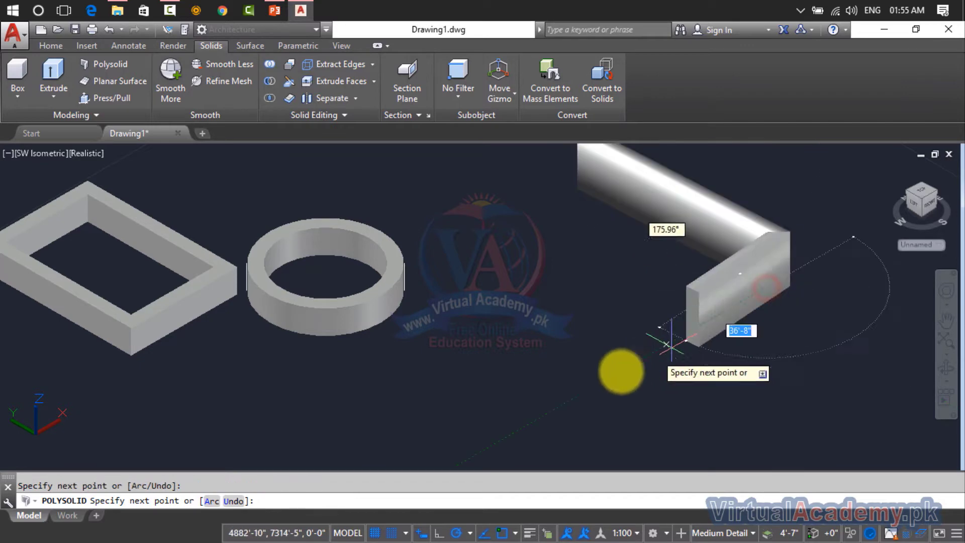
{"action": "left_click", "coordinate": [562, 407]}
{"action": "left_click", "coordinate": [471, 236]}
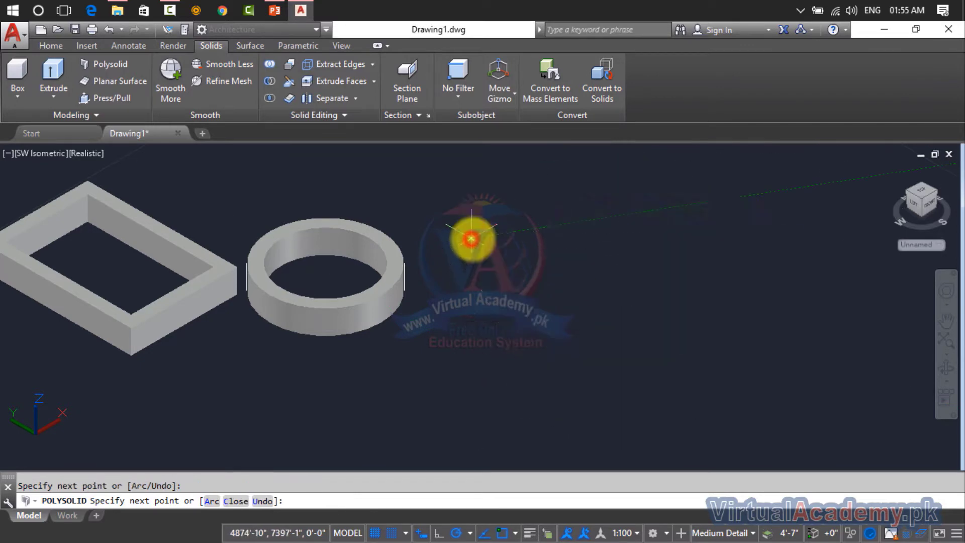
{"action": "type", "text": "c"}
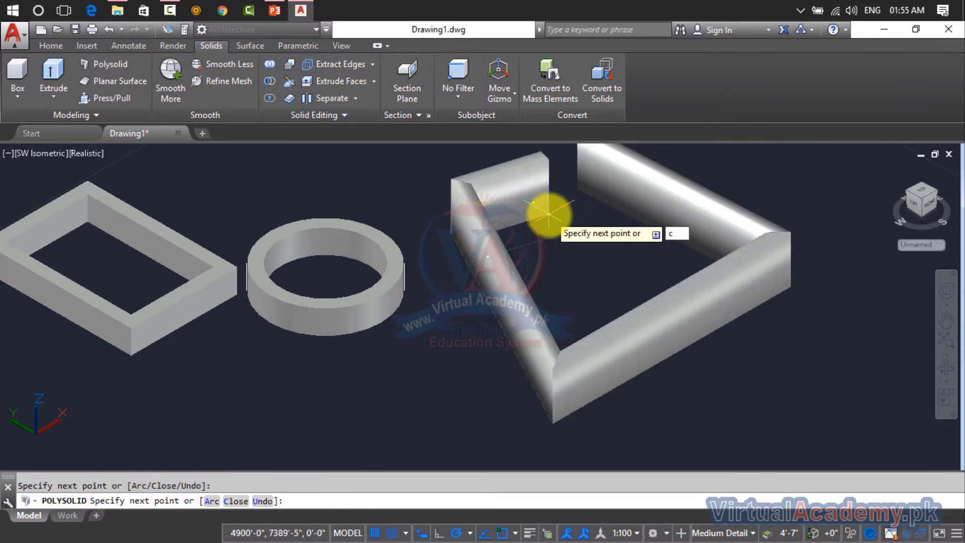
{"action": "key", "text": "Return"}
{"action": "scroll", "coordinate": [570, 274], "scroll_direction": "down", "scroll_amount": 2}
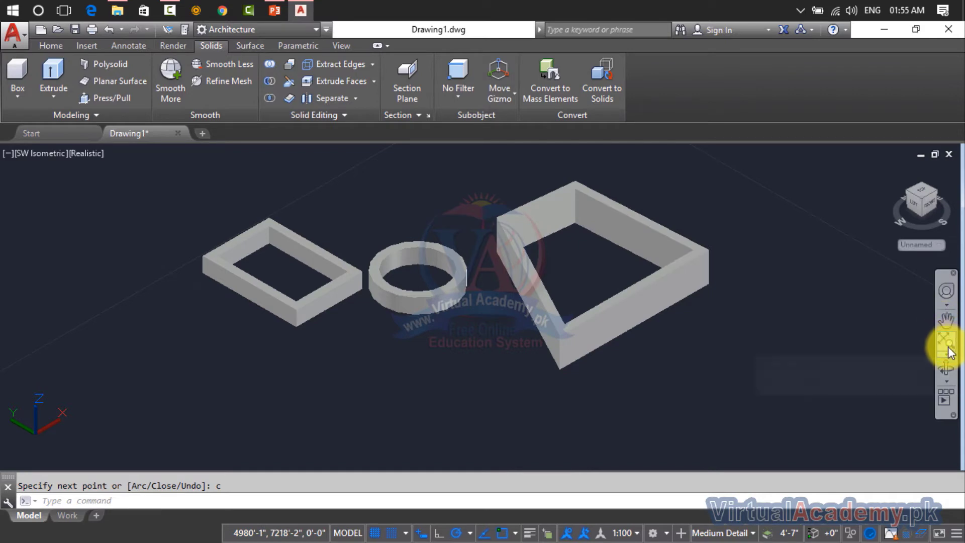
Orbit to look straight down on the three wall frames, then pan them left
{"action": "left_click", "coordinate": [949, 370]}
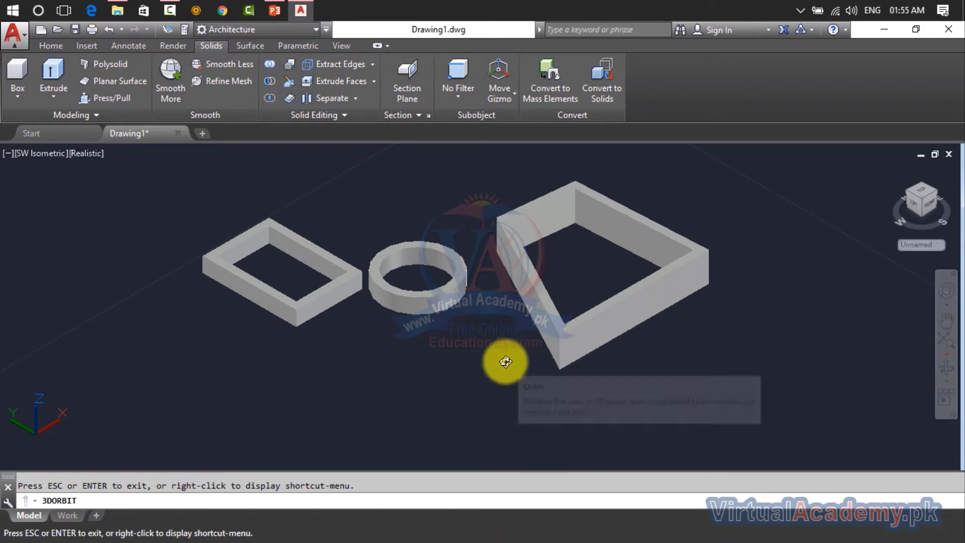
{"action": "mouse_move", "coordinate": [506, 360]}
{"action": "left_mouse_down"}
{"action": "mouse_move", "coordinate": [546, 313]}
{"action": "mouse_move", "coordinate": [512, 256]}
{"action": "mouse_move", "coordinate": [614, 271]}
{"action": "left_mouse_up"}
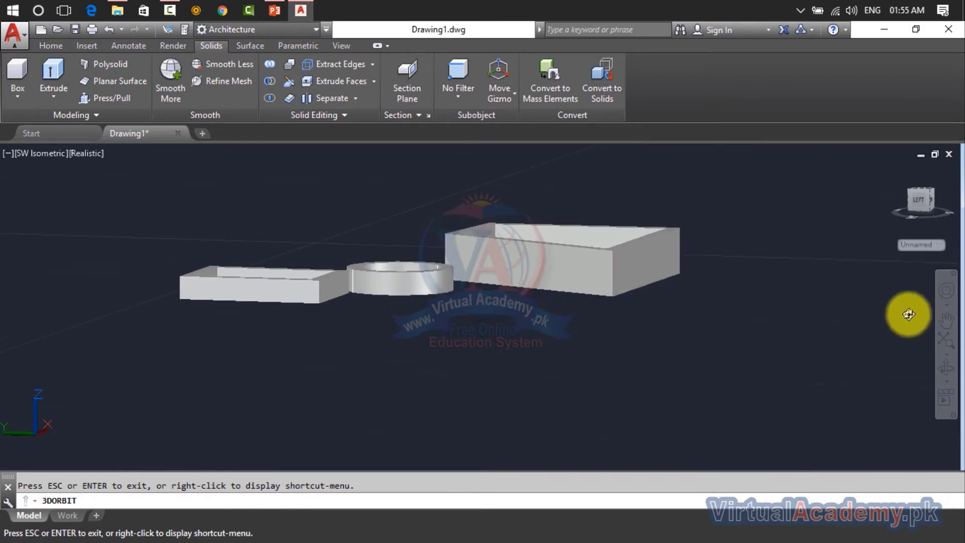
{"action": "left_click_drag", "start_coordinate": [764, 318], "coordinate": [663, 330]}
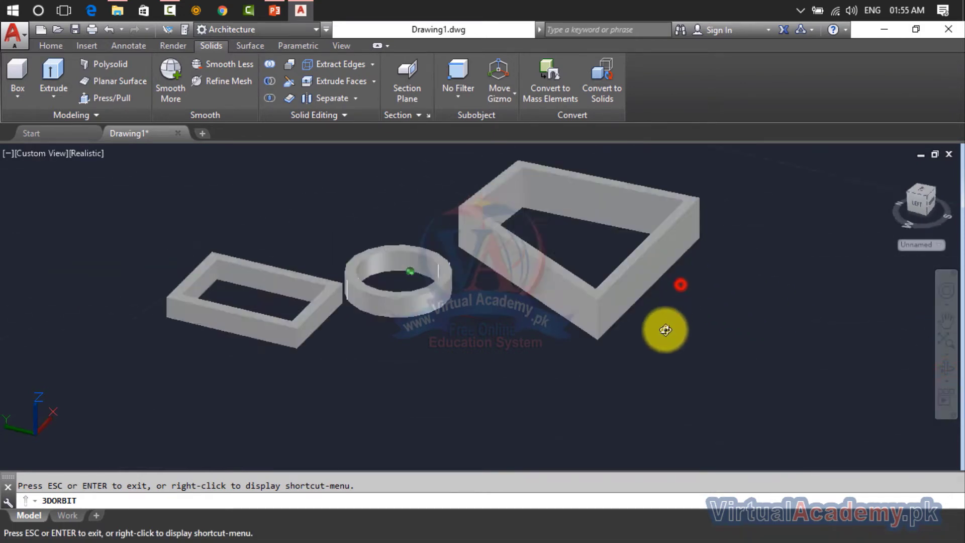
{"action": "left_click_drag", "start_coordinate": [590, 317], "coordinate": [494, 219]}
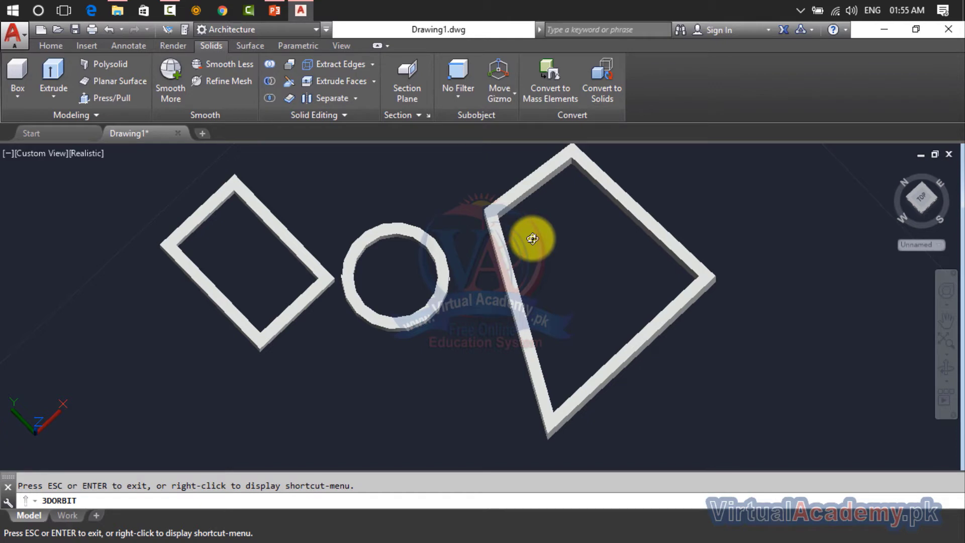
{"action": "key", "text": "Escape"}
{"action": "middle_click_drag", "start_coordinate": [531, 236], "coordinate": [294, 265]}
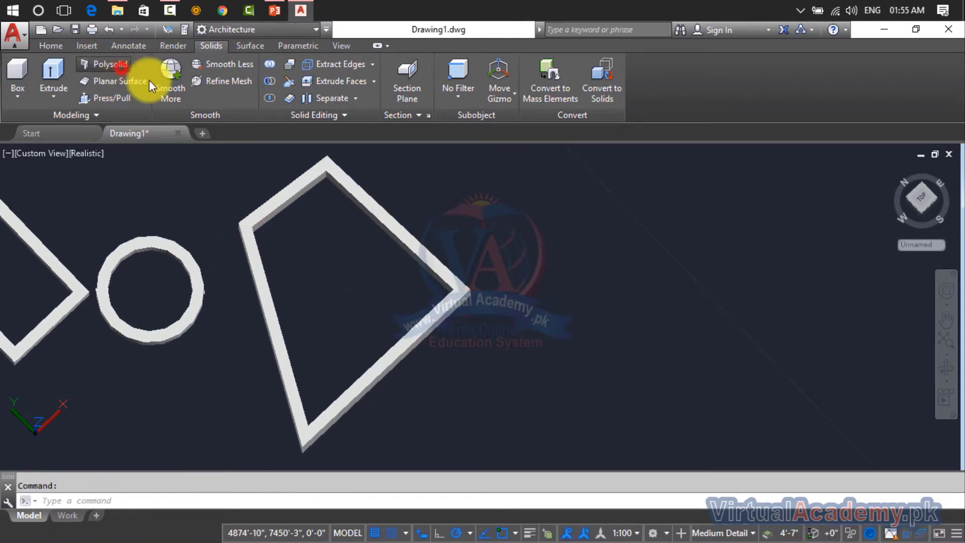
Draw a closed four-sided polysolid wall 10 feet thick right of the slanted frame
{"action": "left_click", "coordinate": [113, 64]}
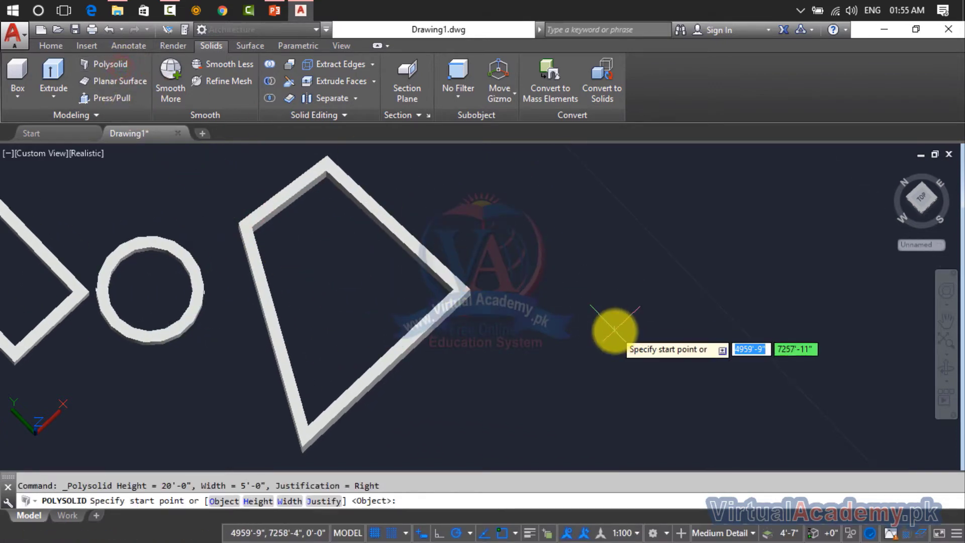
{"action": "left_click", "coordinate": [291, 501]}
{"action": "type", "text": "10'"}
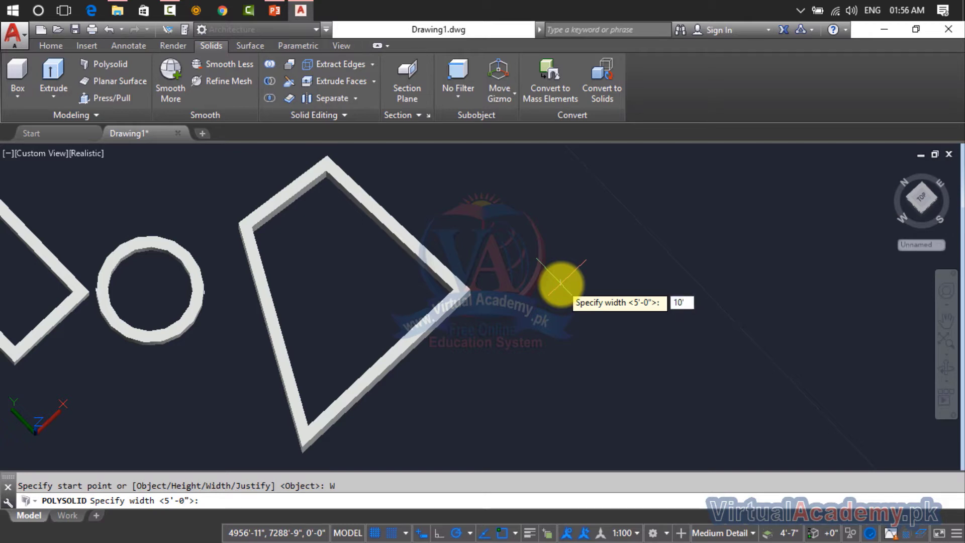
{"action": "key", "text": "Return"}
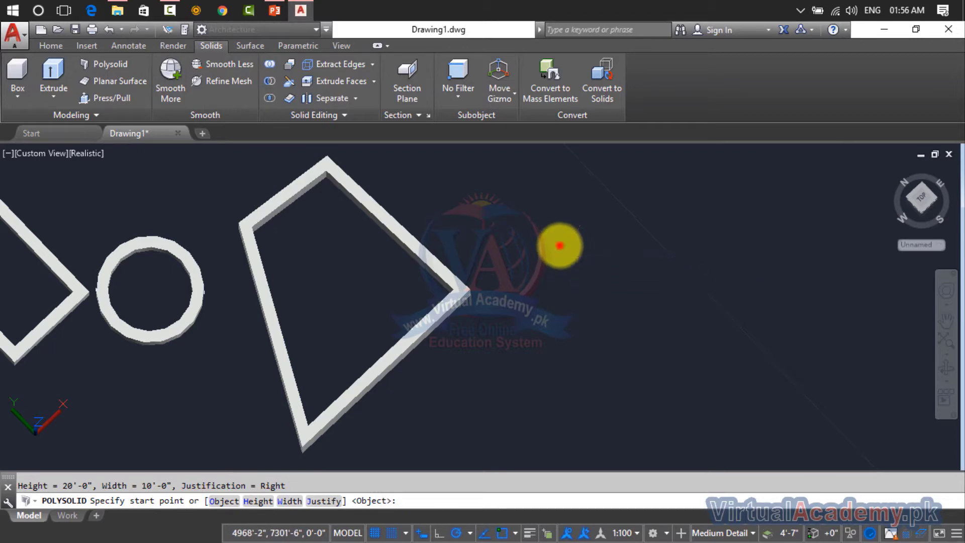
{"action": "left_click", "coordinate": [559, 246]}
{"action": "left_click", "coordinate": [810, 246]}
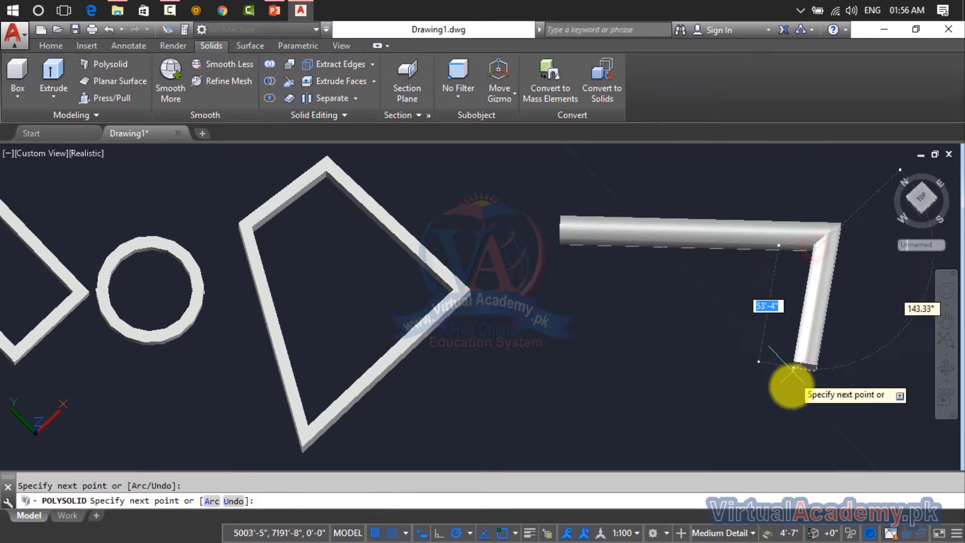
{"action": "left_click", "coordinate": [792, 424]}
{"action": "left_click", "coordinate": [555, 424]}
{"action": "type", "text": "c"}
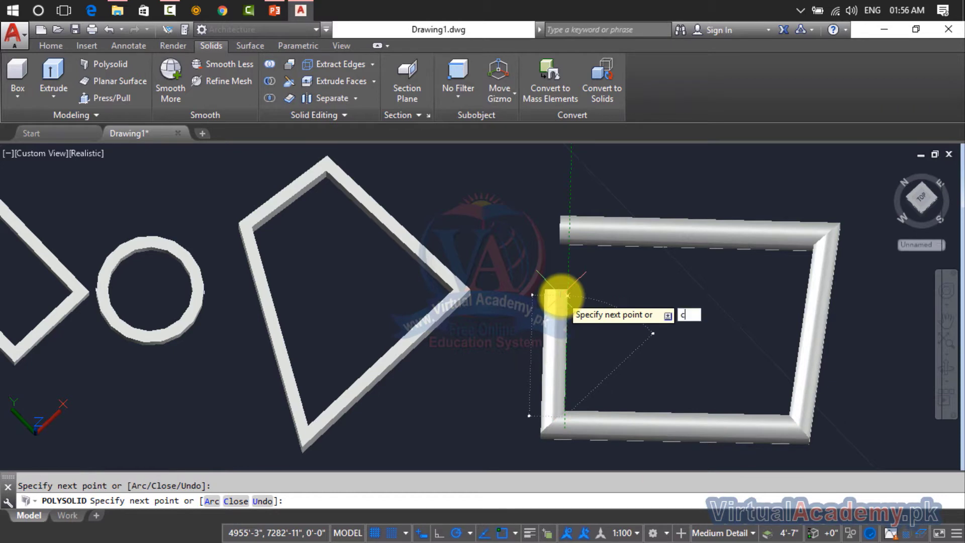
{"action": "key", "text": "Return"}
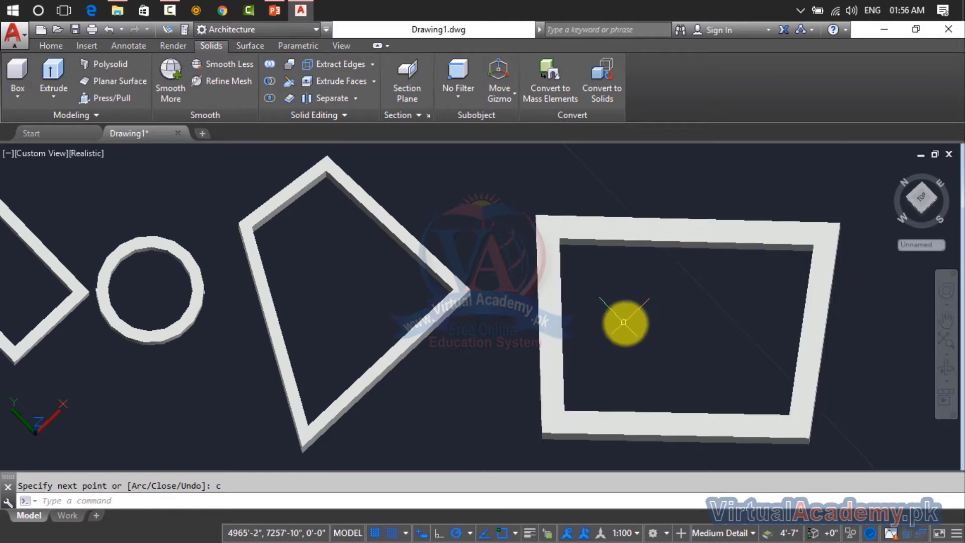
Orbit the view to a tilted overhead angle on the four wall frames
{"action": "left_click", "coordinate": [943, 373]}
{"action": "mouse_move", "coordinate": [765, 373]}
{"action": "left_mouse_down"}
{"action": "mouse_move", "coordinate": [662, 317]}
{"action": "mouse_move", "coordinate": [674, 271]}
{"action": "mouse_move", "coordinate": [713, 304]}
{"action": "mouse_move", "coordinate": [706, 269]}
{"action": "mouse_move", "coordinate": [700, 302]}
{"action": "left_mouse_up"}
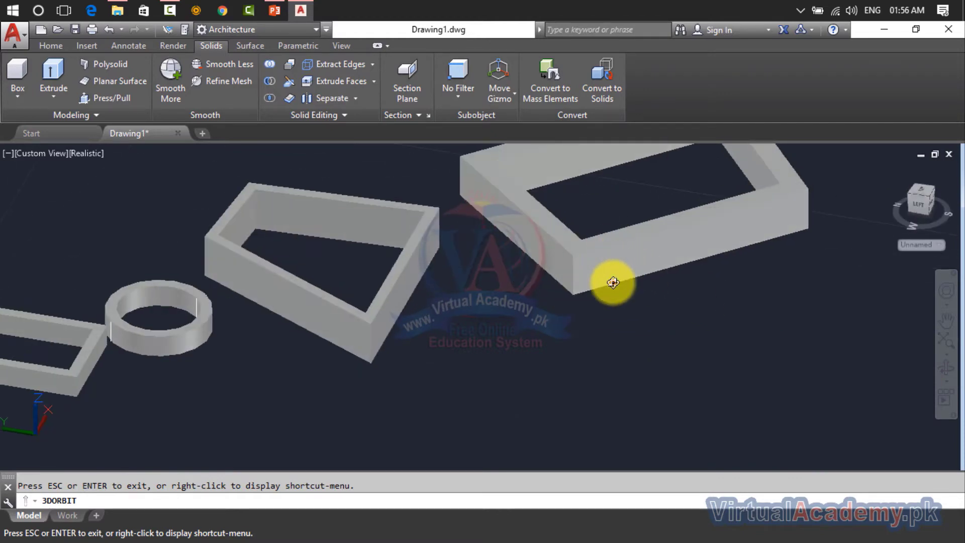
{"action": "mouse_move", "coordinate": [613, 283]}
{"action": "left_mouse_down"}
{"action": "mouse_move", "coordinate": [612, 334]}
{"action": "mouse_move", "coordinate": [614, 306]}
{"action": "mouse_move", "coordinate": [524, 280]}
{"action": "mouse_move", "coordinate": [532, 322]}
{"action": "mouse_move", "coordinate": [609, 324]}
{"action": "mouse_move", "coordinate": [394, 276]}
{"action": "left_mouse_up"}
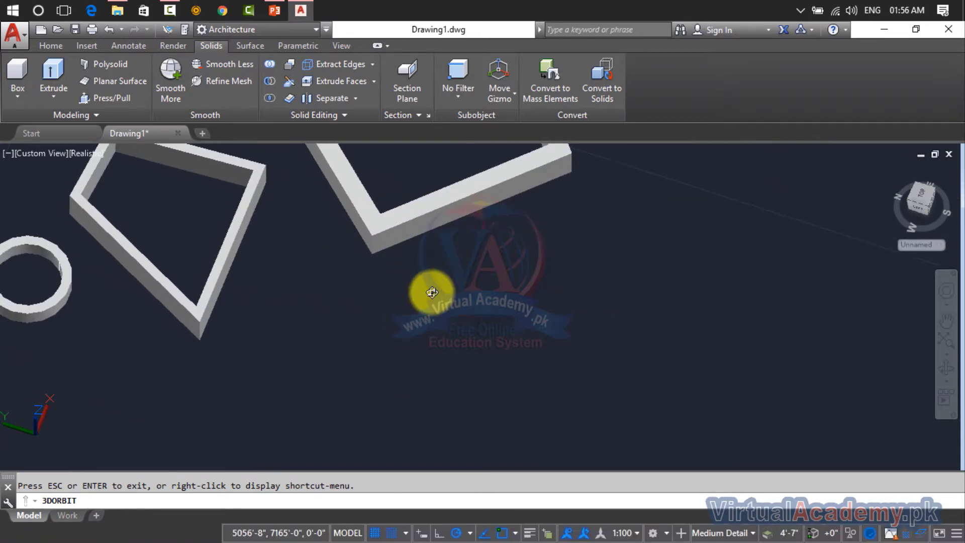
{"action": "key", "text": "Escape"}
{"action": "left_click", "coordinate": [608, 275]}
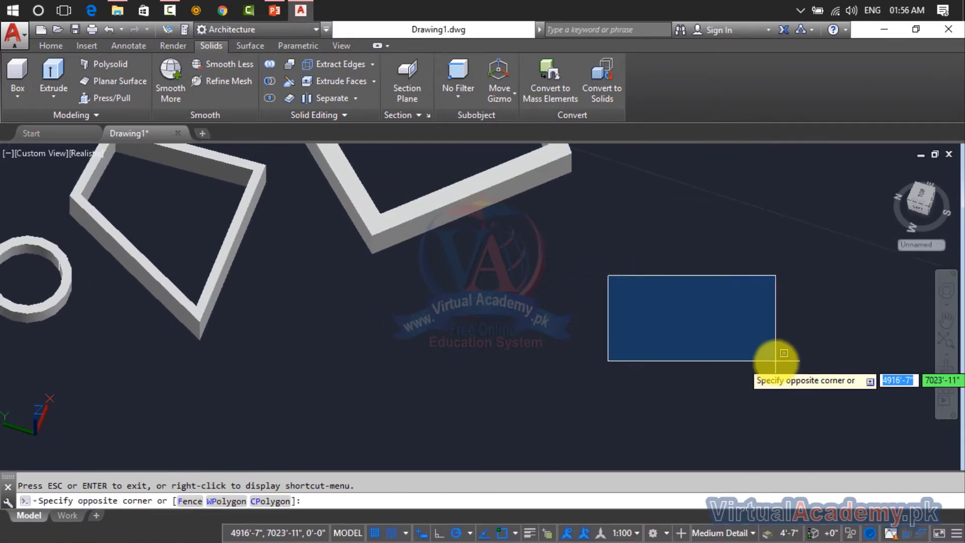
{"action": "key", "text": "Escape"}
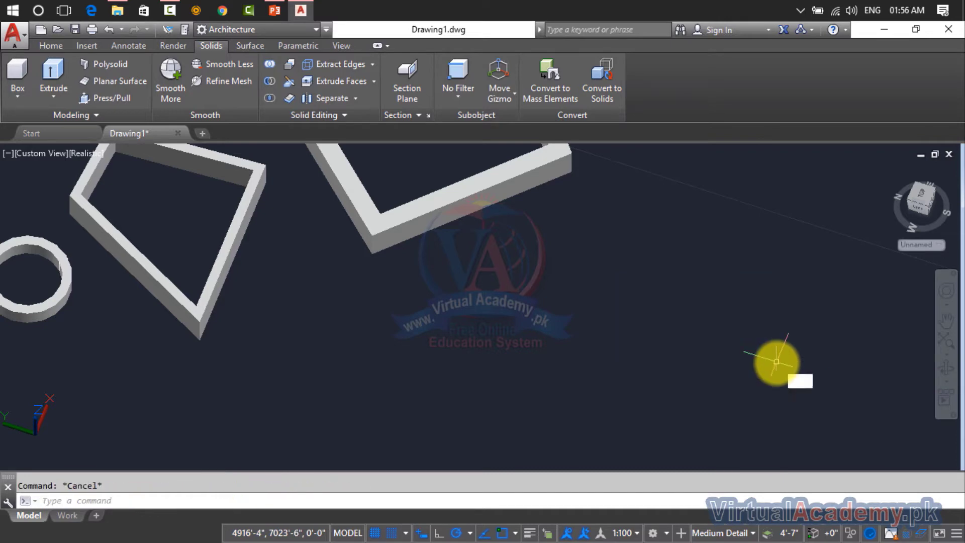
Draw a new circle to the right of the wall frames
{"action": "type", "text": "c"}
{"action": "key", "text": "Return"}
{"action": "left_click", "coordinate": [668, 283]}
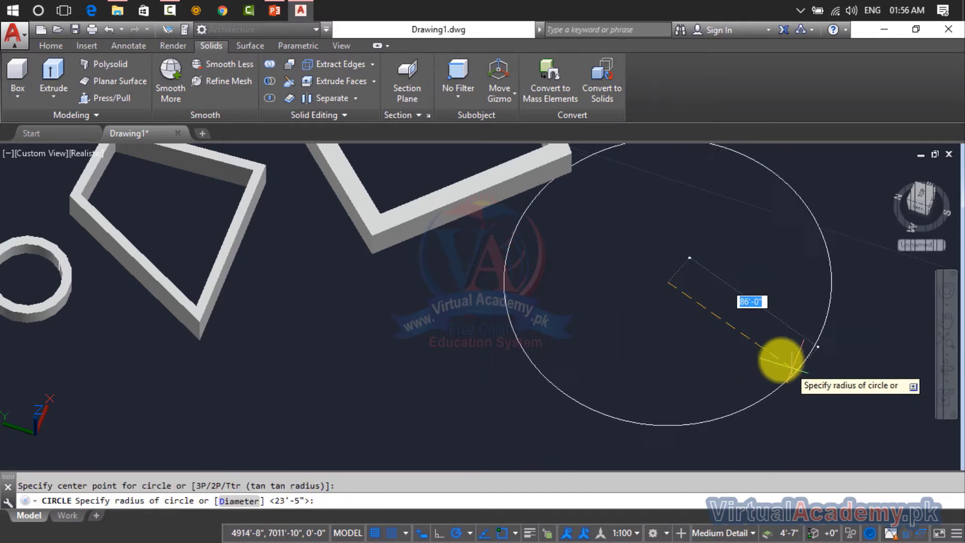
{"action": "left_click", "coordinate": [758, 329]}
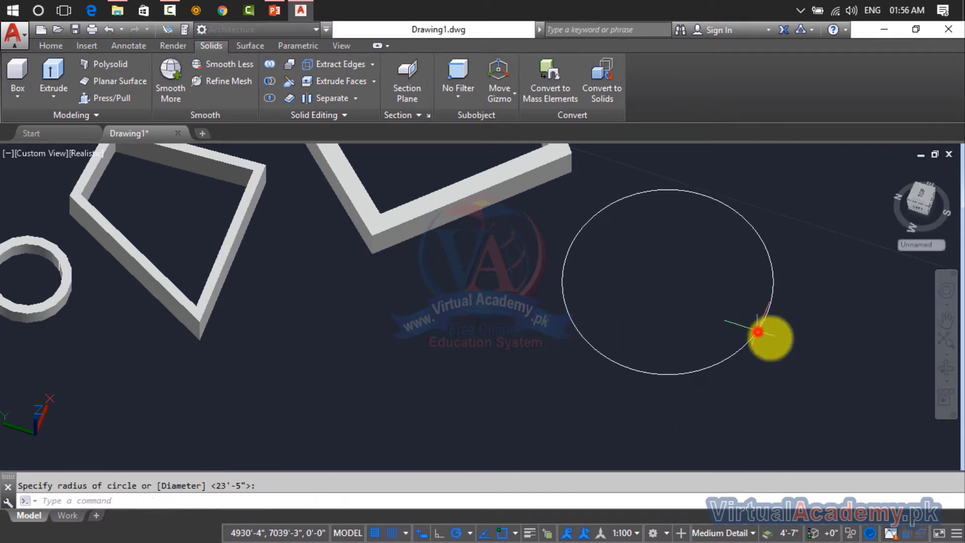
Convert the new circle into a ring-shaped polysolid wall with the Object option
{"action": "left_click", "coordinate": [101, 60]}
{"action": "left_click", "coordinate": [227, 502]}
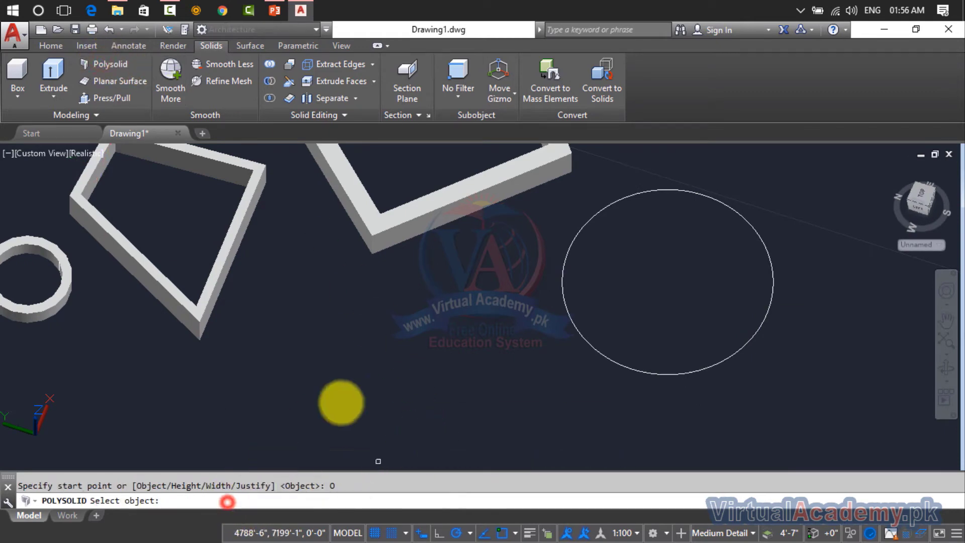
{"action": "left_click", "coordinate": [586, 343]}
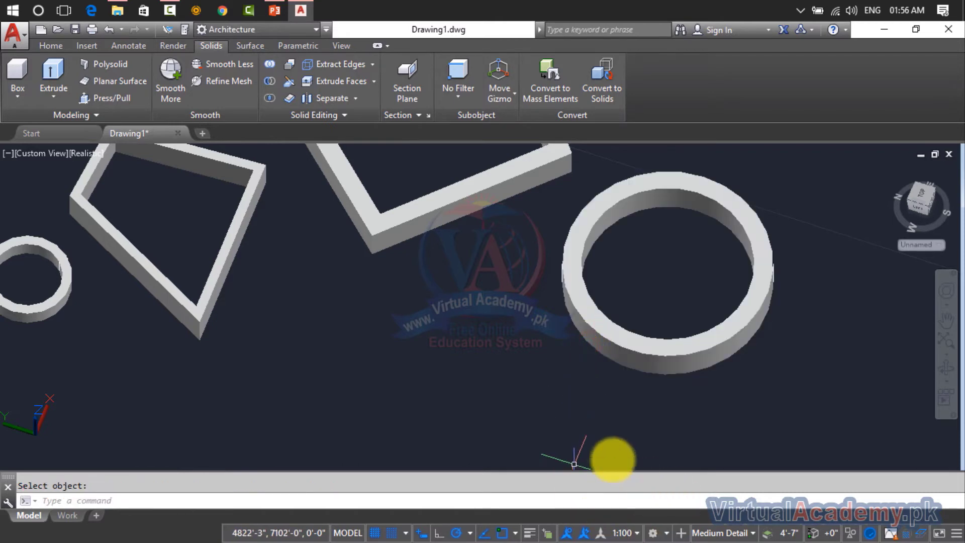
{"action": "middle_click_drag", "start_coordinate": [571, 360], "coordinate": [520, 373]}
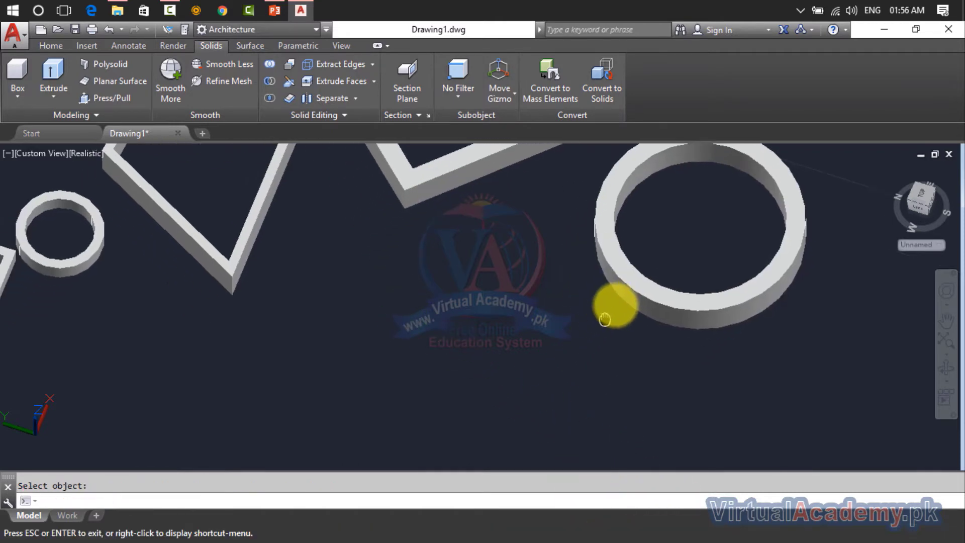
{"action": "scroll", "coordinate": [520, 373], "scroll_direction": "down", "scroll_amount": 5}
{"action": "key", "text": "Escape"}
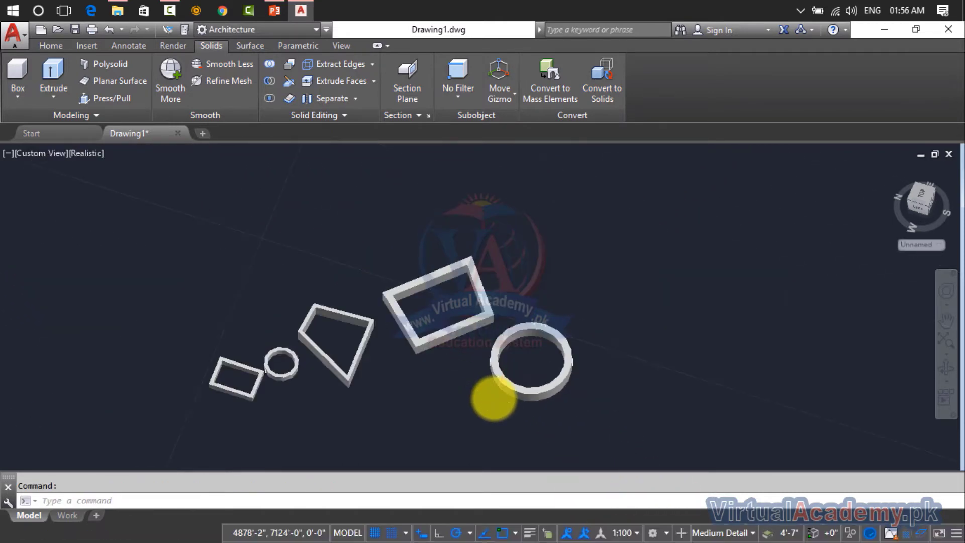
Zoom and pan the view up and left around the ring
{"action": "scroll", "coordinate": [494, 399], "scroll_direction": "up", "scroll_amount": 1}
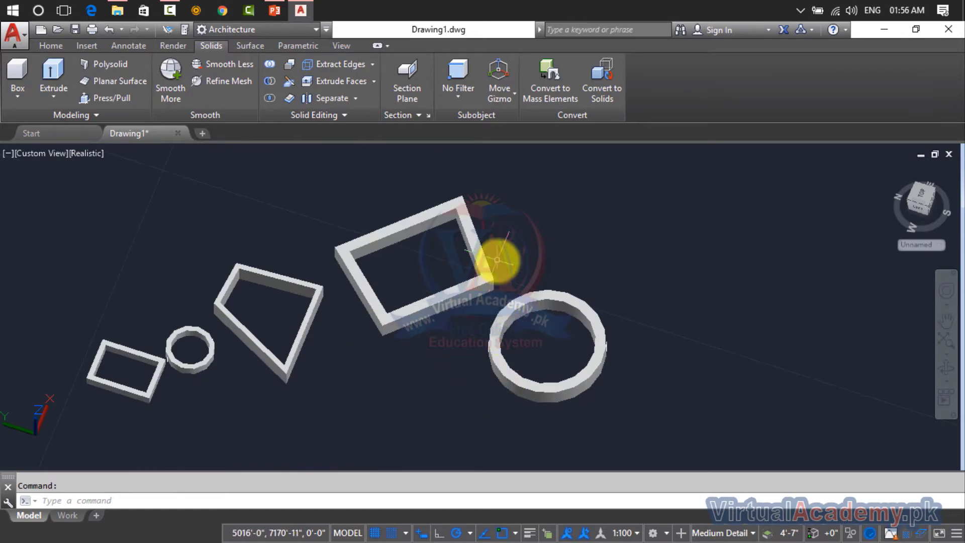
{"action": "scroll", "coordinate": [497, 260], "scroll_direction": "up", "scroll_amount": 3}
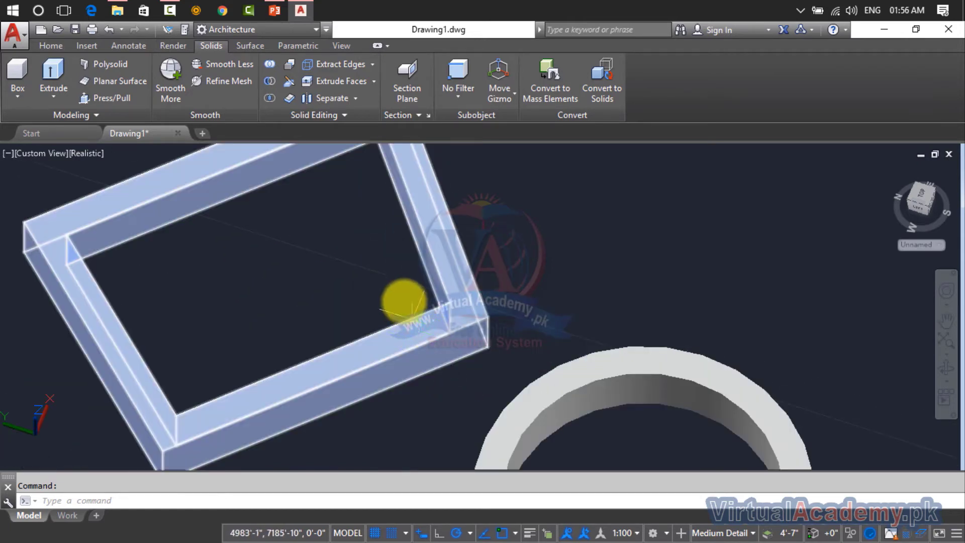
{"action": "scroll", "coordinate": [497, 347], "scroll_direction": "down", "scroll_amount": 1}
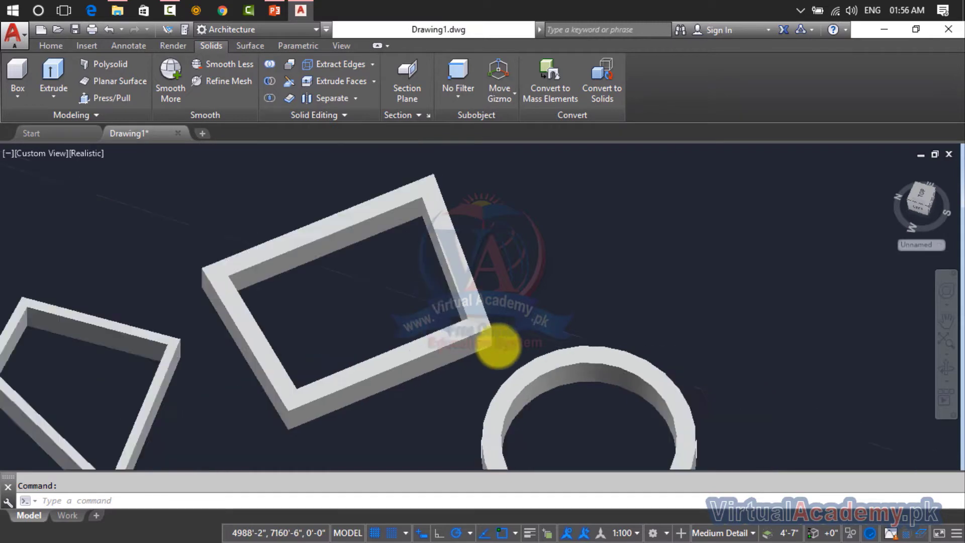
{"action": "scroll", "coordinate": [498, 347], "scroll_direction": "down", "scroll_amount": 3}
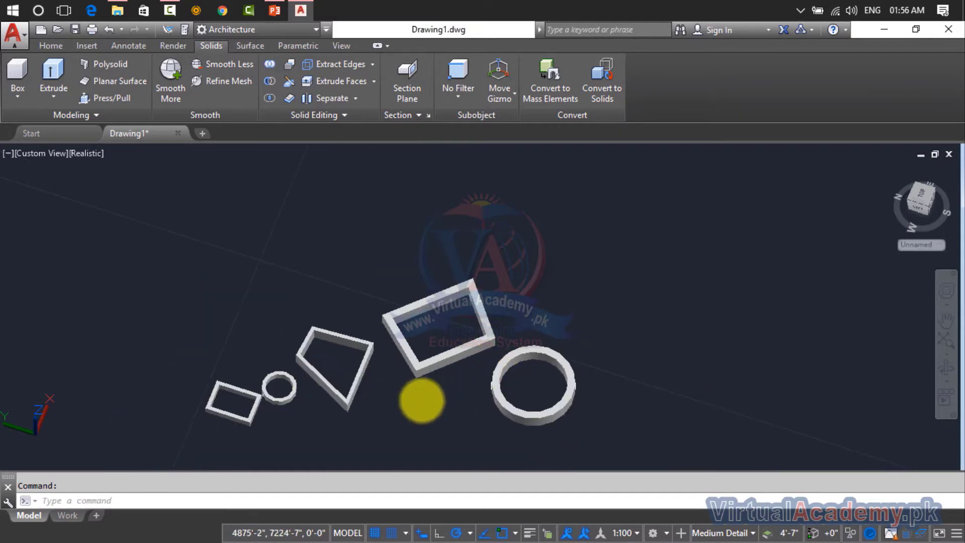
{"action": "middle_click_drag", "start_coordinate": [430, 400], "coordinate": [354, 343]}
Close the stray Skype window, clear space right of the ring, and start a 20'×10' polysolid
{"action": "key", "text": "super"}
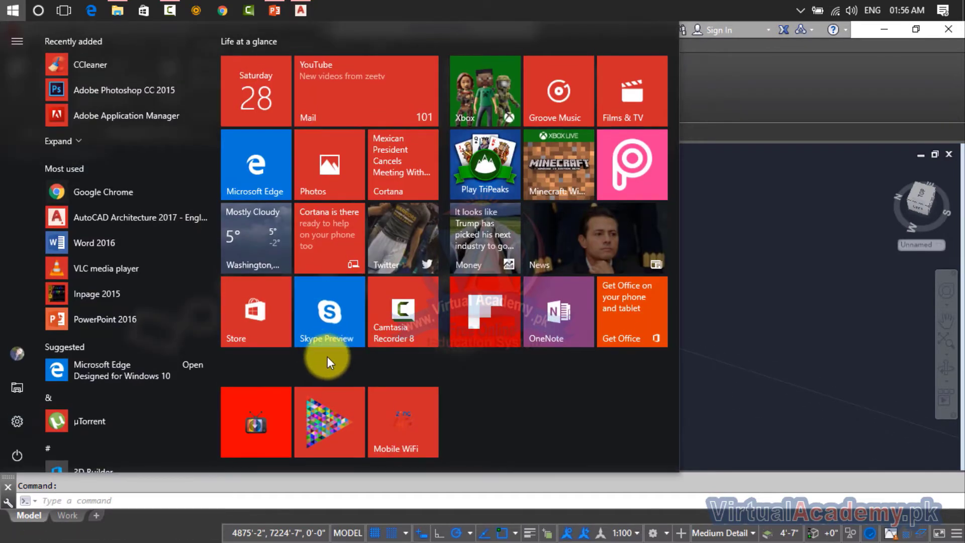
{"action": "left_click", "coordinate": [328, 334]}
{"action": "left_click", "coordinate": [704, 52]}
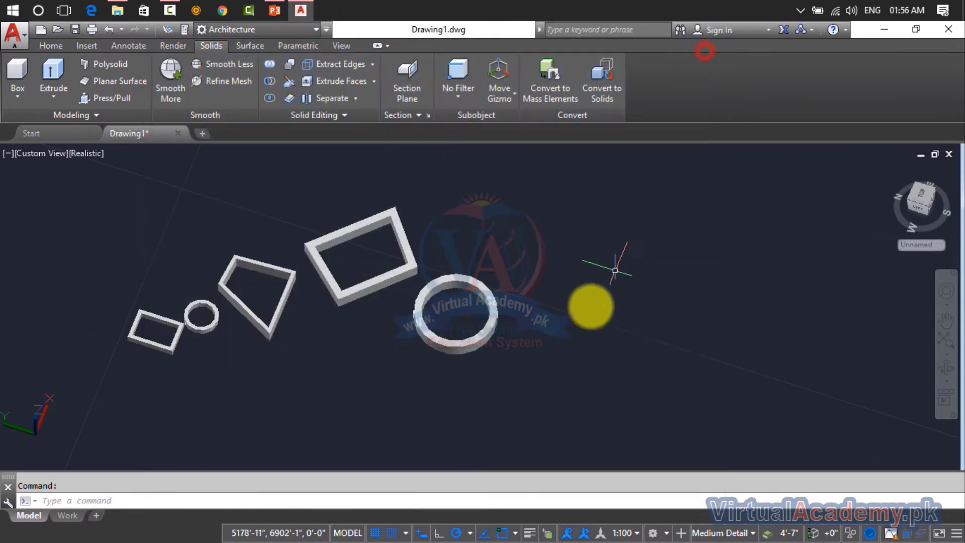
{"action": "key", "text": "Escape"}
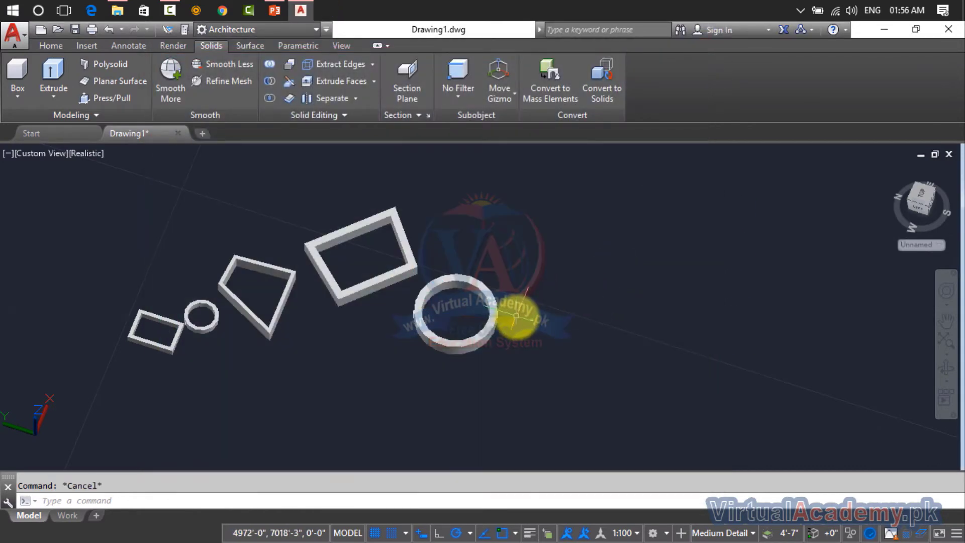
{"action": "middle_click_drag", "start_coordinate": [516, 316], "coordinate": [387, 315]}
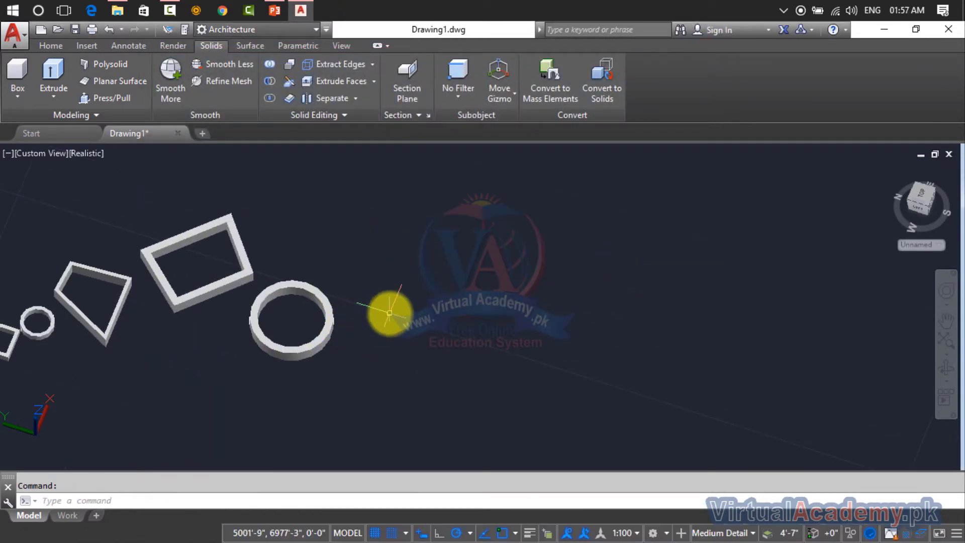
{"action": "left_click", "coordinate": [107, 65]}
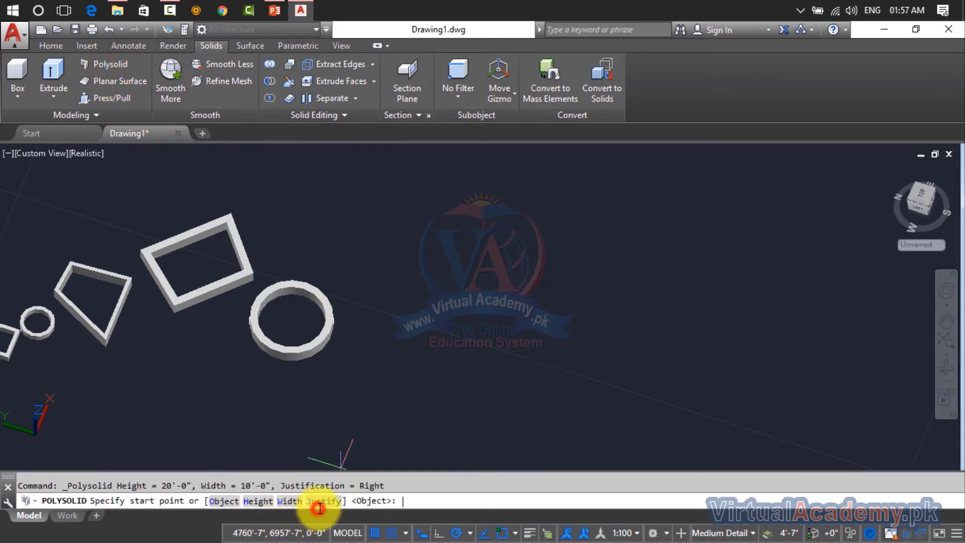
Draw a centre-justified square polysolid wall from four corner points, closed with C
{"action": "left_click", "coordinate": [320, 502]}
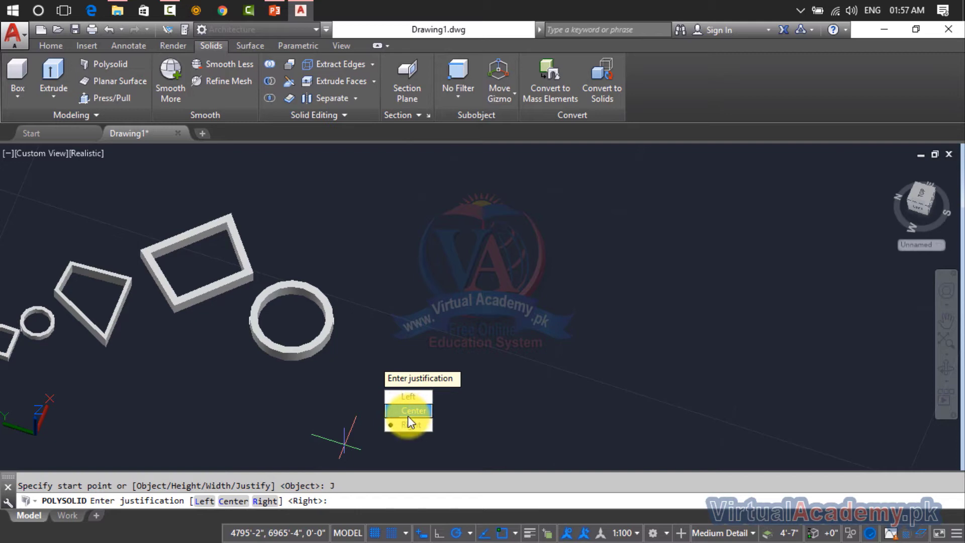
{"action": "left_click", "coordinate": [408, 411]}
{"action": "left_click", "coordinate": [358, 238]}
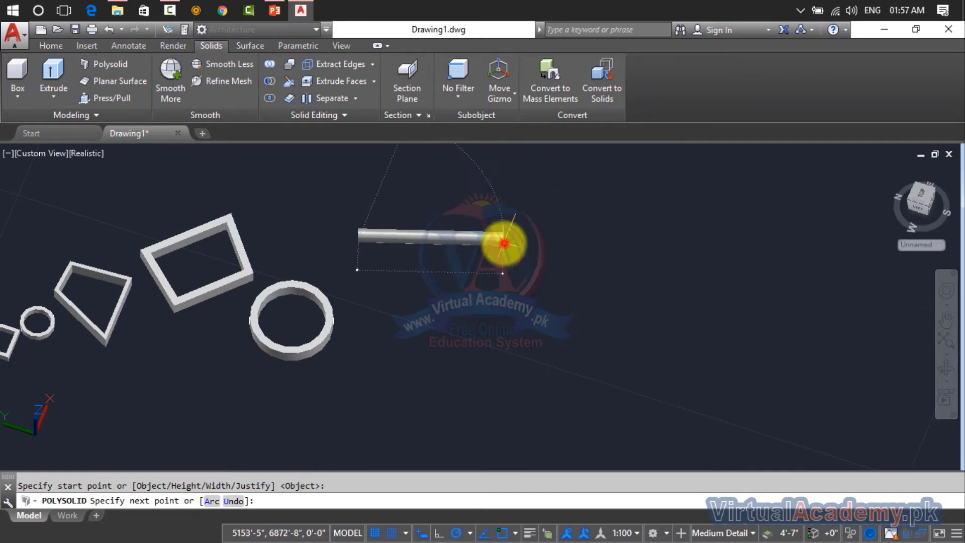
{"action": "left_click", "coordinate": [503, 244]}
{"action": "left_click", "coordinate": [504, 388]}
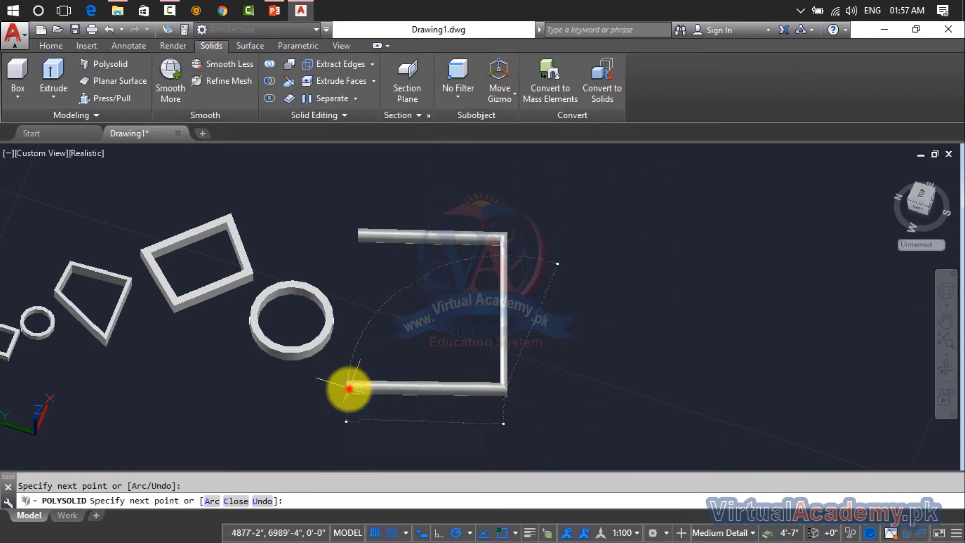
{"action": "left_click", "coordinate": [349, 389]}
{"action": "type", "text": "c"}
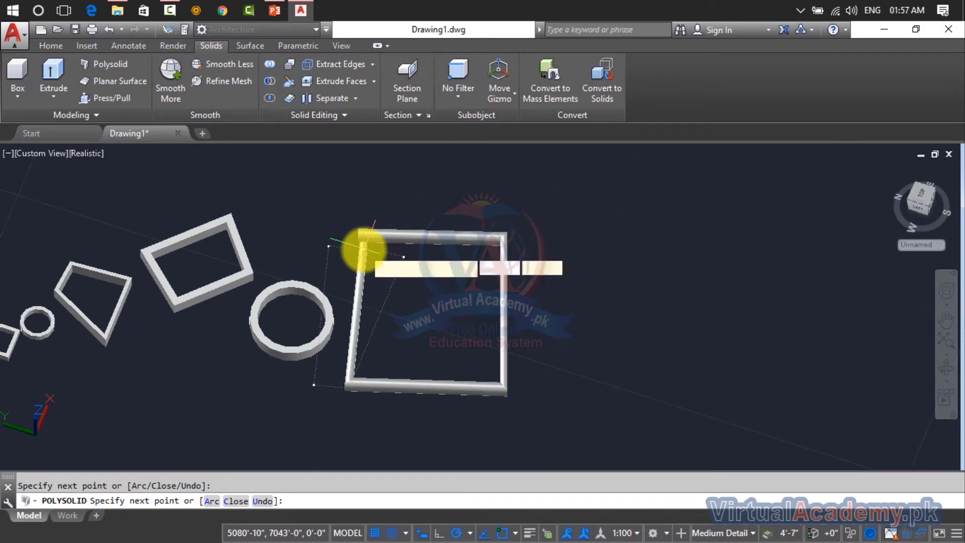
{"action": "key", "text": "Return"}
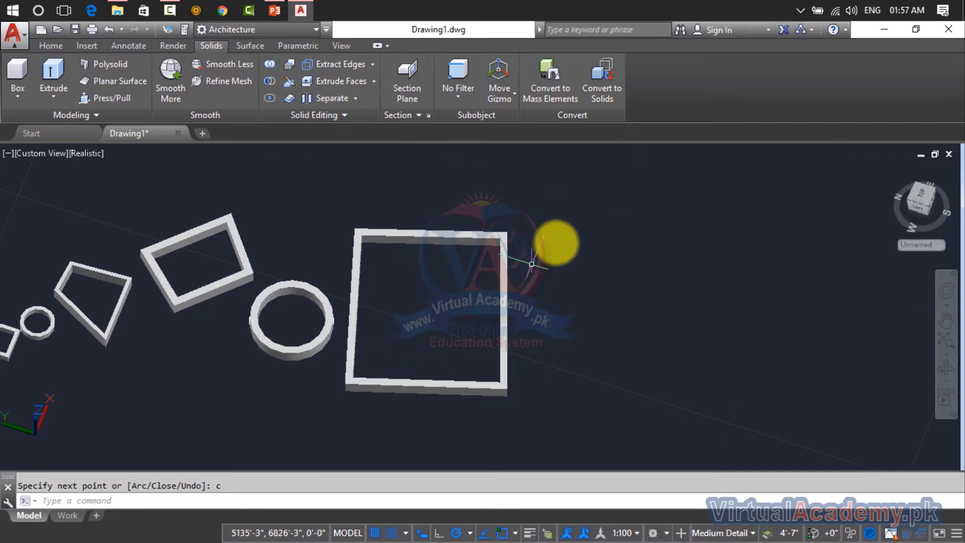
{"action": "left_click", "coordinate": [574, 225]}
Window-select all six wall solids and delete them
{"action": "scroll", "coordinate": [131, 348], "scroll_direction": "down", "scroll_amount": 4}
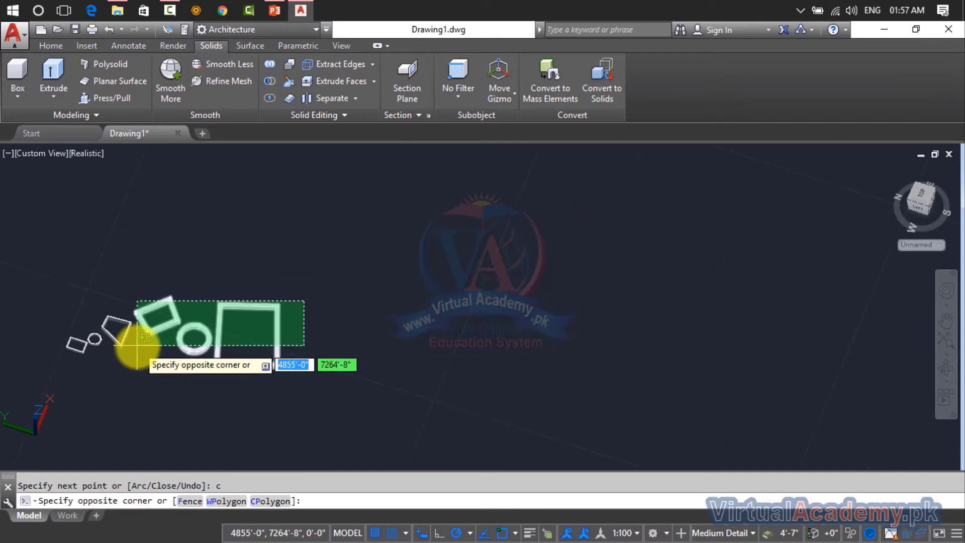
{"action": "left_click", "coordinate": [74, 358]}
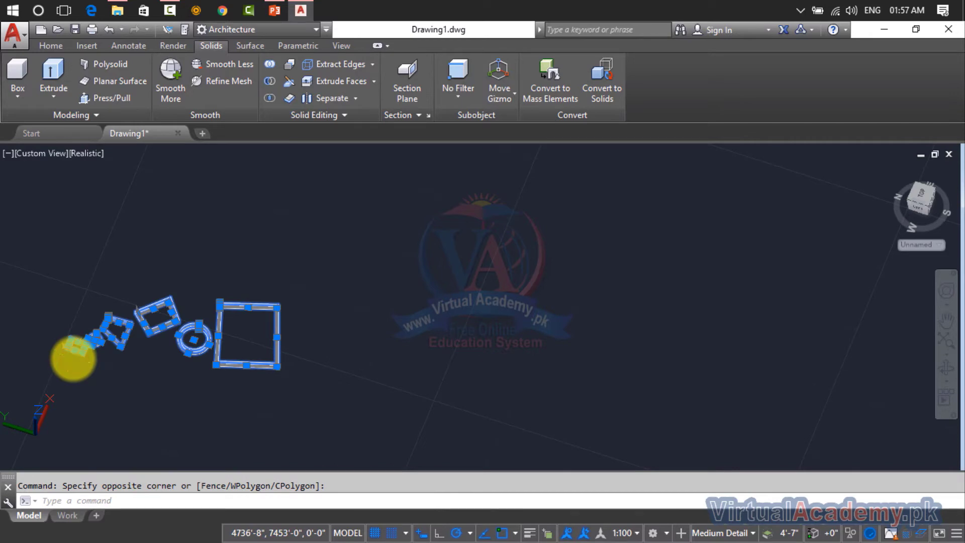
{"action": "key", "text": "Delete"}
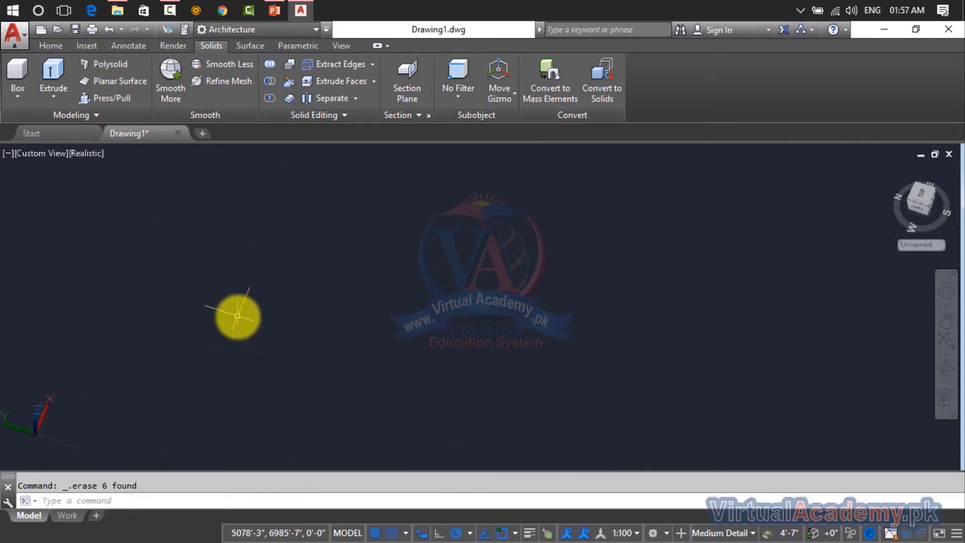
{"action": "middle_click_drag", "start_coordinate": [281, 309], "coordinate": [165, 347]}
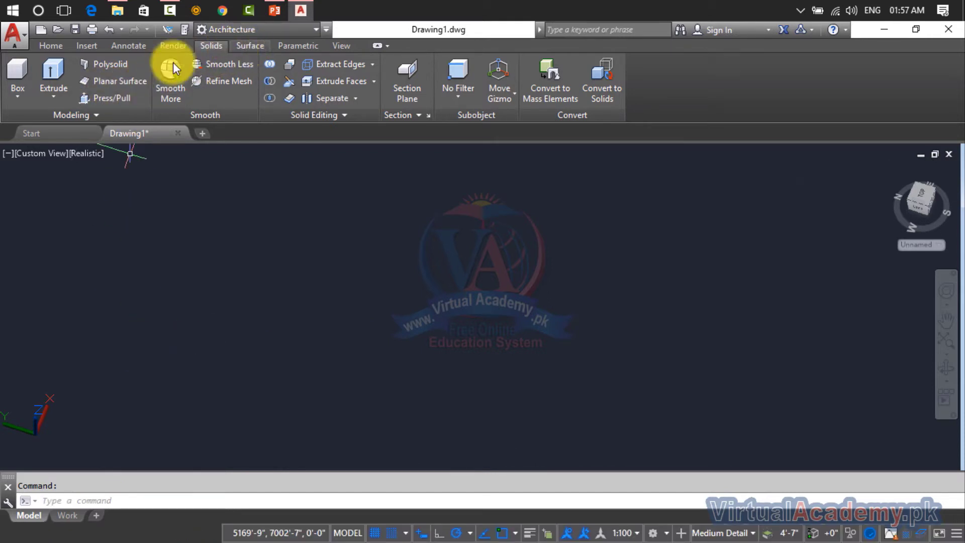
Flip between the Solid and Surface ribbon tabs, then choose the 3D Modeling workspace
{"action": "left_click", "coordinate": [241, 47]}
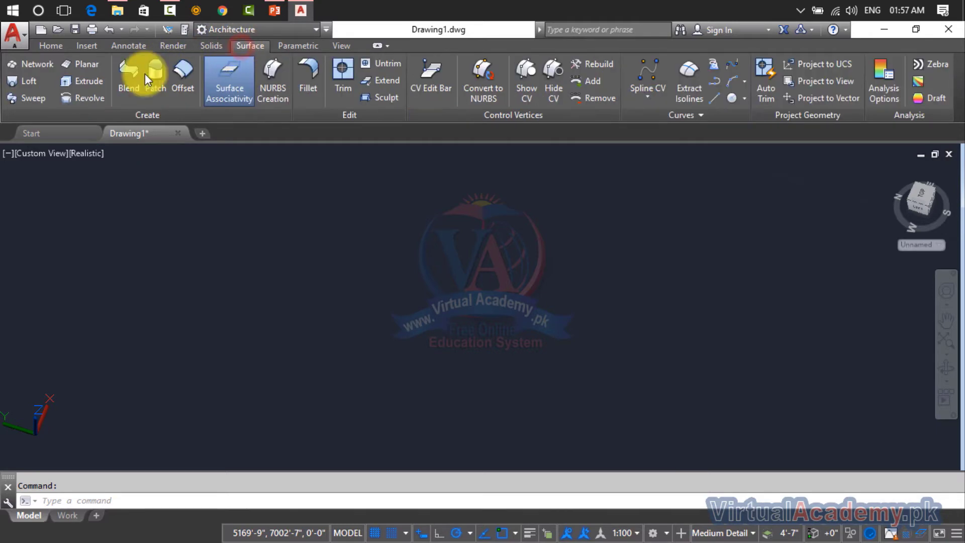
{"action": "left_click", "coordinate": [218, 48]}
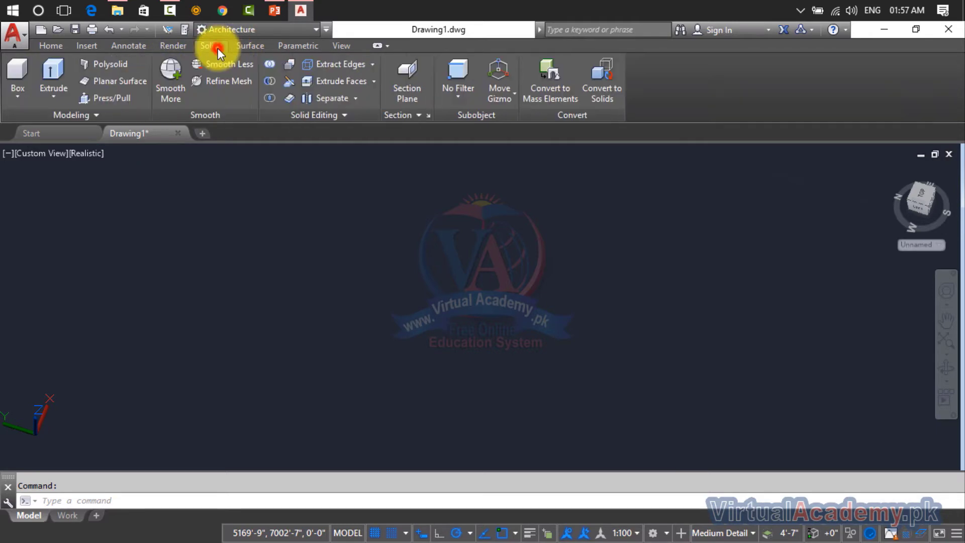
{"action": "left_click", "coordinate": [256, 47]}
{"action": "left_click", "coordinate": [203, 47]}
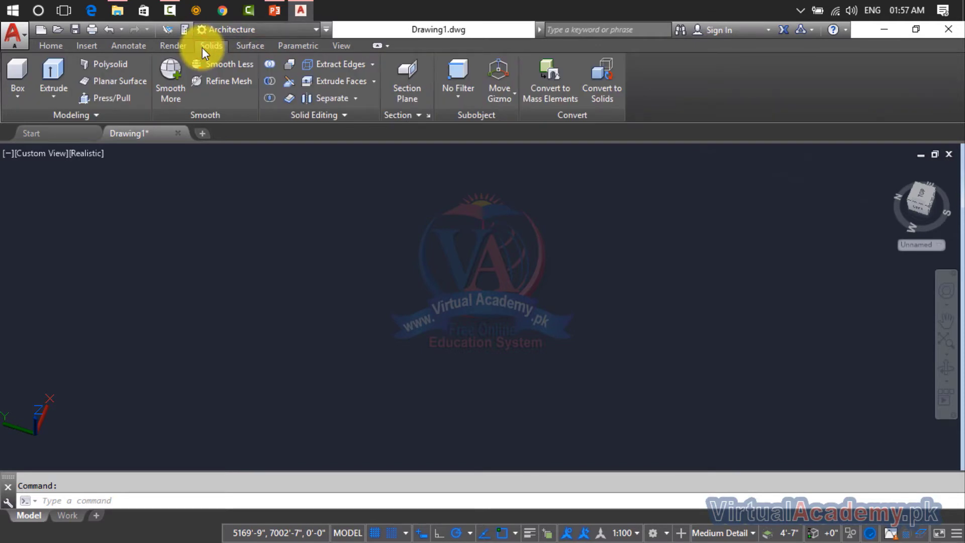
{"action": "left_click", "coordinate": [258, 47]}
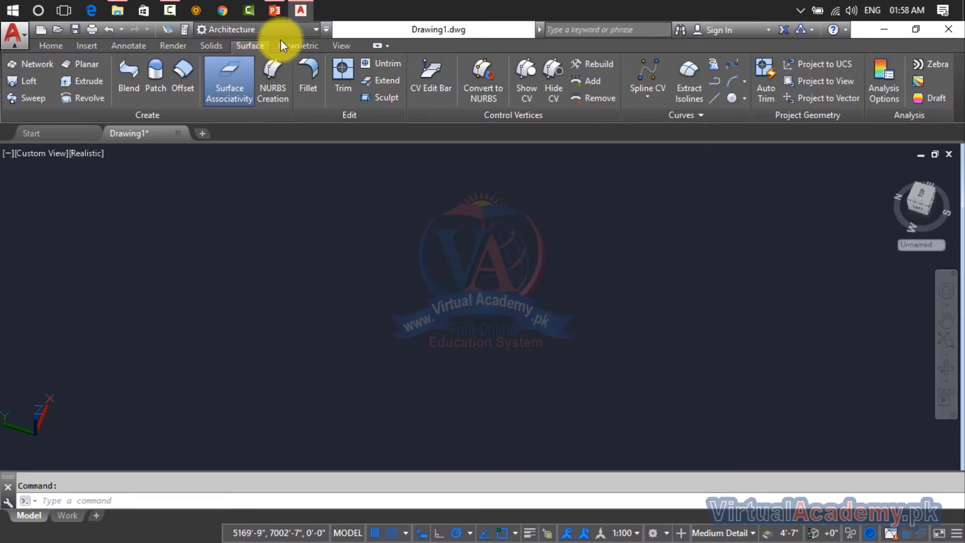
{"action": "left_click", "coordinate": [308, 31]}
{"action": "left_click", "coordinate": [260, 71]}
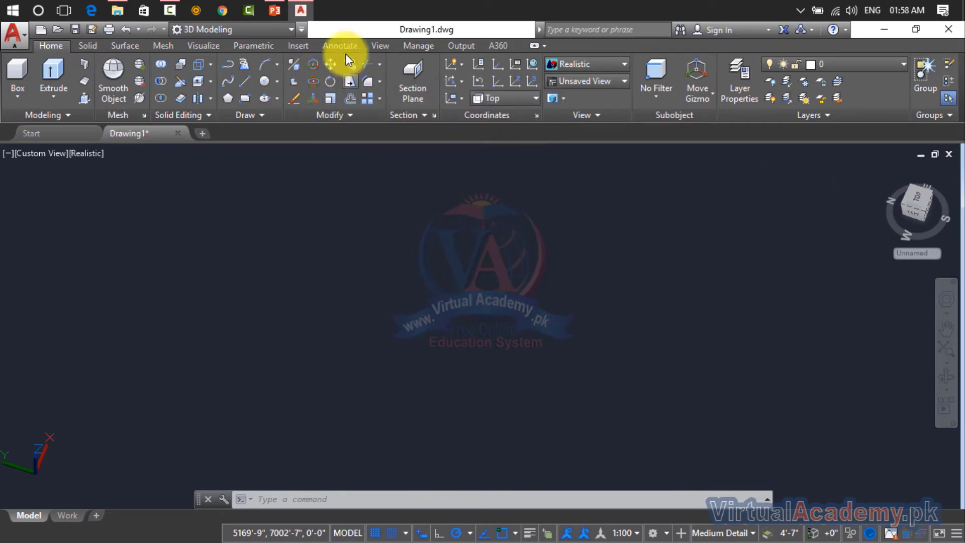
Browse the Solid, Surface and Mesh ribbon tabs, ending on the Home tab's general tools
{"action": "left_click", "coordinate": [345, 119]}
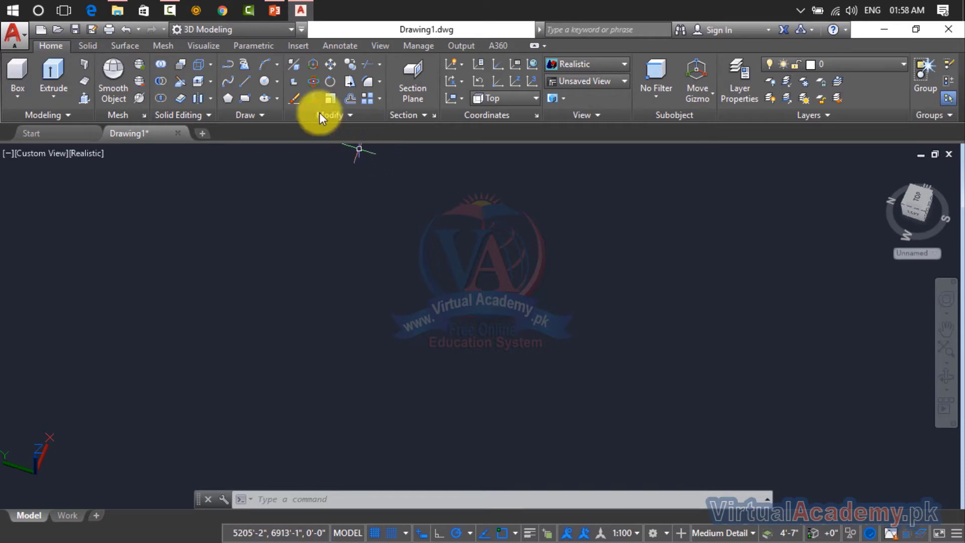
{"action": "left_click", "coordinate": [78, 44]}
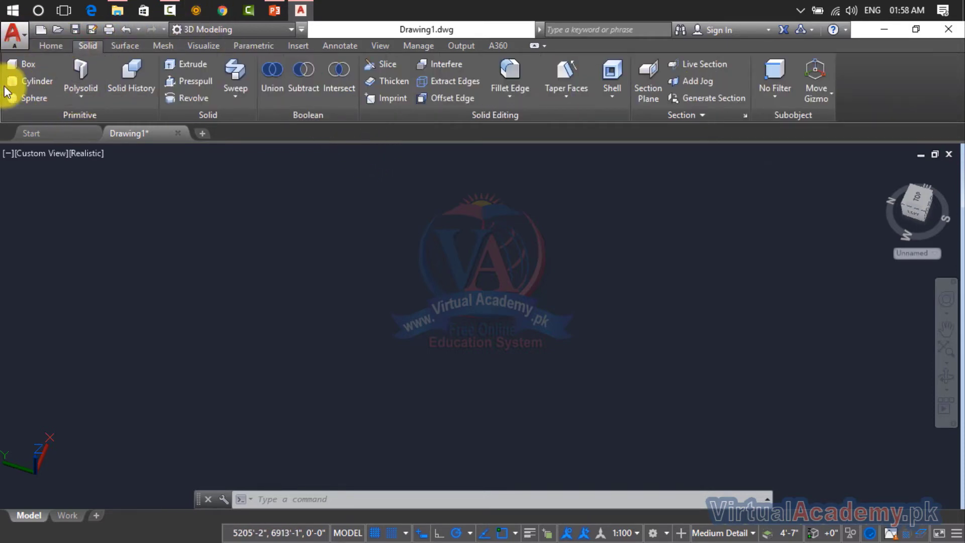
{"action": "left_click", "coordinate": [128, 45]}
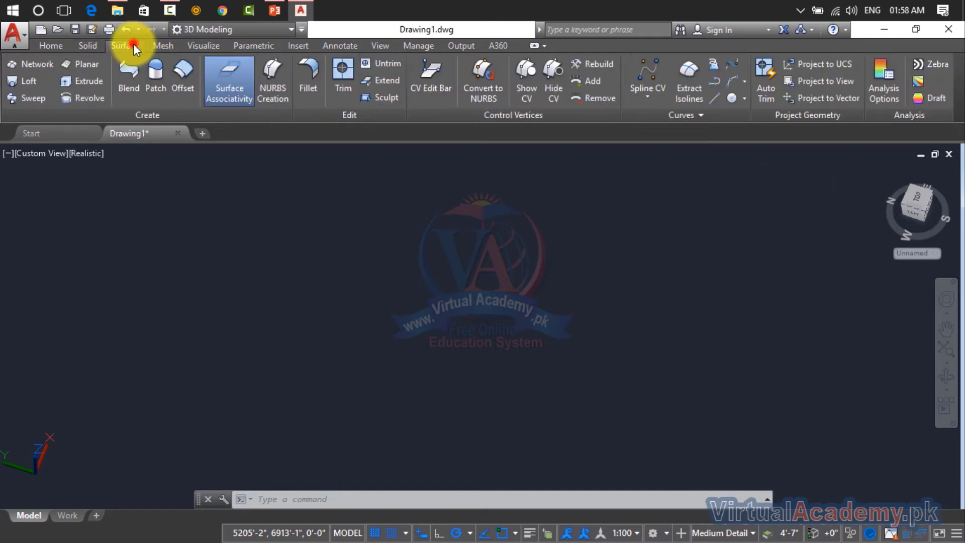
{"action": "left_click", "coordinate": [158, 48]}
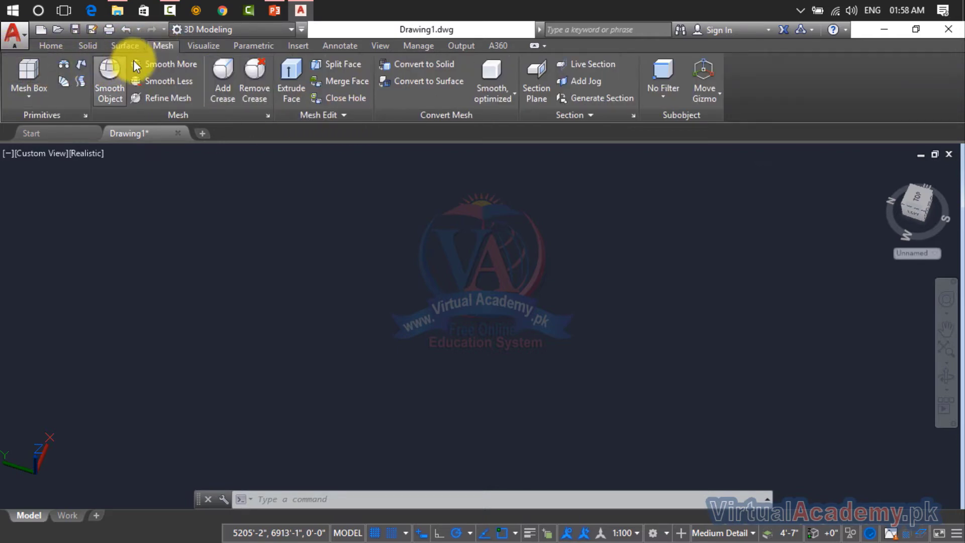
{"action": "left_click", "coordinate": [139, 51]}
{"action": "left_click", "coordinate": [98, 49]}
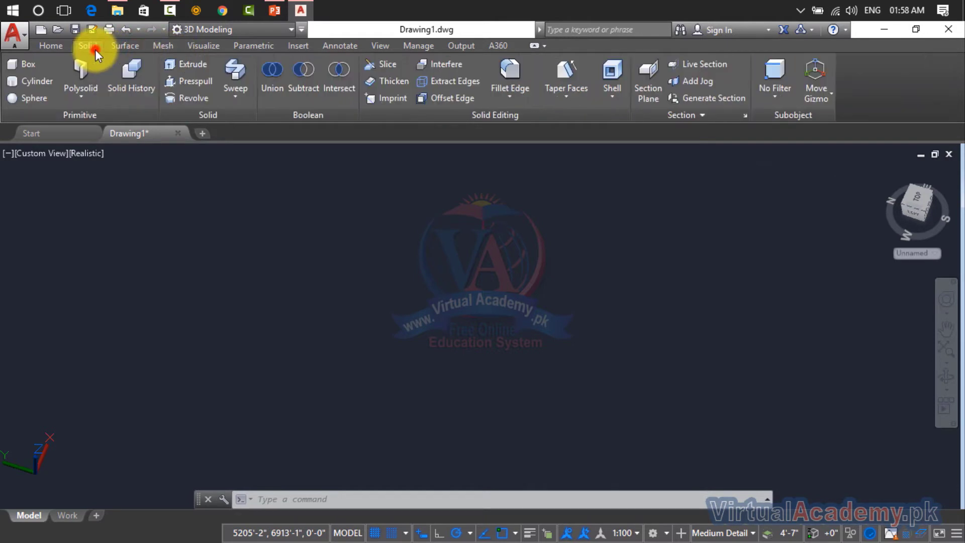
{"action": "left_click", "coordinate": [58, 48]}
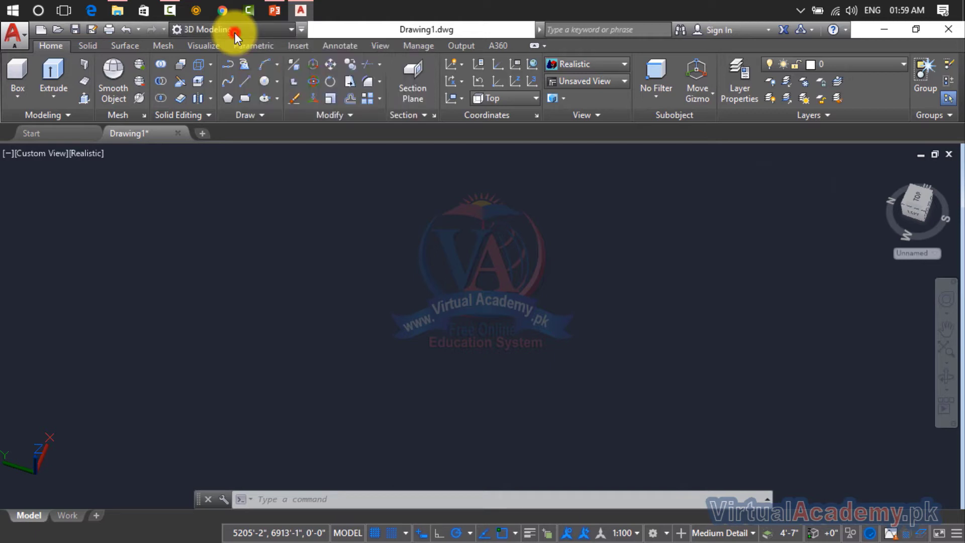
Choose Architecture from the Quick Access Workspace dropdown
{"action": "left_click", "coordinate": [234, 32]}
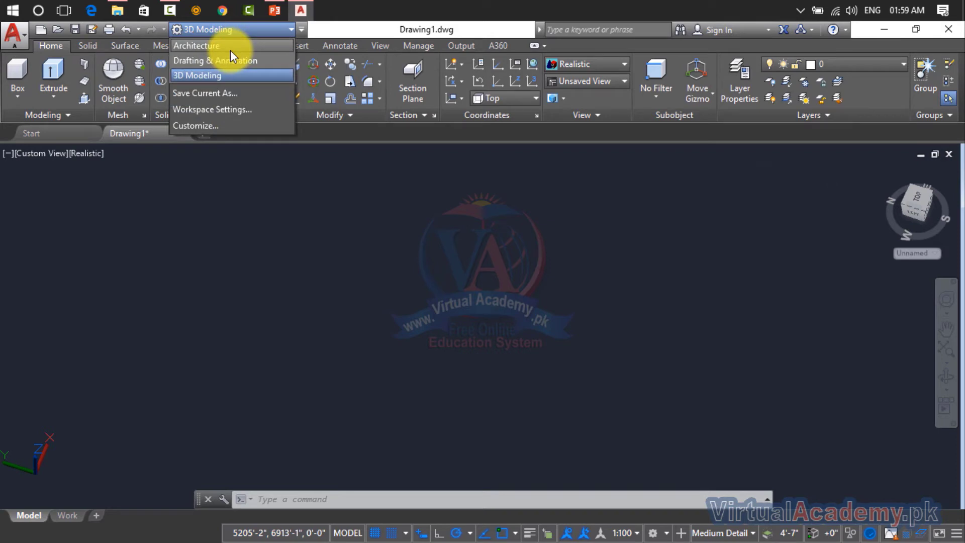
{"action": "left_click", "coordinate": [230, 50]}
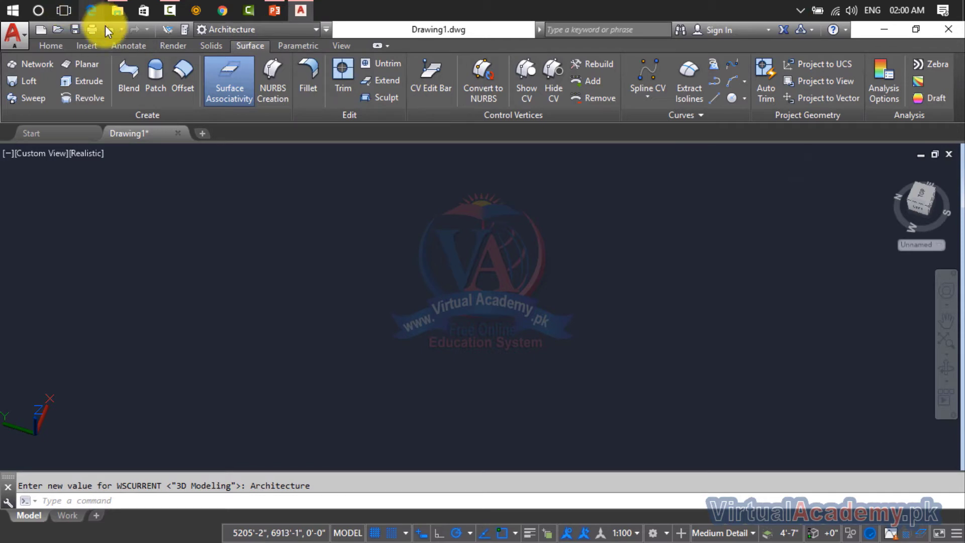
Draw a tilted rectangle with the REC command
{"action": "left_click", "coordinate": [209, 47]}
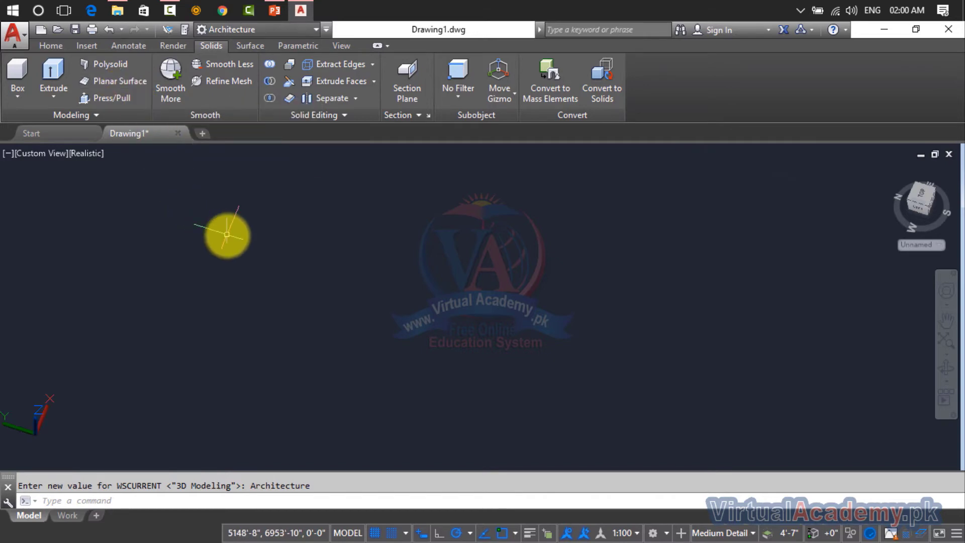
{"action": "type", "text": "re"}
{"action": "type", "text": "c"}
{"action": "key", "text": "Return"}
{"action": "left_click", "coordinate": [228, 227]}
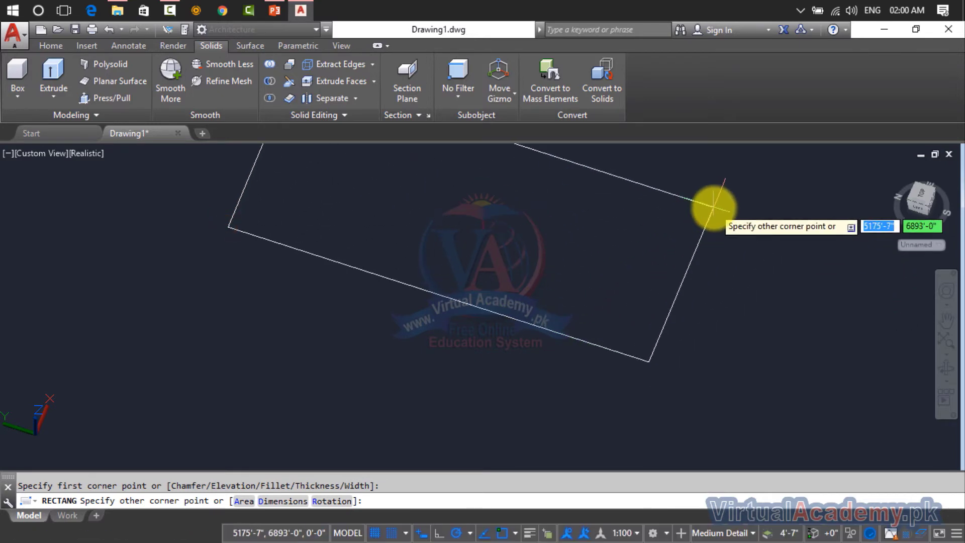
{"action": "middle_click_drag", "start_coordinate": [706, 206], "coordinate": [546, 304]}
{"action": "left_click", "coordinate": [613, 262]}
{"action": "scroll", "coordinate": [629, 308], "scroll_direction": "down", "scroll_amount": 3}
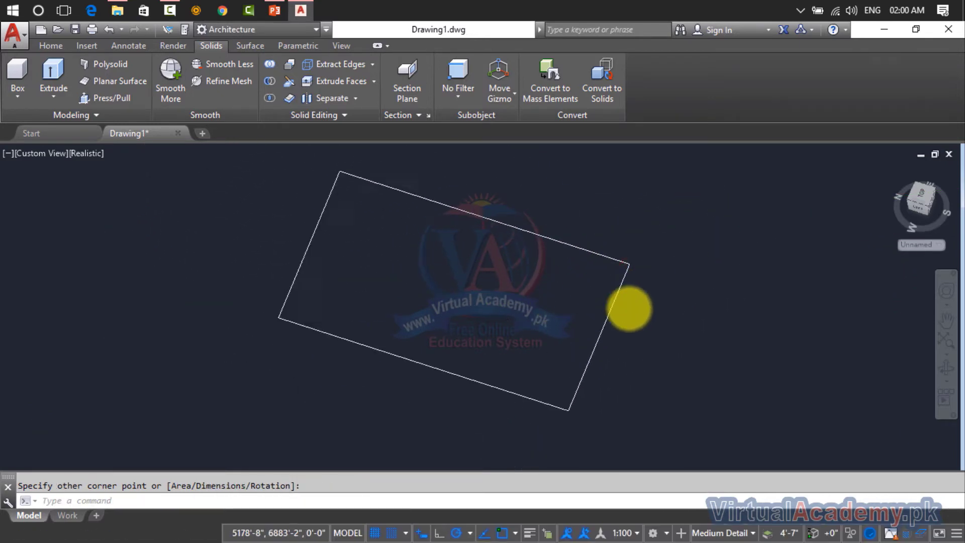
{"action": "scroll", "coordinate": [642, 263], "scroll_direction": "down", "scroll_amount": 2}
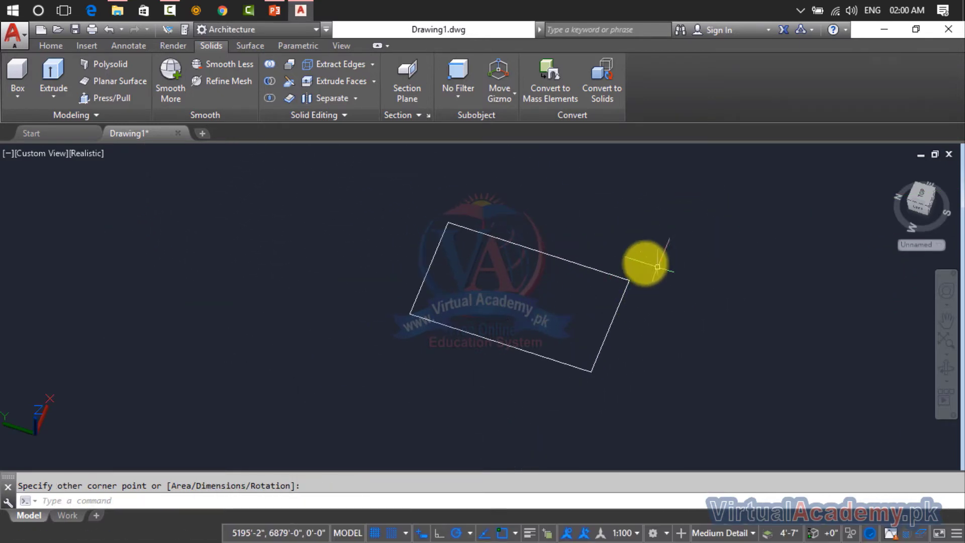
Cover the rectangle with a planar surface picked by two opposite corners
{"action": "left_click", "coordinate": [98, 83]}
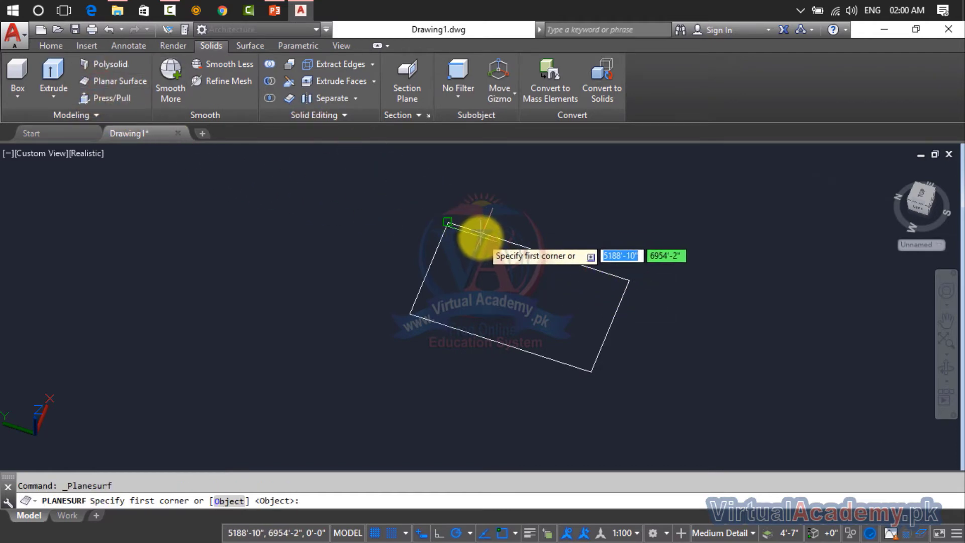
{"action": "left_click", "coordinate": [448, 223]}
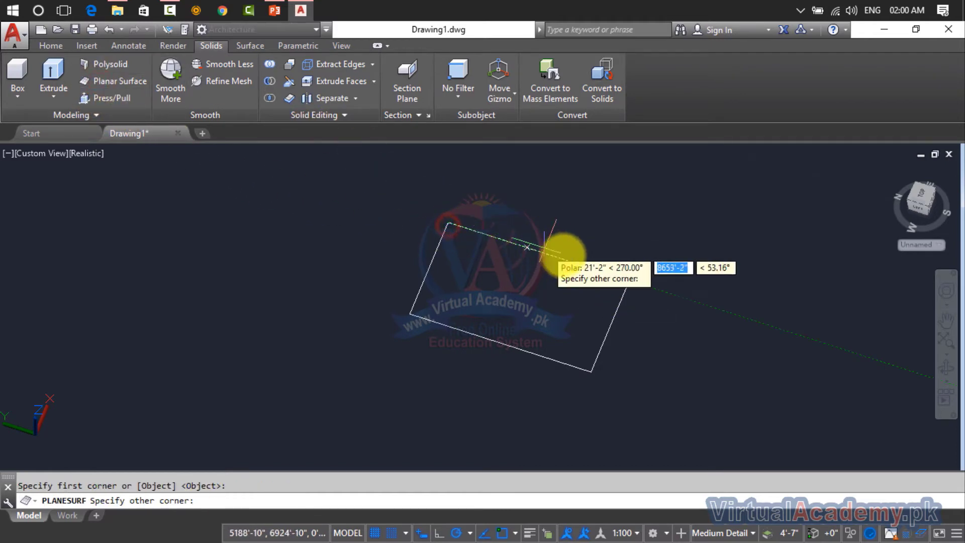
{"action": "left_click", "coordinate": [623, 278]}
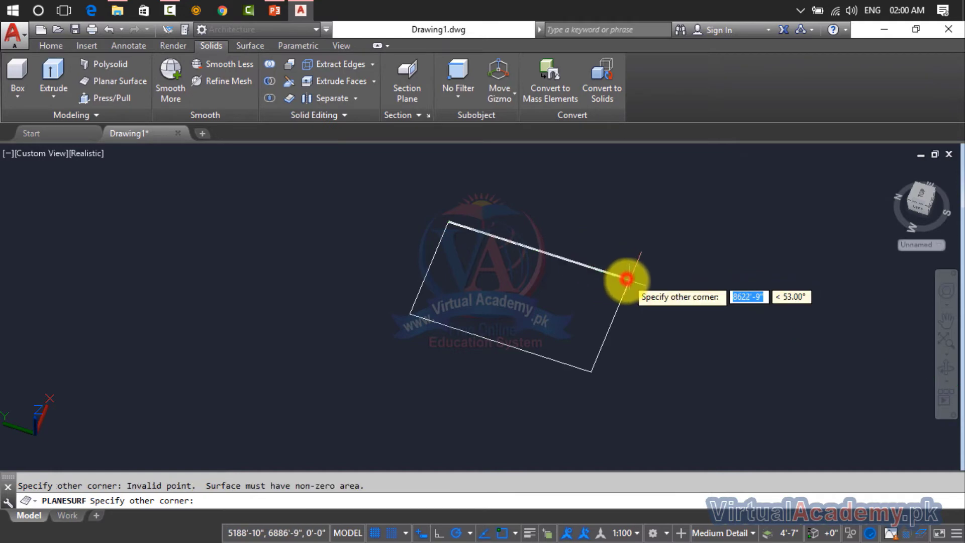
{"action": "left_click", "coordinate": [597, 373]}
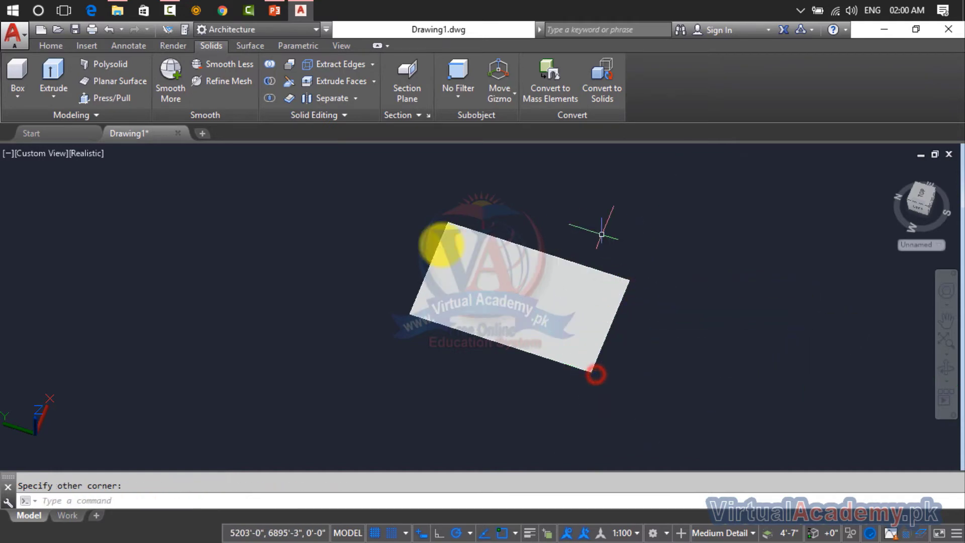
{"action": "scroll", "coordinate": [502, 270], "scroll_direction": "up", "scroll_amount": 3}
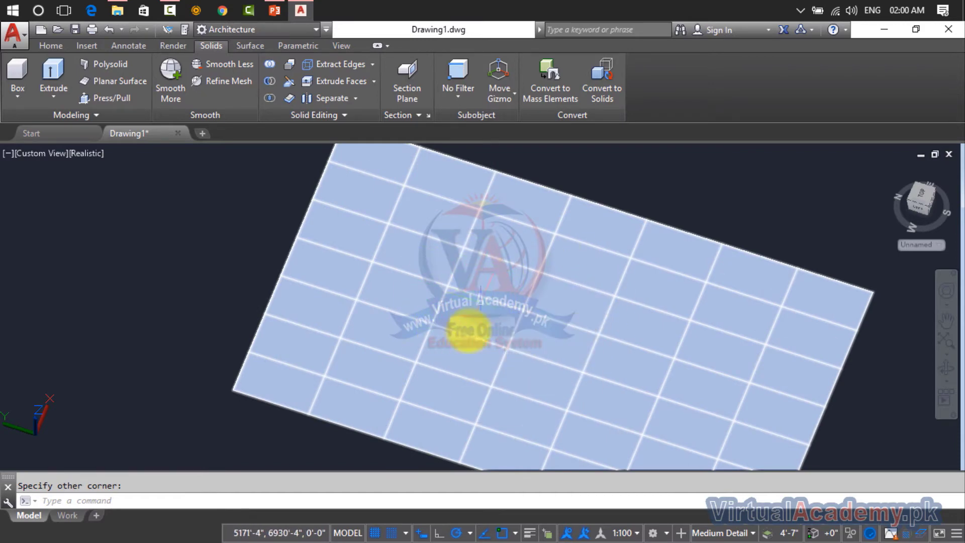
Press/pull the planar surface up into a solid box
{"action": "left_click", "coordinate": [97, 100]}
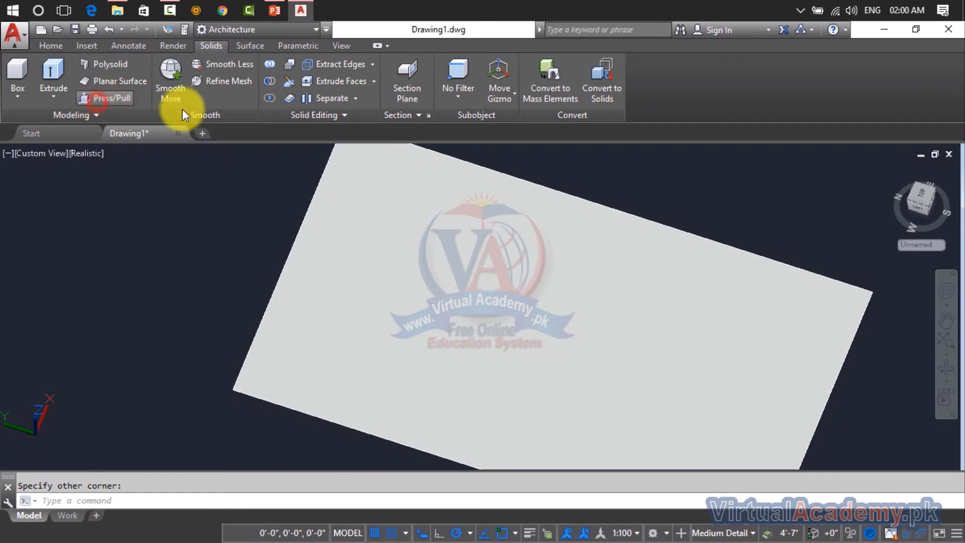
{"action": "left_click", "coordinate": [416, 254]}
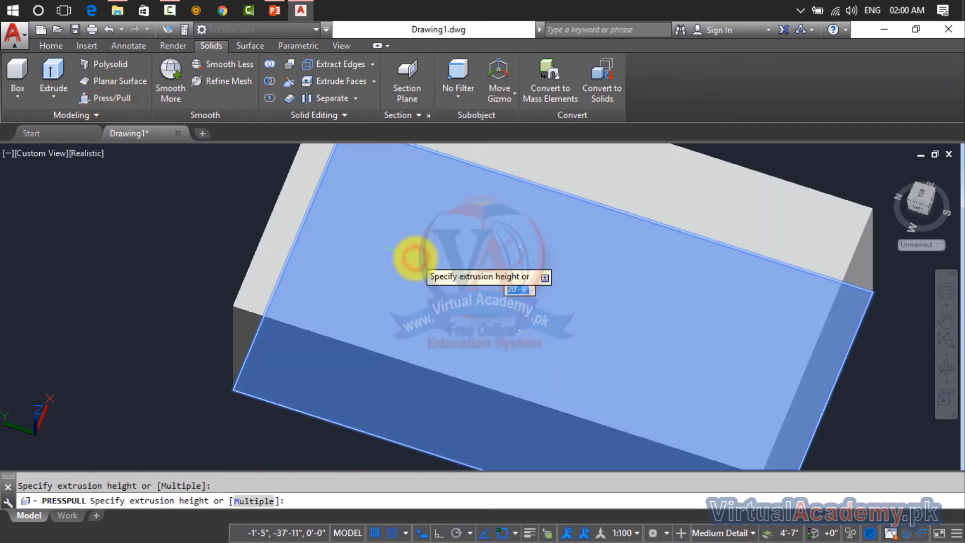
{"action": "scroll", "coordinate": [438, 191], "scroll_direction": "down", "scroll_amount": 2}
{"action": "scroll", "coordinate": [430, 216], "scroll_direction": "down", "scroll_amount": 3}
{"action": "scroll", "coordinate": [430, 216], "scroll_direction": "down", "scroll_amount": 5}
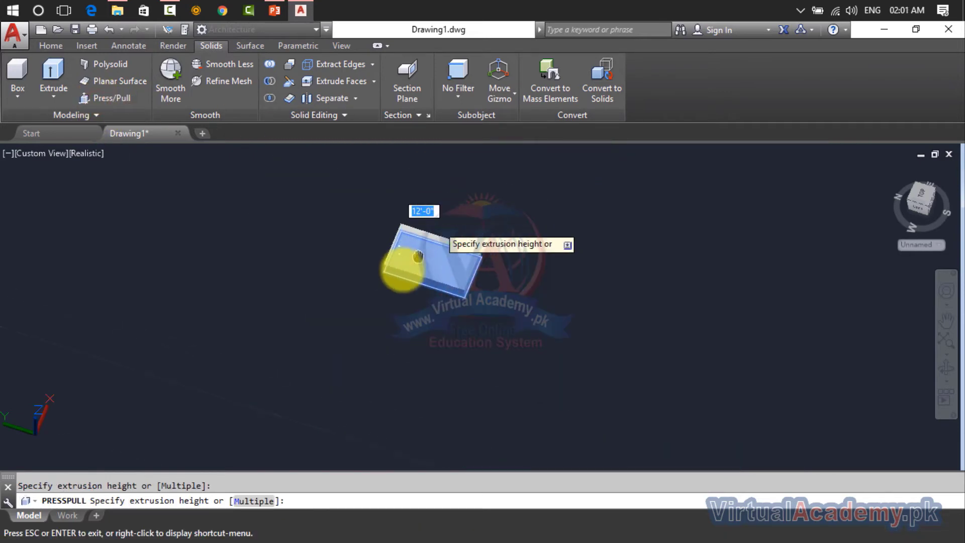
{"action": "left_click", "coordinate": [400, 244]}
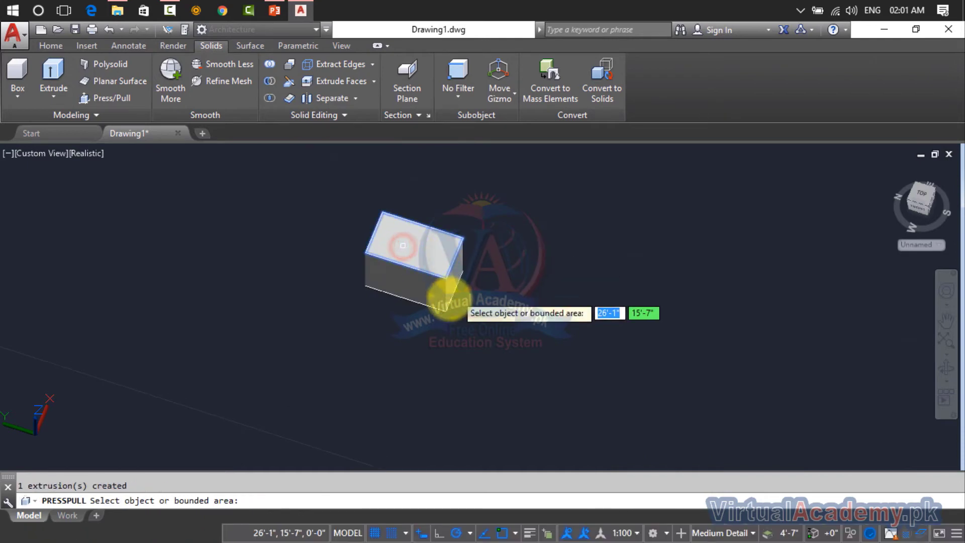
Pull the box's end face outward to lengthen it into a longer block
{"action": "scroll", "coordinate": [409, 258], "scroll_direction": "up", "scroll_amount": 8}
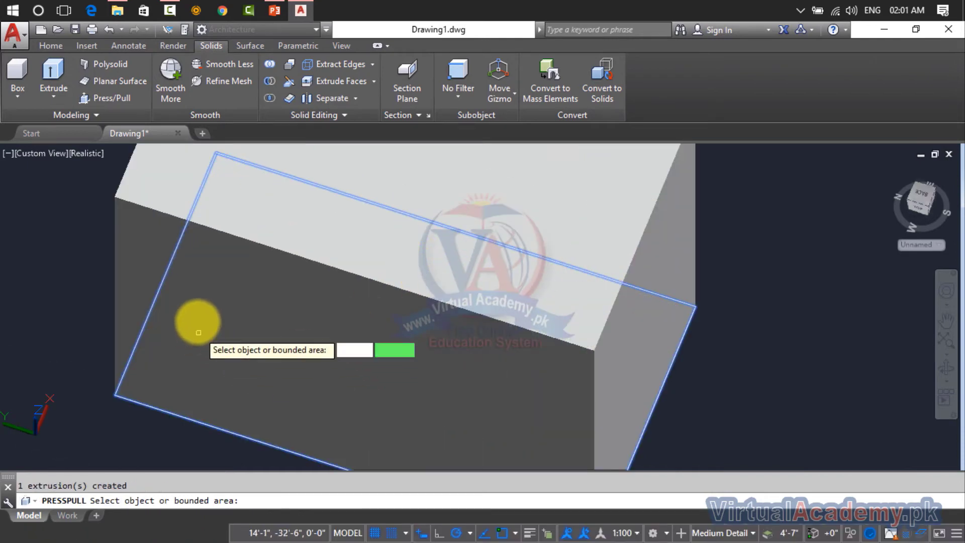
{"action": "scroll", "coordinate": [199, 332], "scroll_direction": "down", "scroll_amount": 5}
{"action": "scroll", "coordinate": [194, 306], "scroll_direction": "down", "scroll_amount": 3}
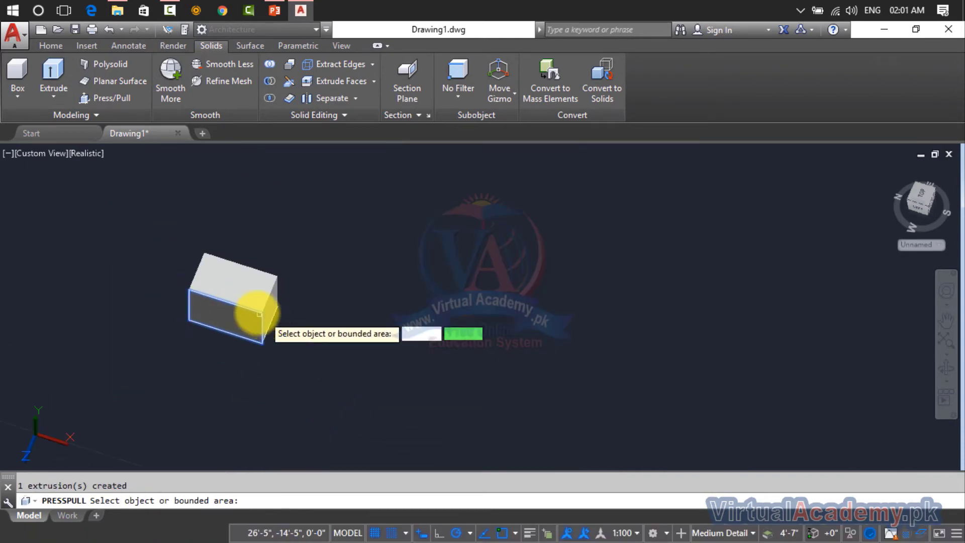
{"action": "left_click", "coordinate": [231, 325]}
{"action": "left_click", "coordinate": [125, 394]}
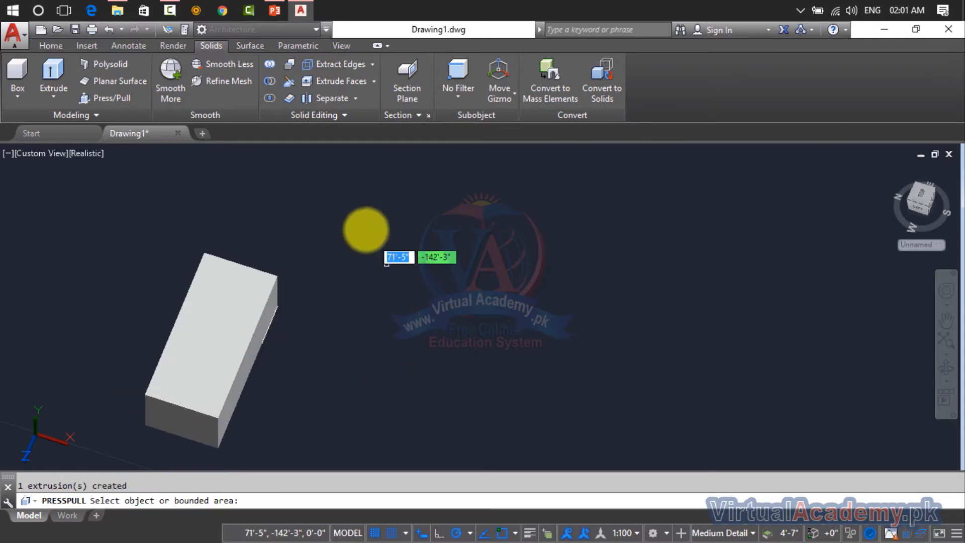
{"action": "left_click", "coordinate": [366, 230]}
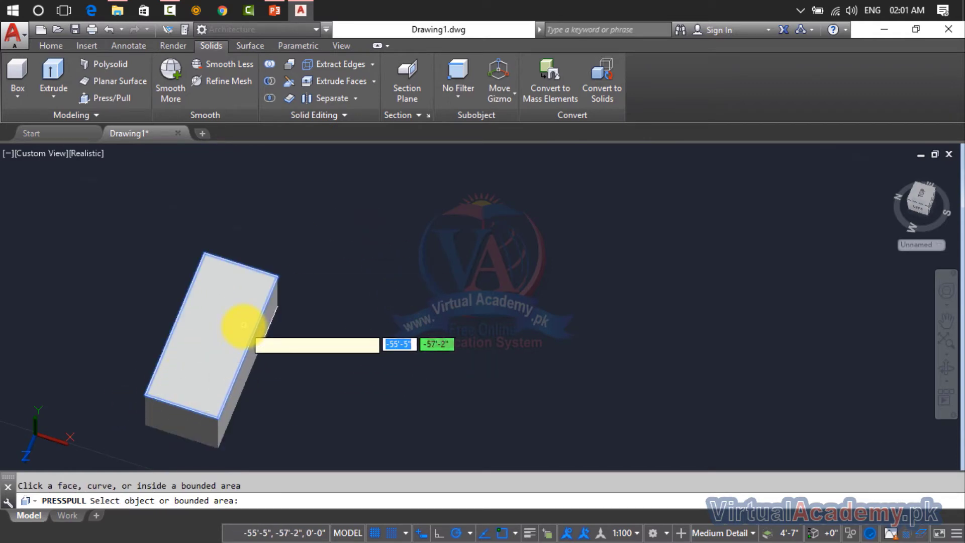
{"action": "key", "text": "Escape"}
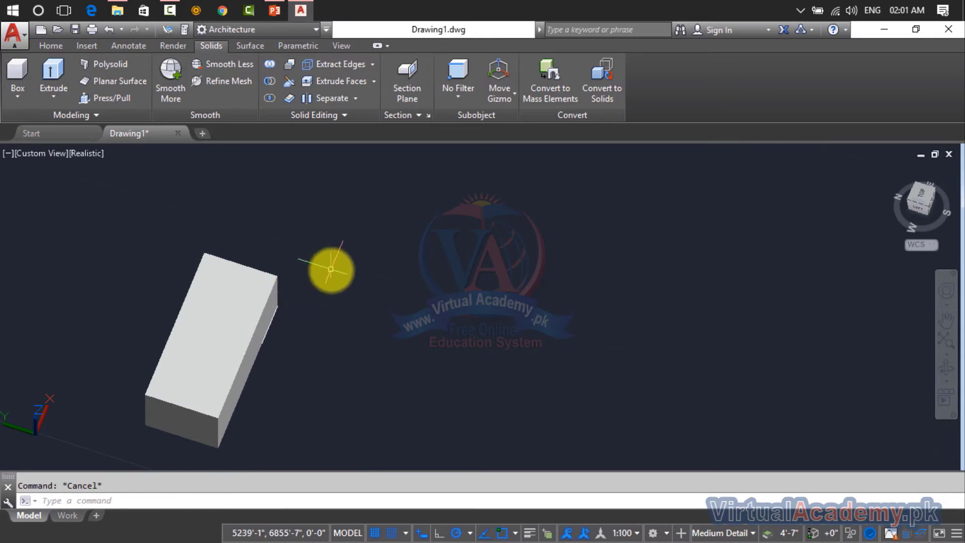
{"action": "scroll", "coordinate": [331, 269], "scroll_direction": "down", "scroll_amount": 2}
{"action": "middle_click_drag", "start_coordinate": [329, 269], "coordinate": [168, 284]}
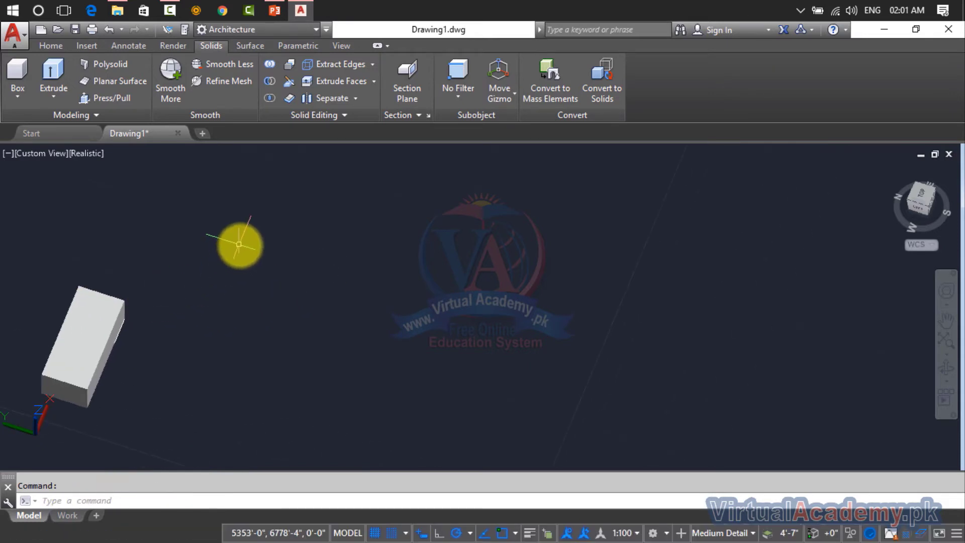
{"action": "scroll", "coordinate": [239, 244], "scroll_direction": "up", "scroll_amount": 2}
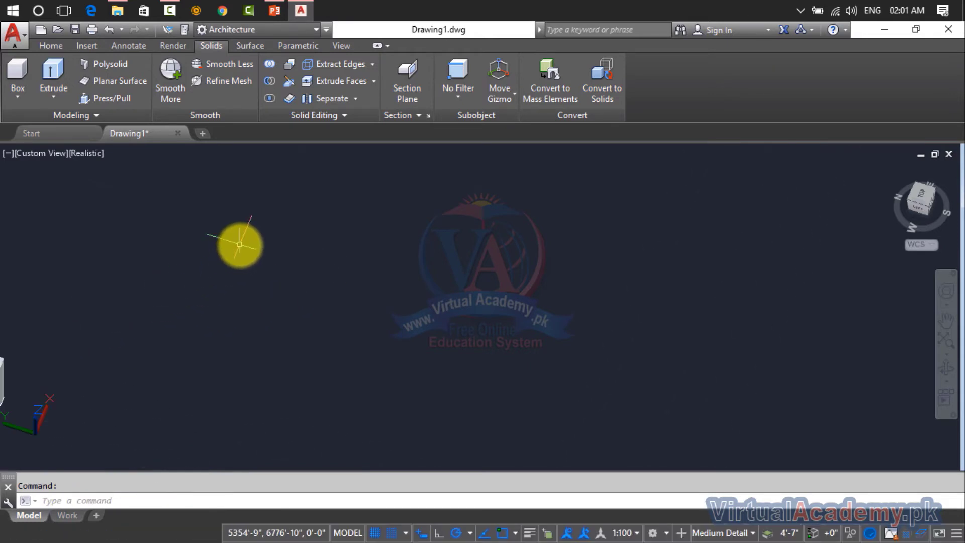
{"action": "left_click", "coordinate": [111, 82]}
{"action": "left_click", "coordinate": [221, 234]}
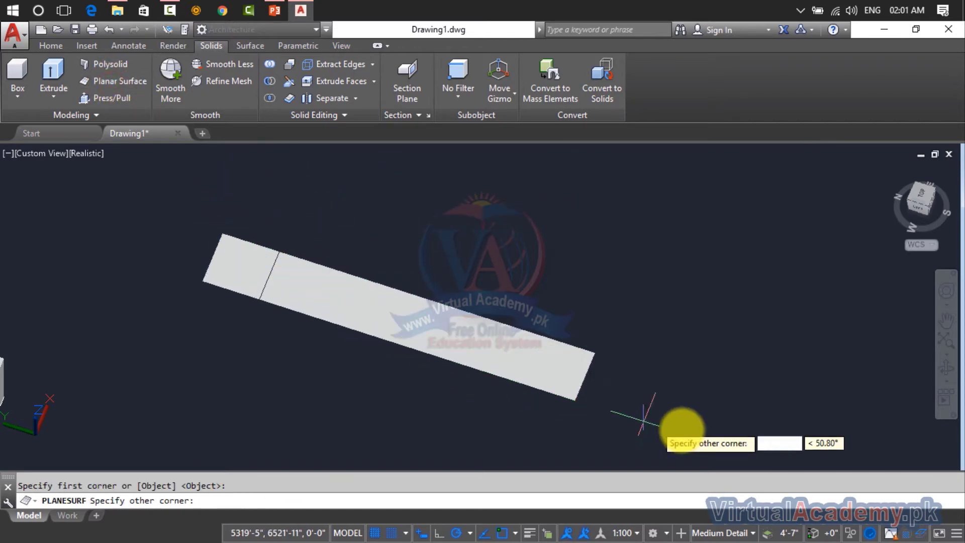
{"action": "left_click", "coordinate": [505, 222]}
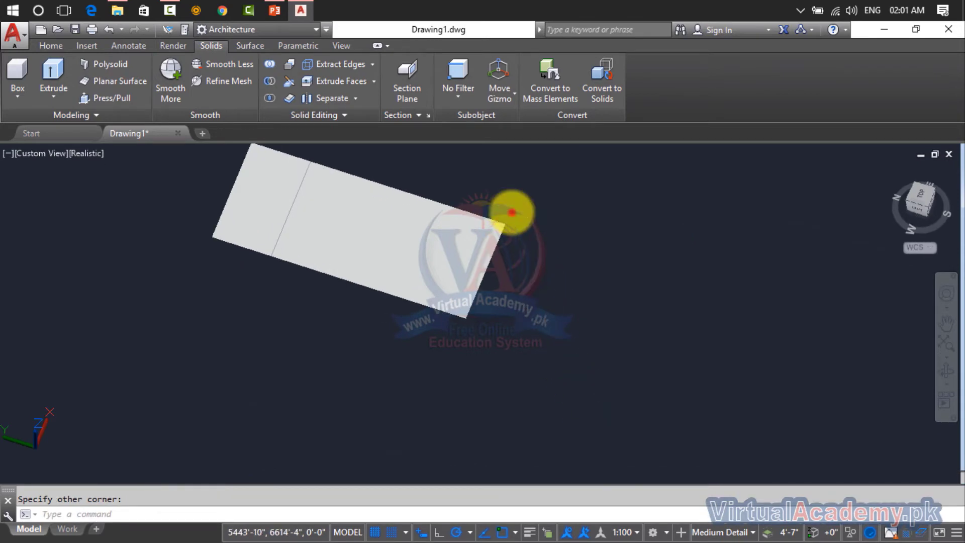
{"action": "left_click", "coordinate": [511, 211]}
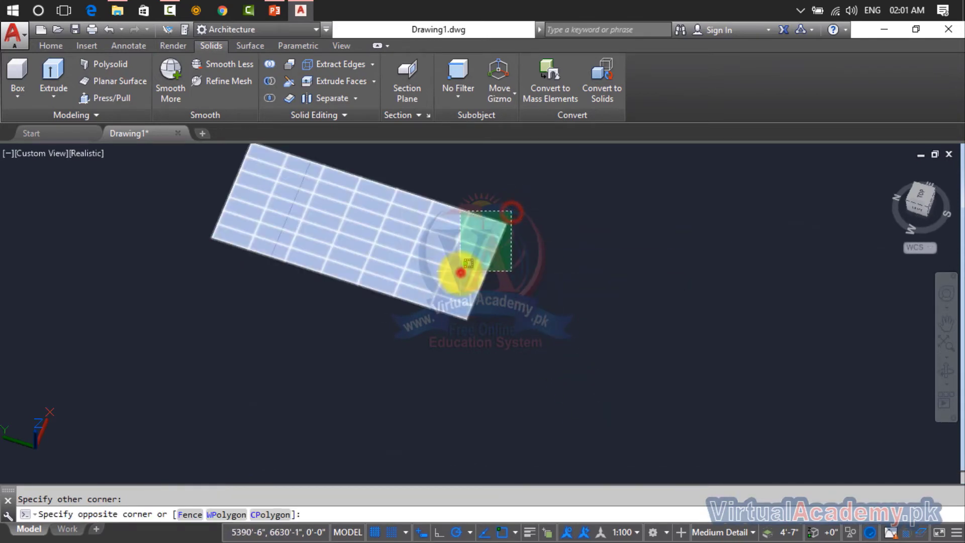
{"action": "left_click", "coordinate": [460, 272]}
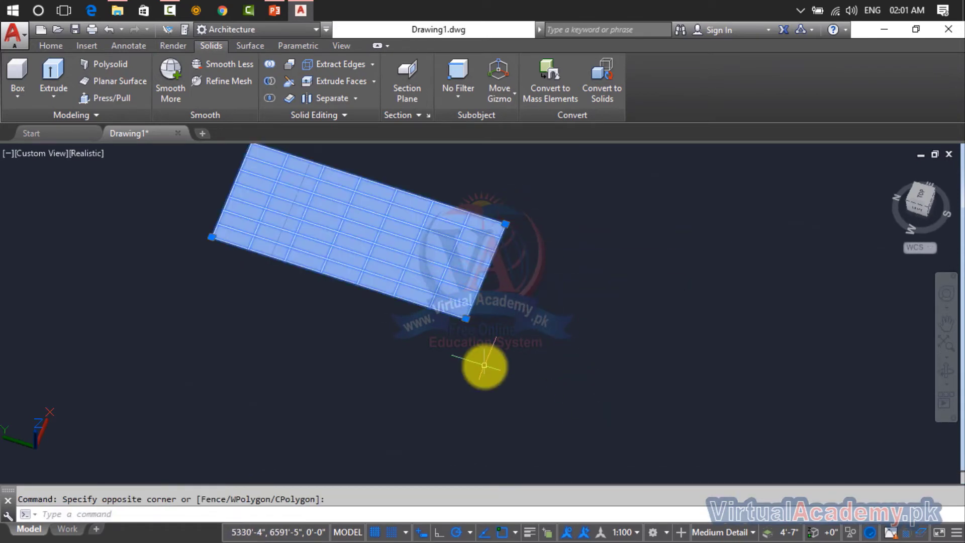
{"action": "key", "text": "Delete"}
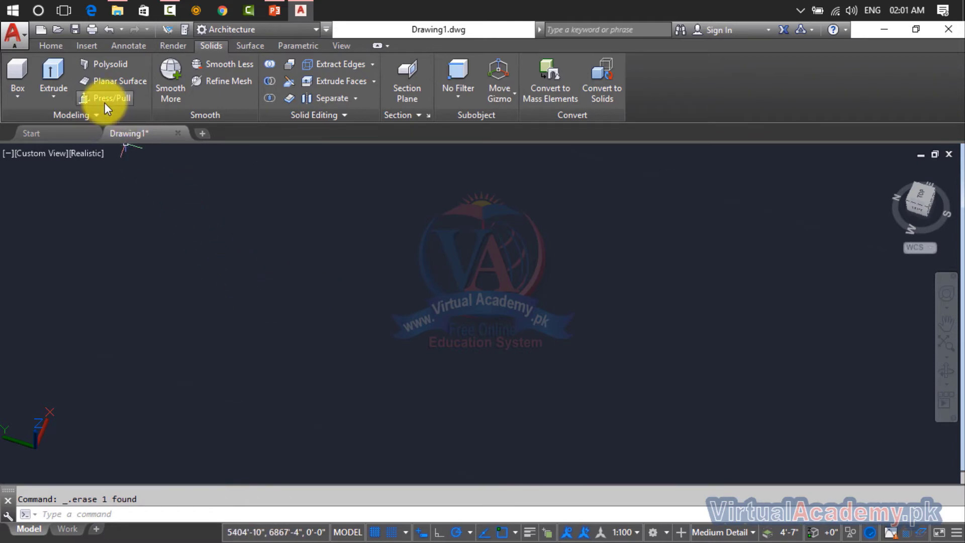
{"action": "left_click", "coordinate": [237, 289]}
{"action": "left_click", "coordinate": [100, 402]}
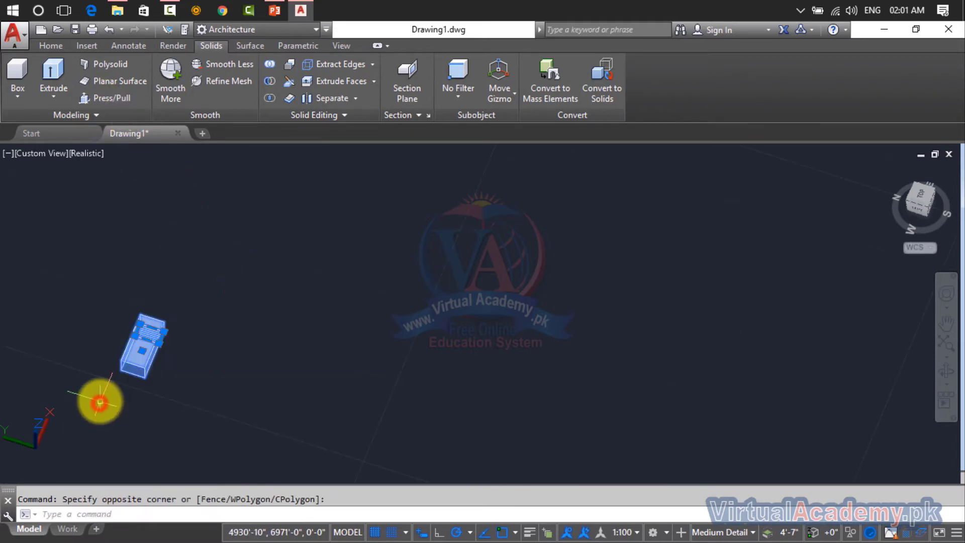
{"action": "key", "text": "Delete"}
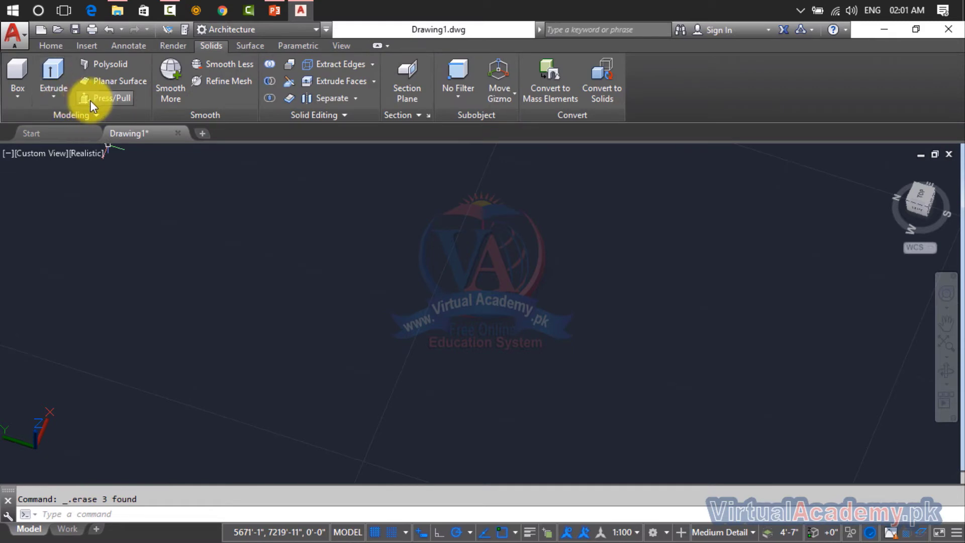
{"action": "mouse_move", "coordinate": [236, 232]}
{"action": "middle_mouse_down", "text": "shift"}
{"action": "mouse_move", "coordinate": [328, 259]}
{"action": "mouse_move", "coordinate": [253, 366]}
{"action": "mouse_move", "coordinate": [352, 342]}
{"action": "middle_mouse_up", "text": "shift"}
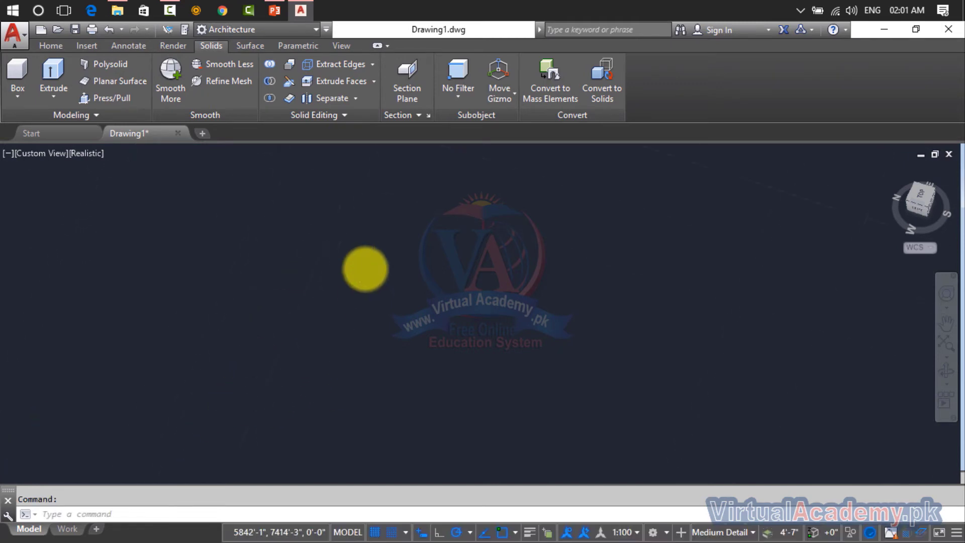
{"action": "middle_click_drag", "start_coordinate": [371, 261], "coordinate": [287, 373]}
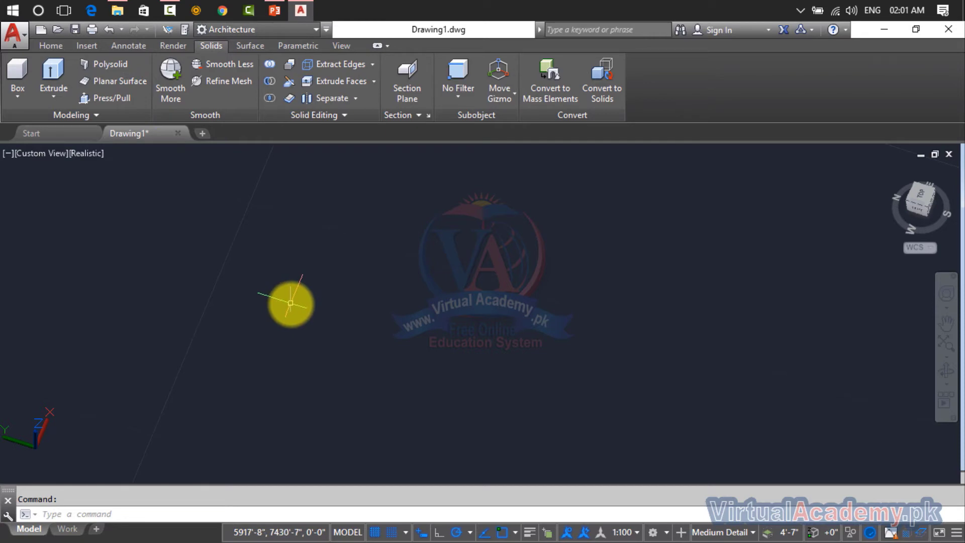
Draw a tilted rectangle with REC from two opposite corners
{"action": "type", "text": "RE"}
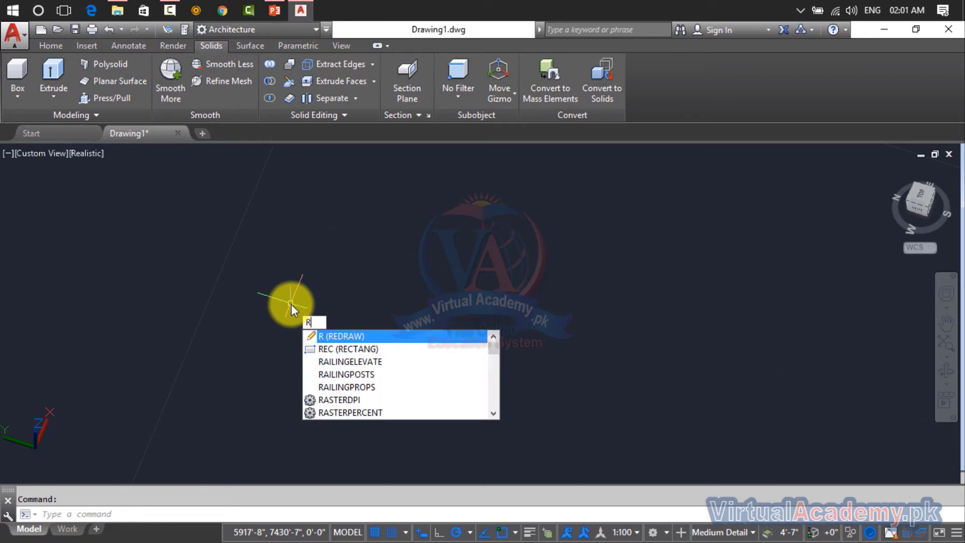
{"action": "type", "text": "C"}
{"action": "key", "text": "Return"}
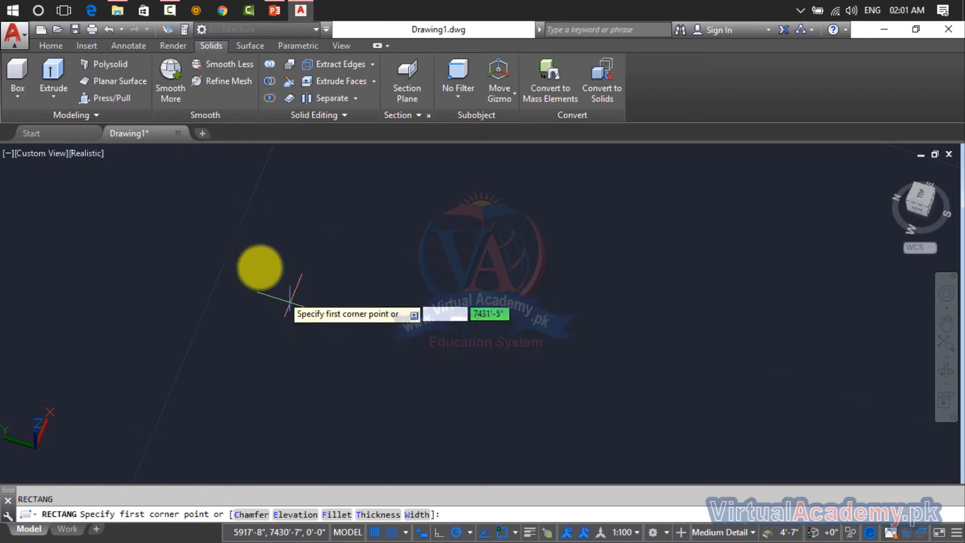
{"action": "left_click", "coordinate": [285, 270]}
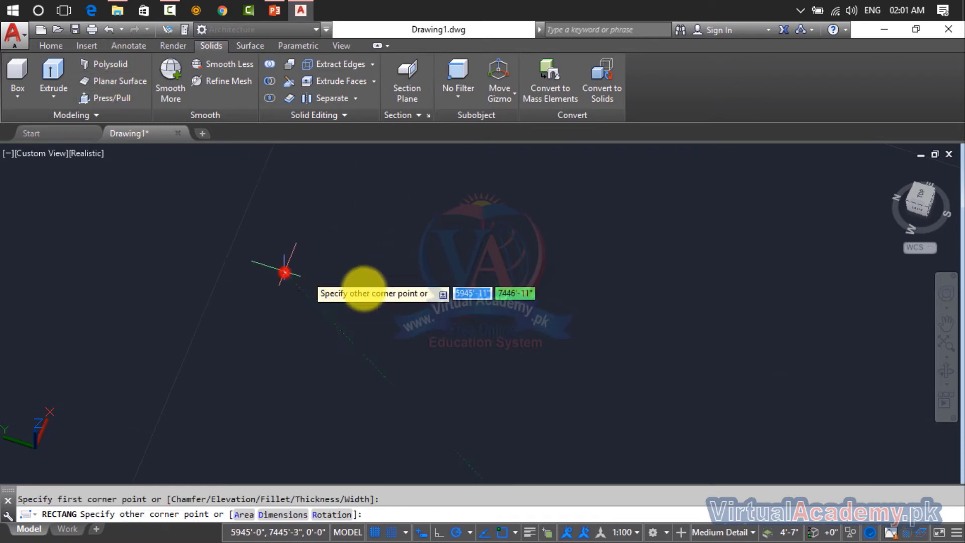
{"action": "scroll", "coordinate": [430, 312], "scroll_direction": "up", "scroll_amount": 2}
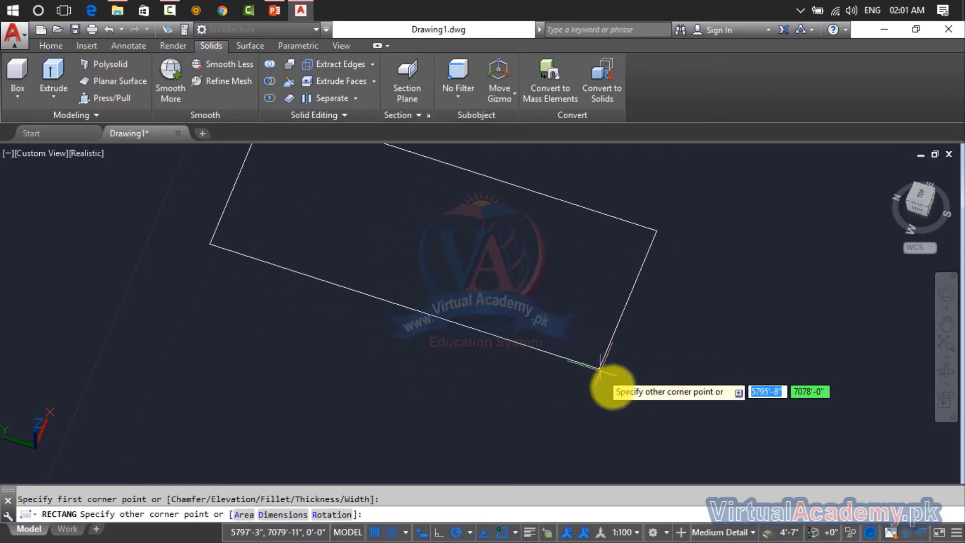
{"action": "left_click", "coordinate": [552, 477]}
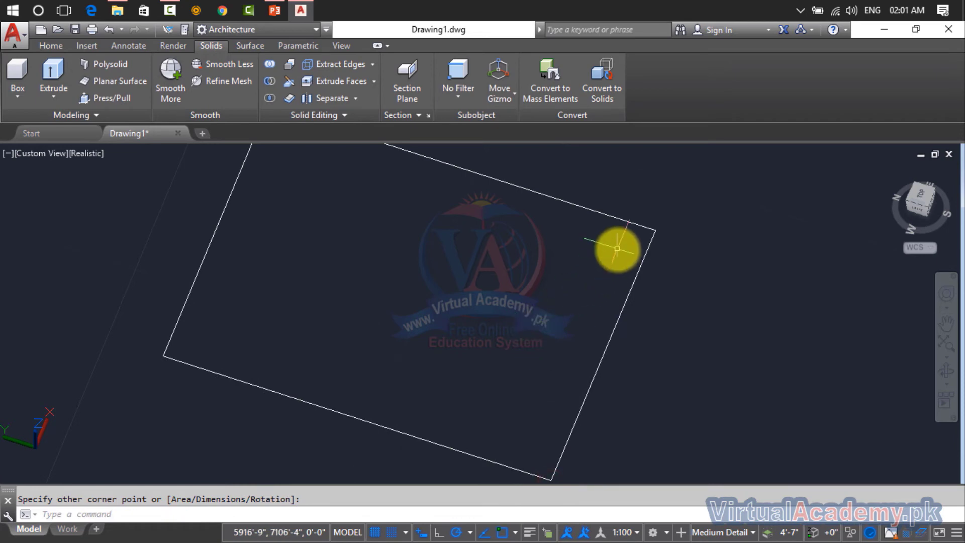
Offset the rectangle inward to make a slightly smaller nested copy
{"action": "type", "text": "o"}
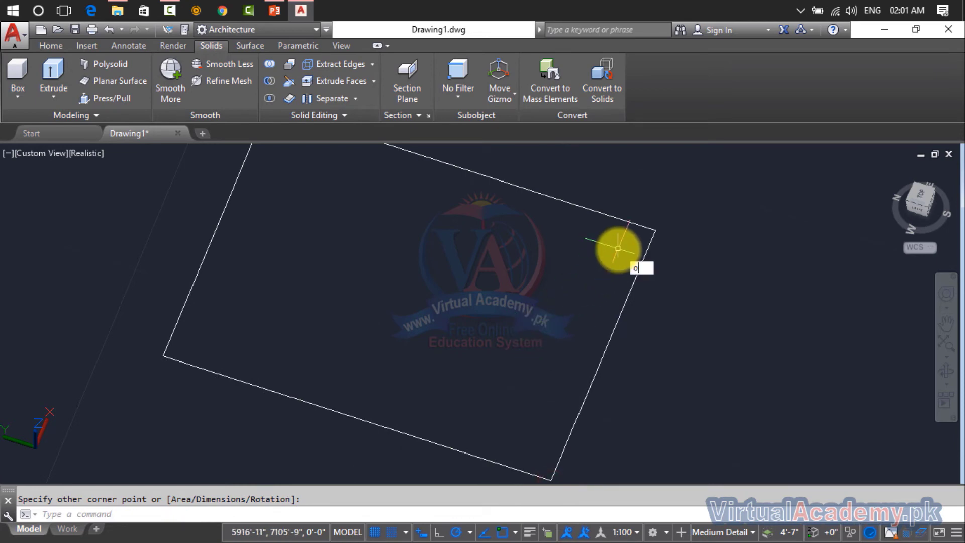
{"action": "key", "text": "Return"}
{"action": "key", "text": "Return"}
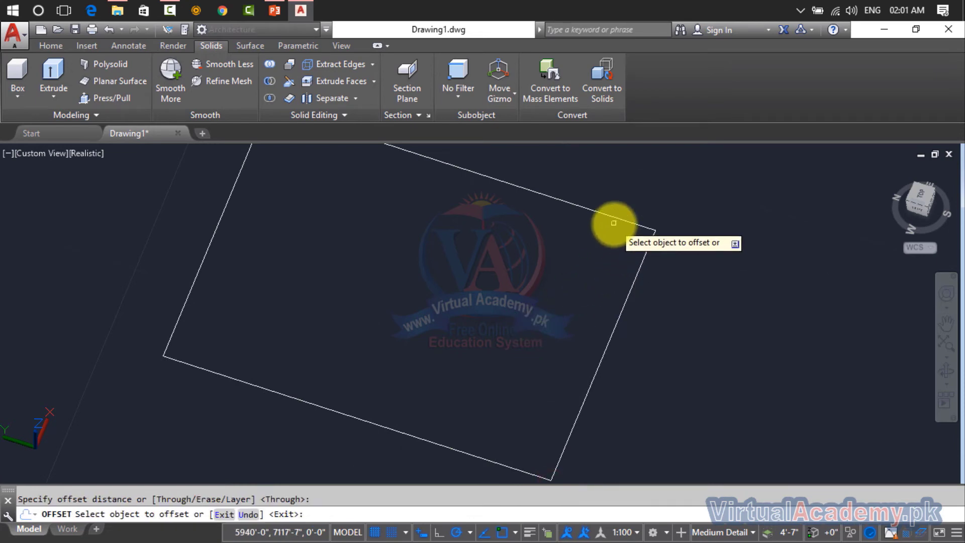
{"action": "left_click", "coordinate": [614, 219]}
{"action": "left_click", "coordinate": [609, 236]}
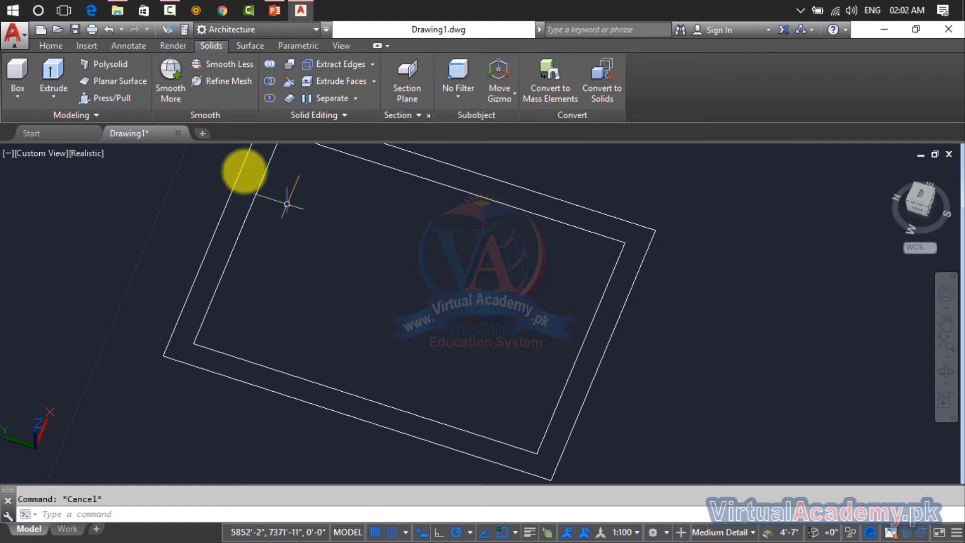
Press/pull the strip between the nested rectangles up into a hollow open-topped box
{"action": "left_click", "coordinate": [105, 98]}
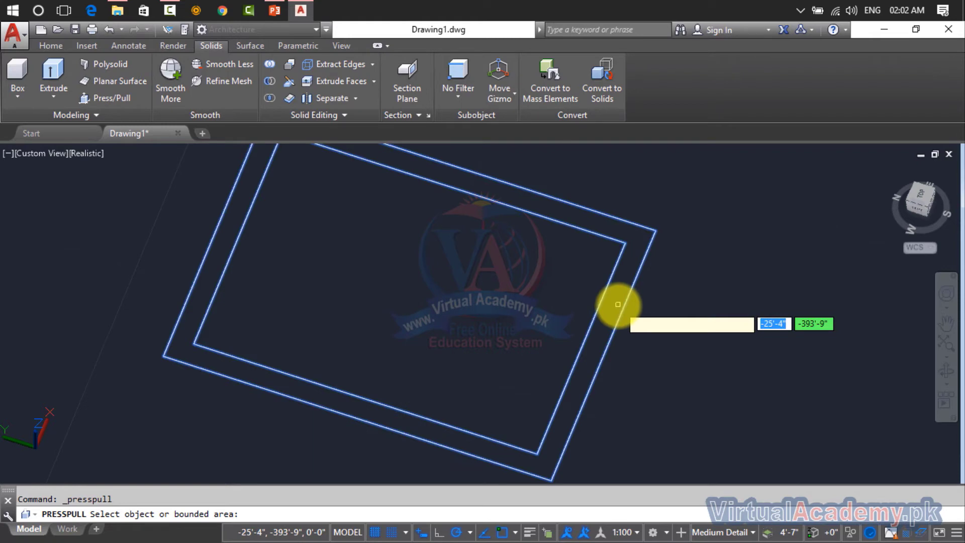
{"action": "left_click", "coordinate": [618, 304]}
{"action": "scroll", "coordinate": [632, 244], "scroll_direction": "down", "scroll_amount": 5}
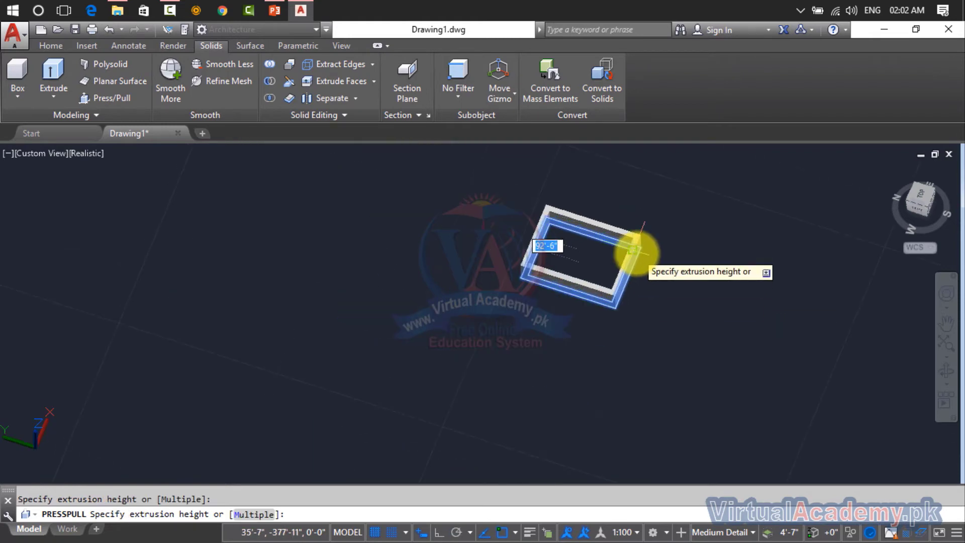
{"action": "middle_click_drag", "start_coordinate": [631, 244], "coordinate": [584, 311]}
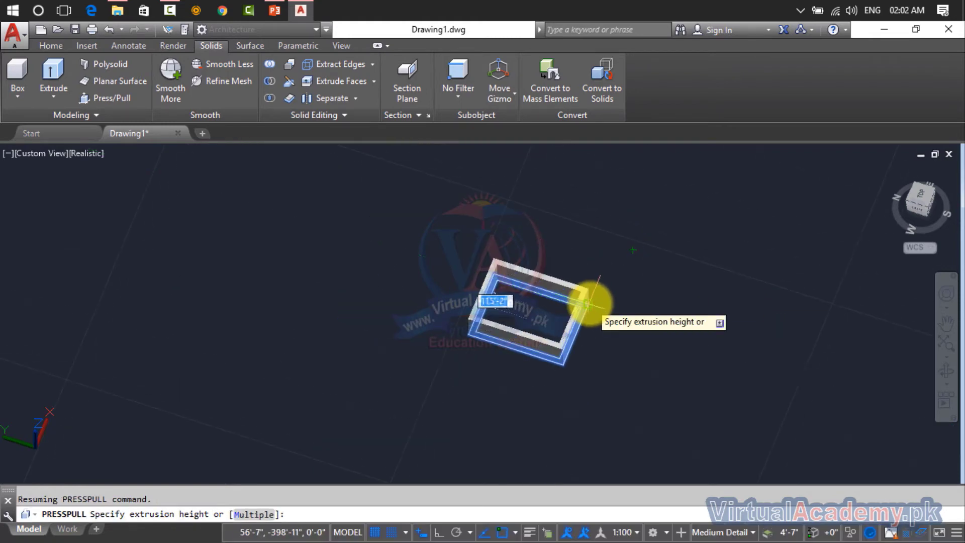
{"action": "scroll", "coordinate": [587, 304], "scroll_direction": "up", "scroll_amount": 5}
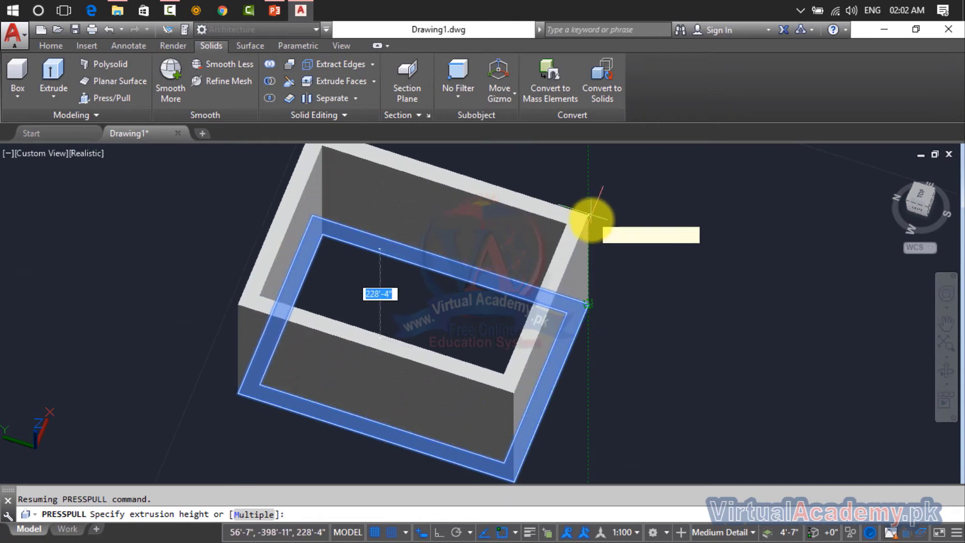
{"action": "left_click", "coordinate": [589, 223]}
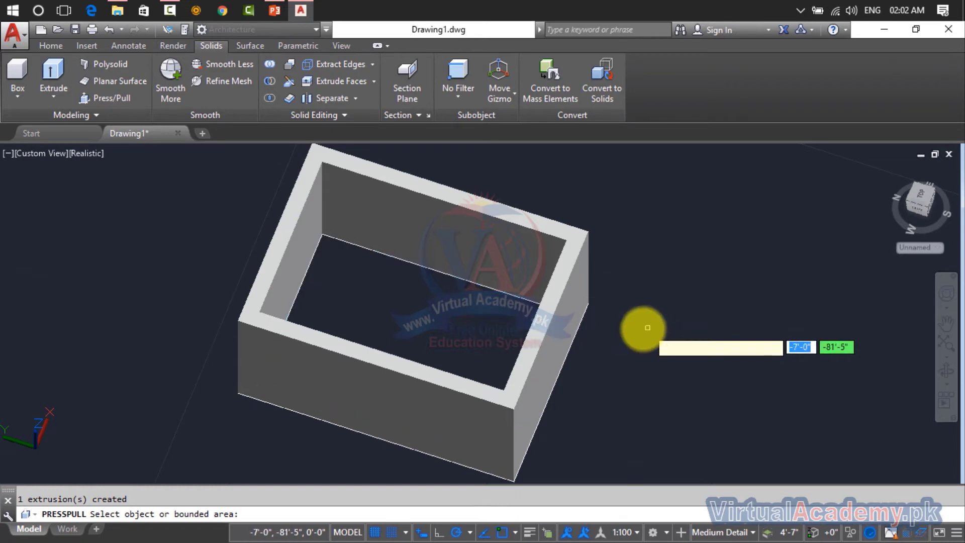
Press/pull the box's inner opening up into a taller block
{"action": "left_click", "coordinate": [480, 328]}
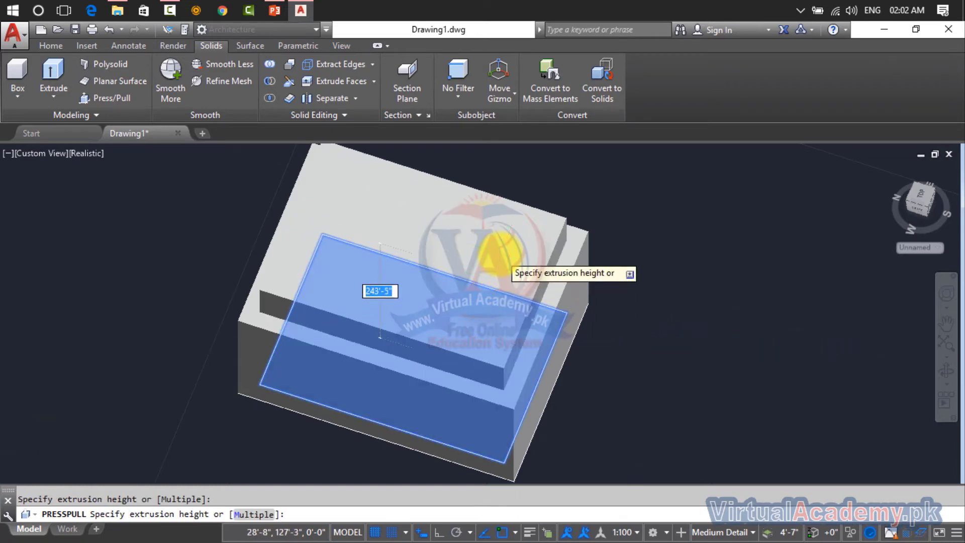
{"action": "scroll", "coordinate": [508, 261], "scroll_direction": "down", "scroll_amount": 5}
{"action": "middle_click_drag", "start_coordinate": [509, 261], "coordinate": [522, 278]}
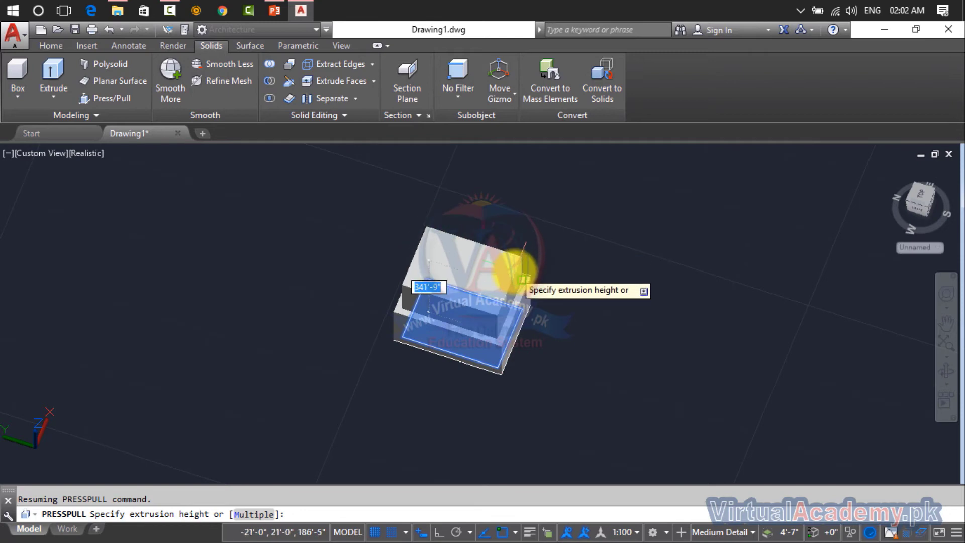
{"action": "left_click", "coordinate": [518, 259]}
{"action": "scroll", "coordinate": [555, 285], "scroll_direction": "up", "scroll_amount": 5}
{"action": "scroll", "coordinate": [555, 285], "scroll_direction": "up", "scroll_amount": 3}
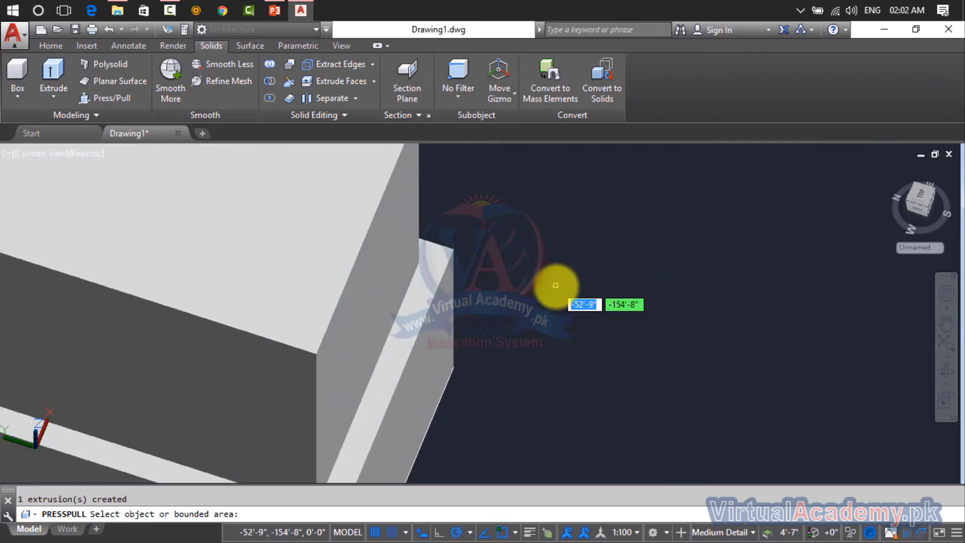
{"action": "scroll", "coordinate": [556, 285], "scroll_direction": "down", "scroll_amount": 6}
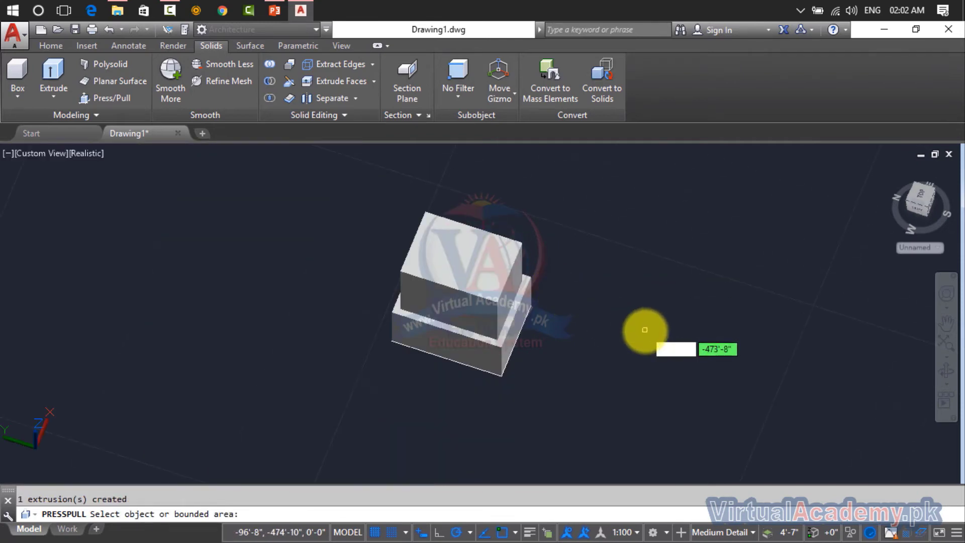
{"action": "scroll", "coordinate": [409, 364], "scroll_direction": "up", "scroll_amount": 3}
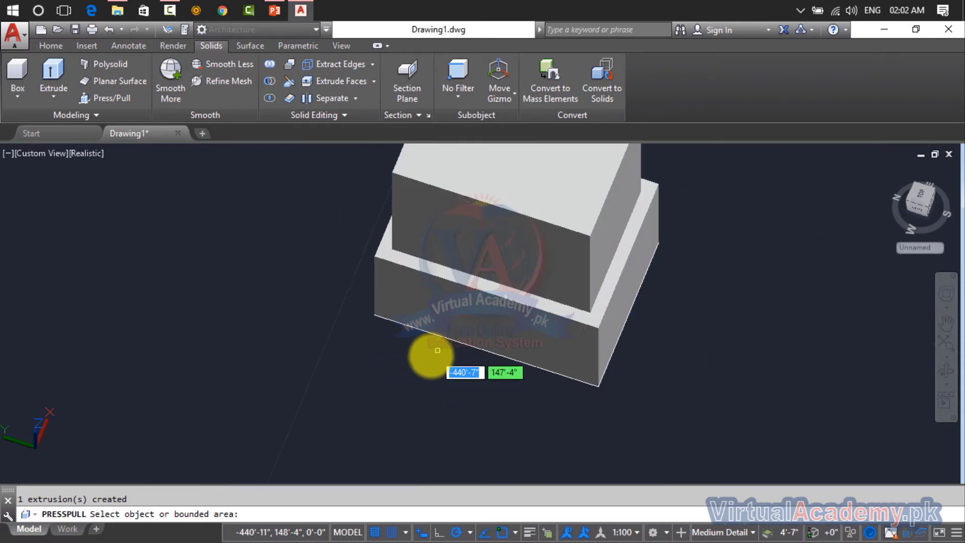
Pull the base's front and right faces outward, then begin pulling the tall block's front face
{"action": "left_click", "coordinate": [465, 328]}
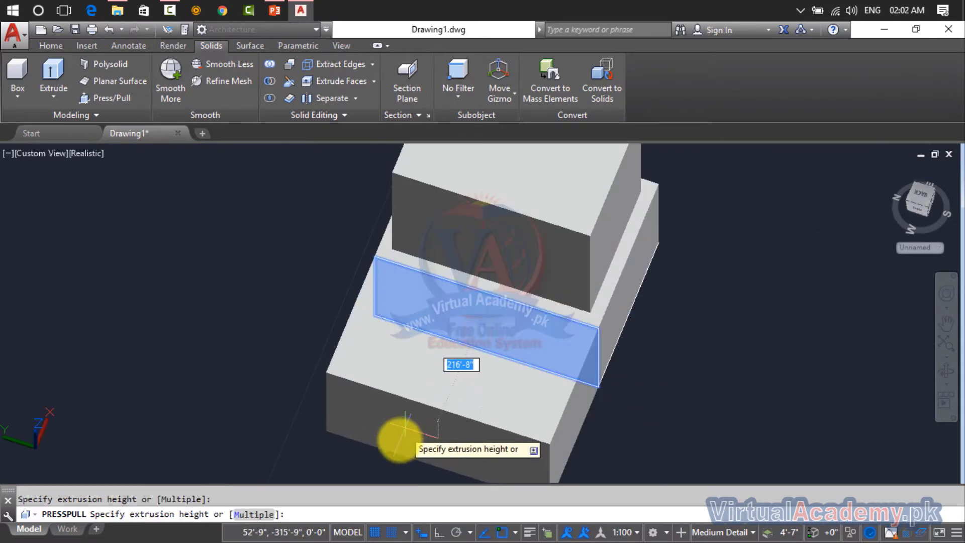
{"action": "left_click", "coordinate": [410, 432]}
{"action": "left_click", "coordinate": [601, 340]}
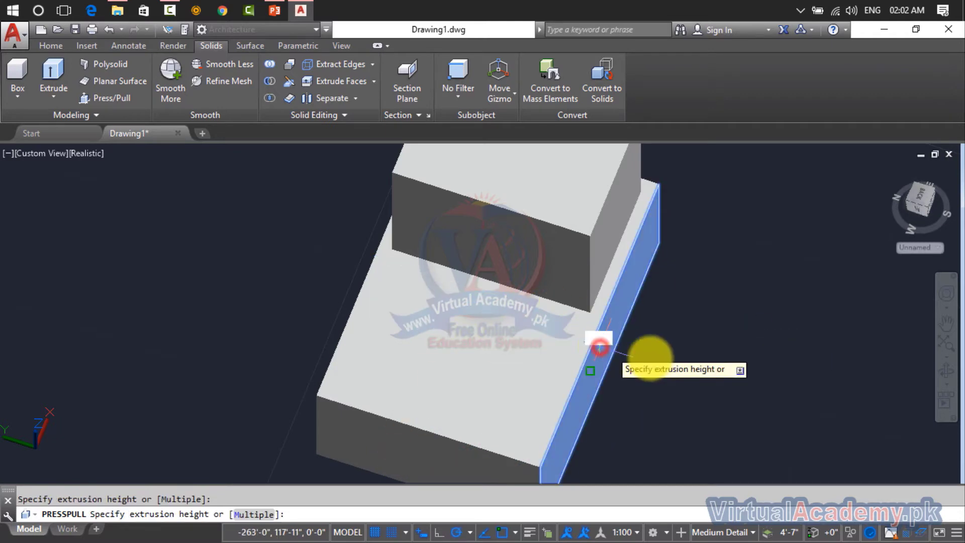
{"action": "left_click", "coordinate": [738, 372]}
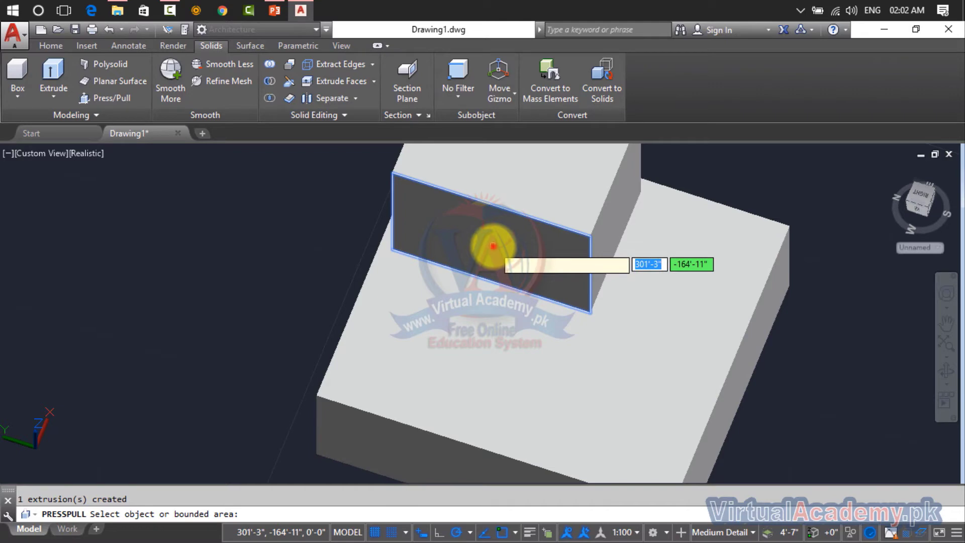
{"action": "left_click", "coordinate": [493, 246]}
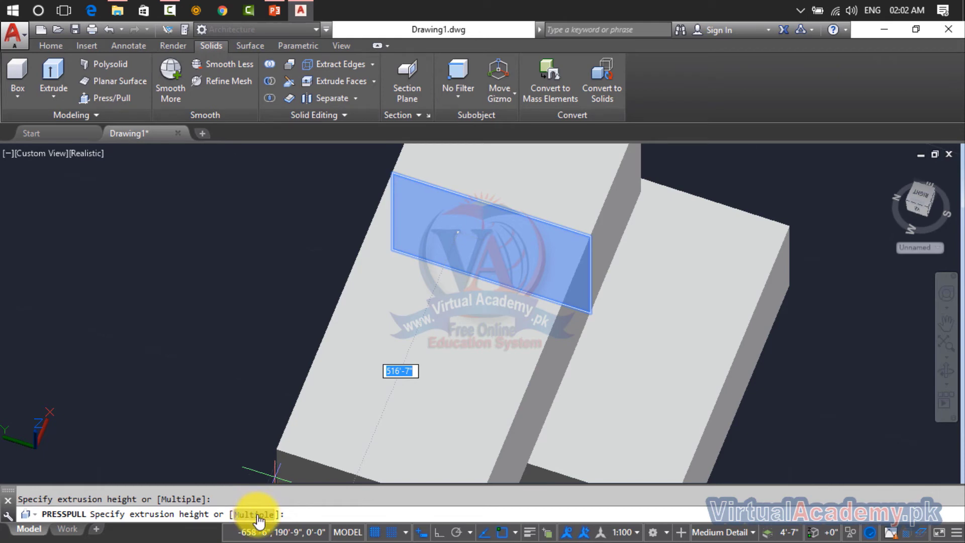
Extrude the block's right side and top faces together in one press/pull, then select the slab
{"action": "left_click", "coordinate": [257, 515]}
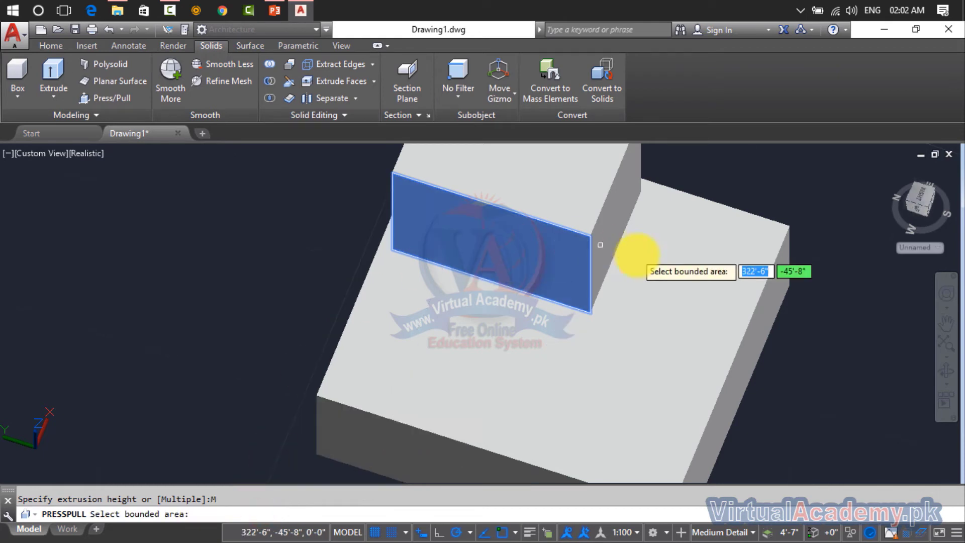
{"action": "left_click", "coordinate": [610, 240]}
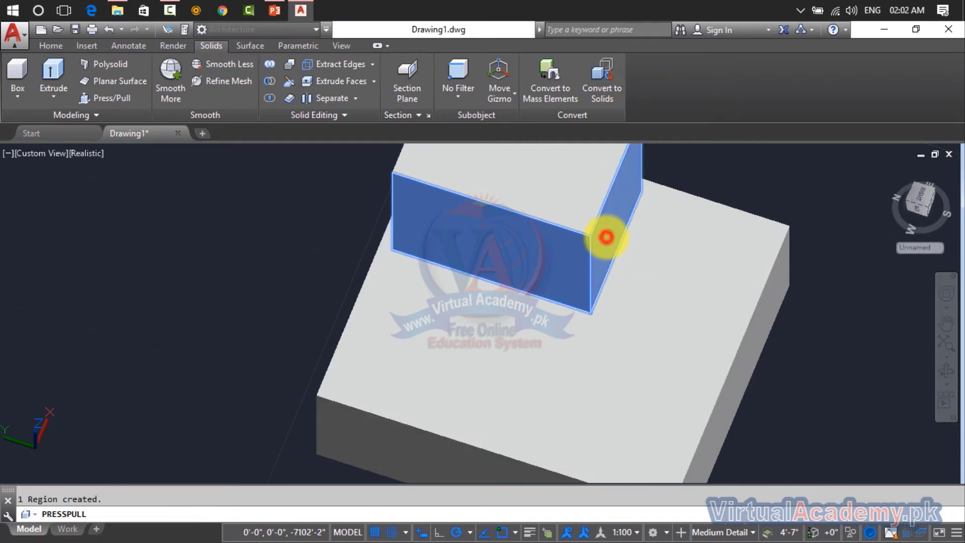
{"action": "left_click", "coordinate": [537, 201]}
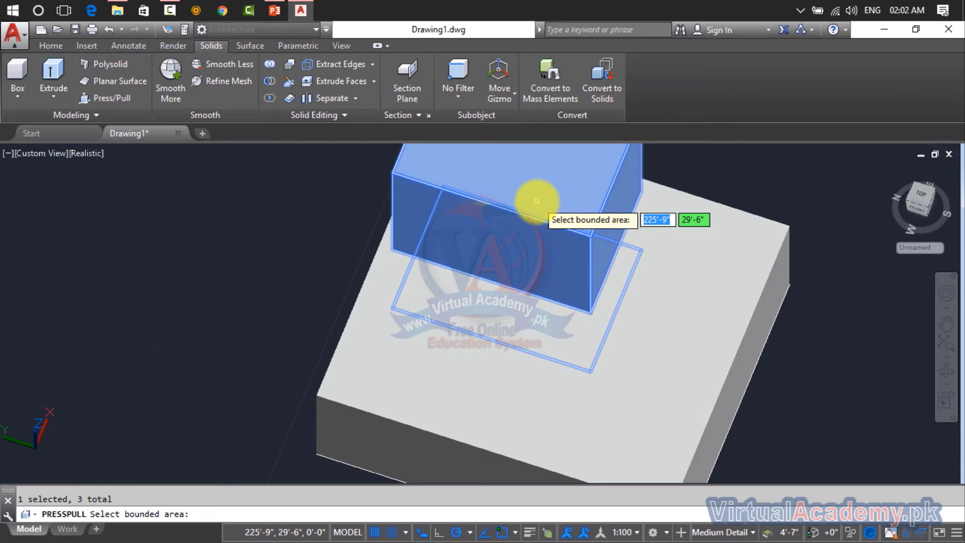
{"action": "key", "text": "Return"}
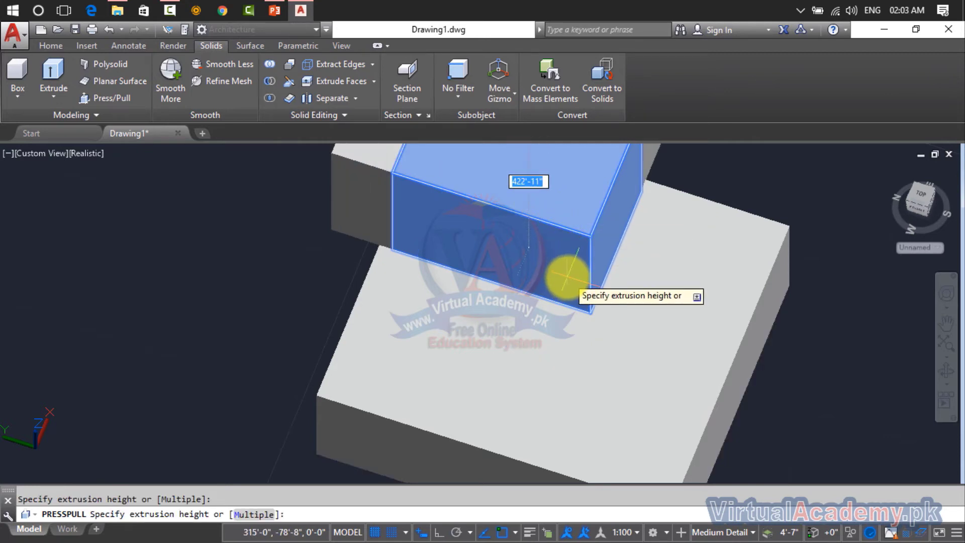
{"action": "scroll", "coordinate": [566, 276], "scroll_direction": "down", "scroll_amount": 3}
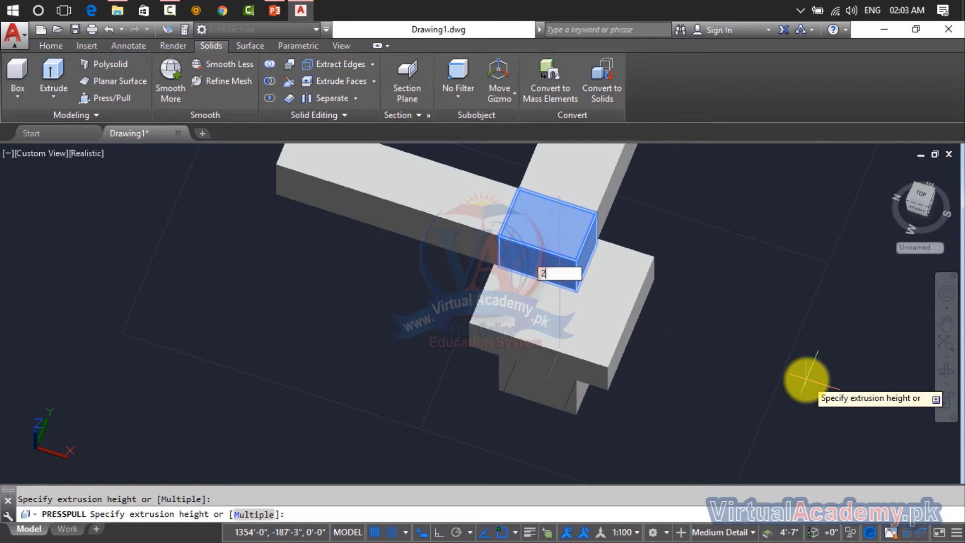
{"action": "type", "text": "00"}
{"action": "key", "text": "Return"}
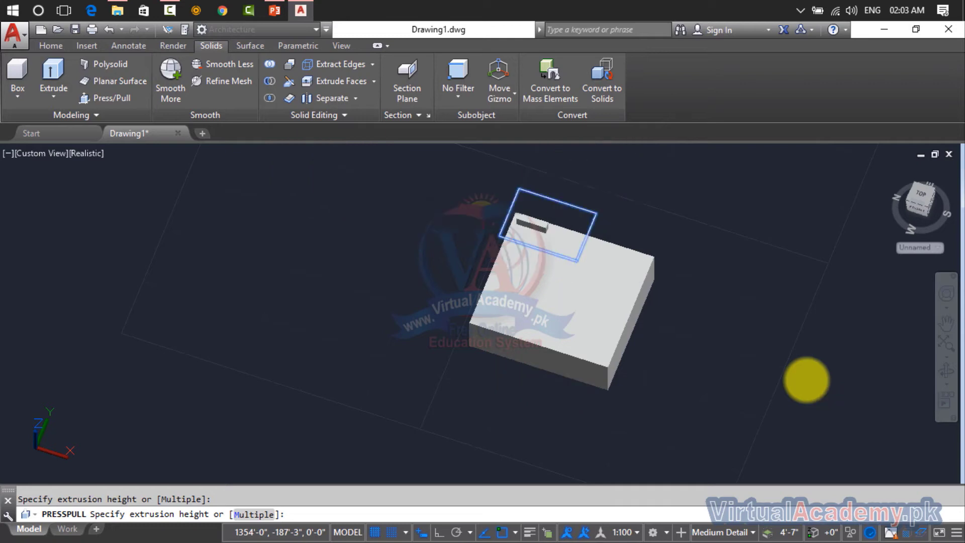
{"action": "scroll", "coordinate": [529, 245], "scroll_direction": "up", "scroll_amount": 5}
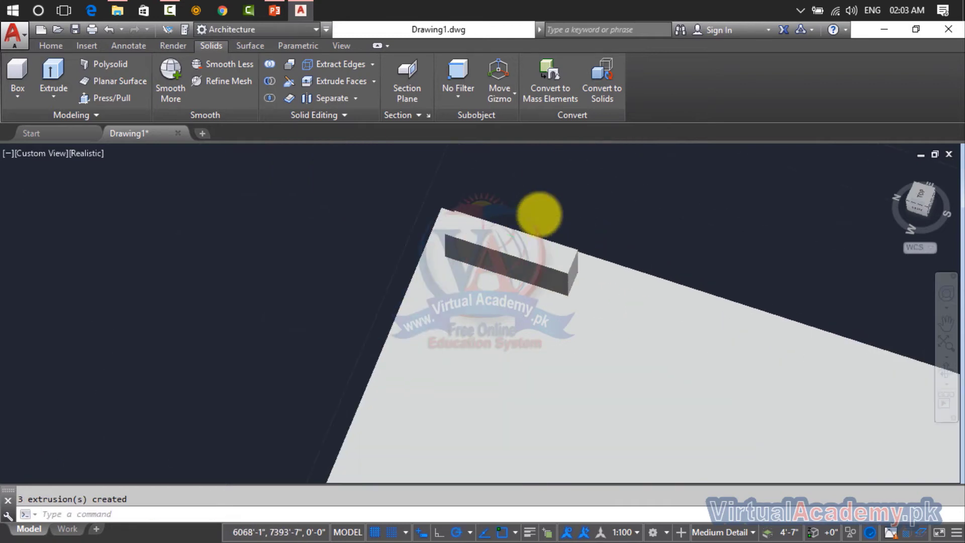
{"action": "left_click", "coordinate": [527, 259]}
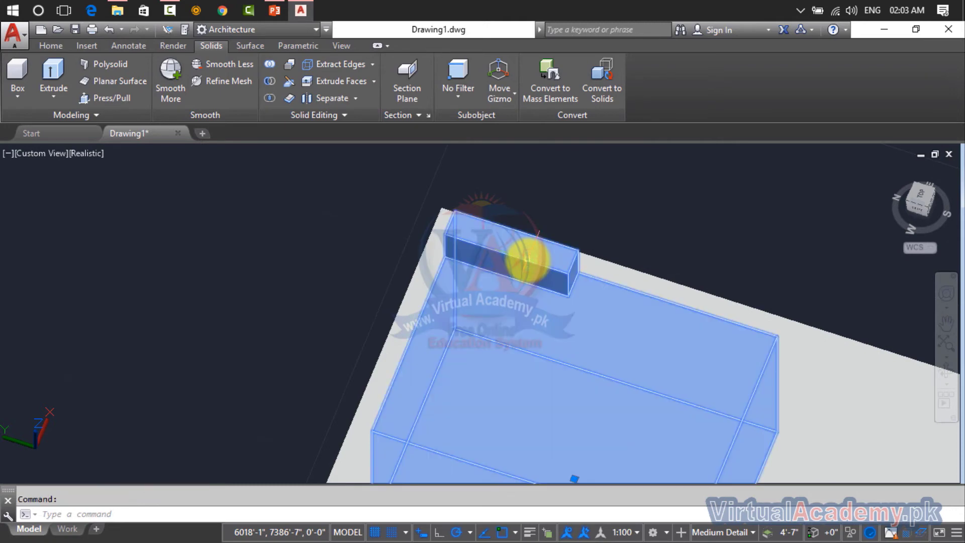
Undo the last press/pull on the slab
{"action": "key", "text": "ctrl+z"}
{"action": "key", "text": "ctrl+z"}
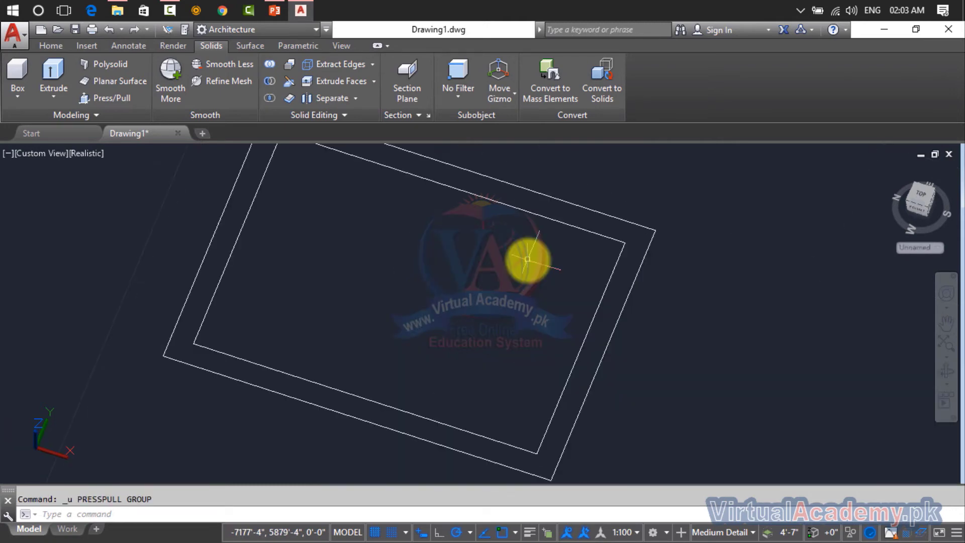
{"action": "scroll", "coordinate": [538, 275], "scroll_direction": "down", "scroll_amount": 4}
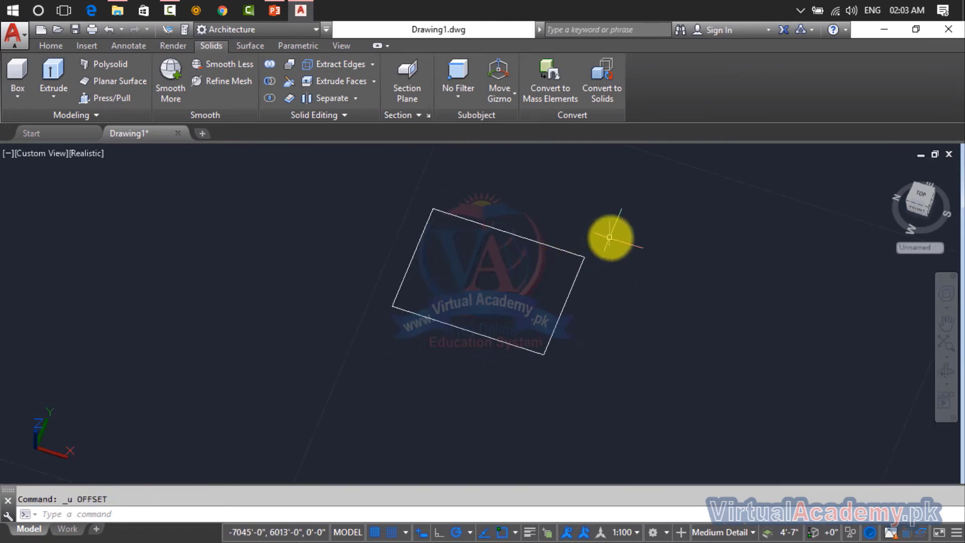
{"action": "scroll", "coordinate": [502, 267], "scroll_direction": "up", "scroll_amount": 3}
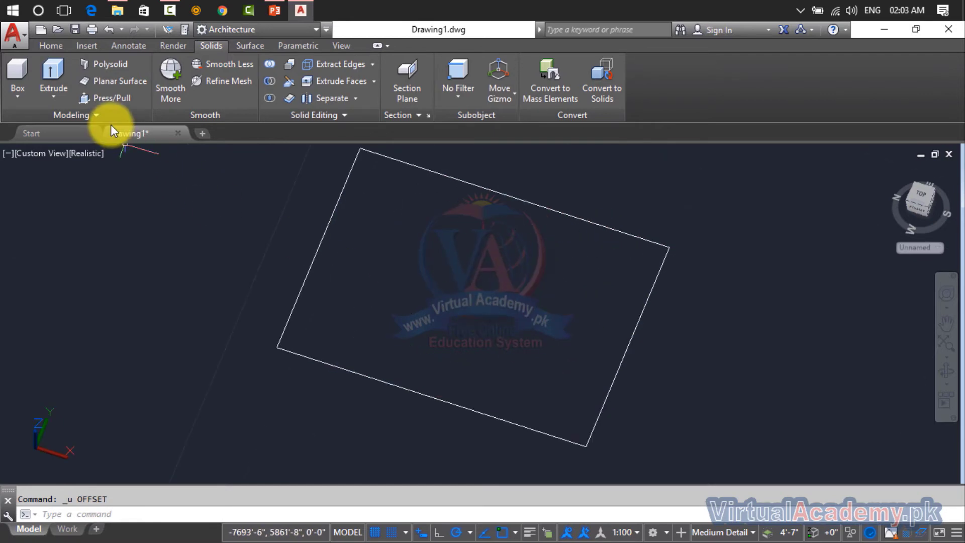
Press/pull the remaining rectangle up into a single tall solid box
{"action": "left_click", "coordinate": [103, 99]}
{"action": "left_click", "coordinate": [478, 249]}
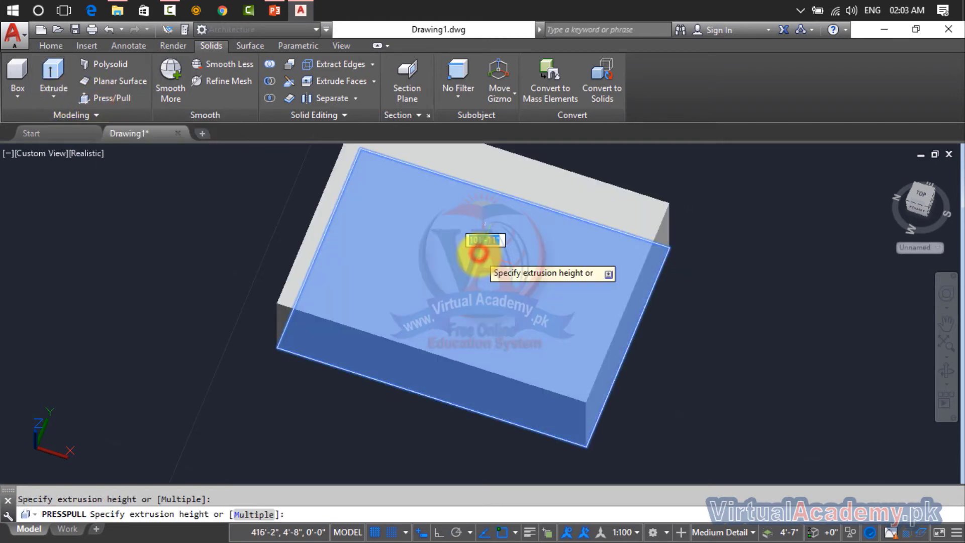
{"action": "scroll", "coordinate": [479, 254], "scroll_direction": "down", "scroll_amount": 5}
{"action": "scroll", "coordinate": [453, 274], "scroll_direction": "up", "scroll_amount": 1}
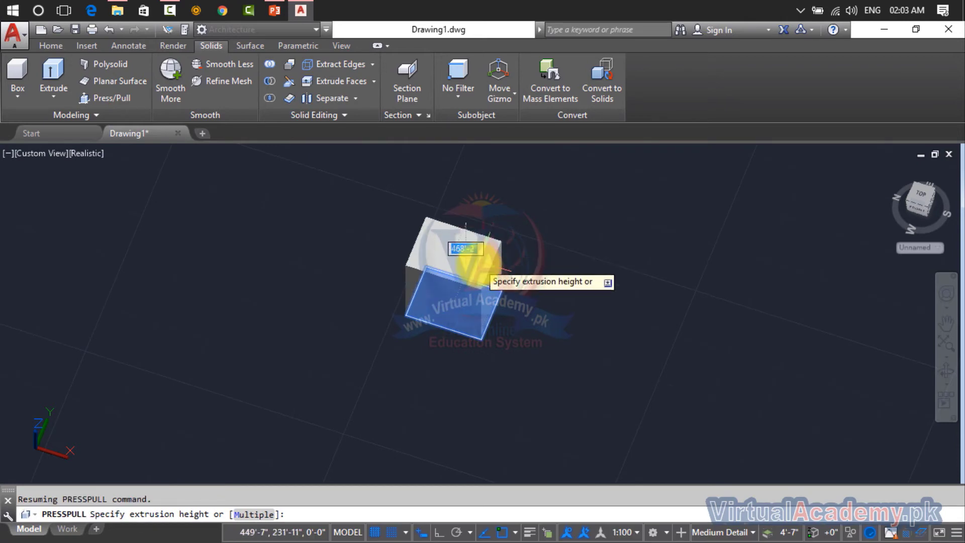
{"action": "left_click", "coordinate": [470, 240]}
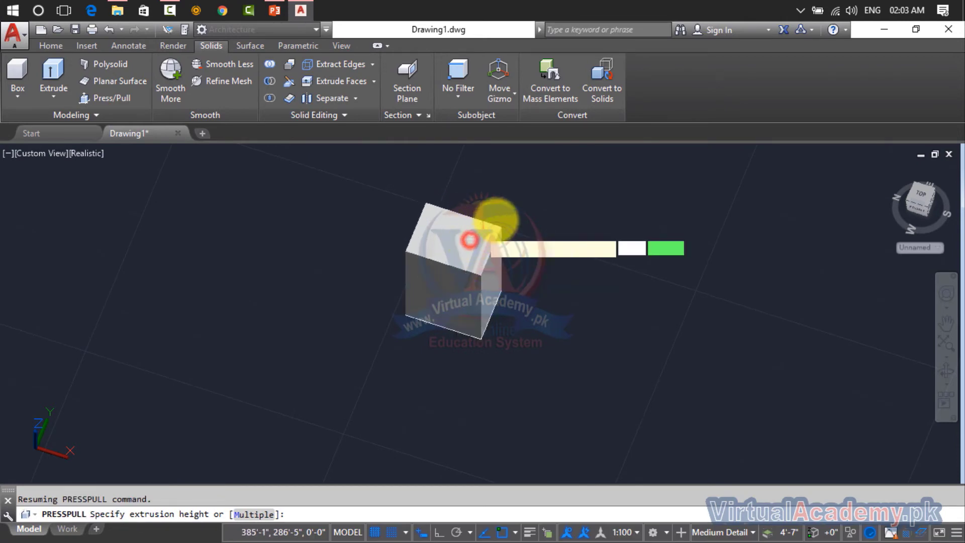
{"action": "scroll", "coordinate": [431, 234], "scroll_direction": "up", "scroll_amount": 5}
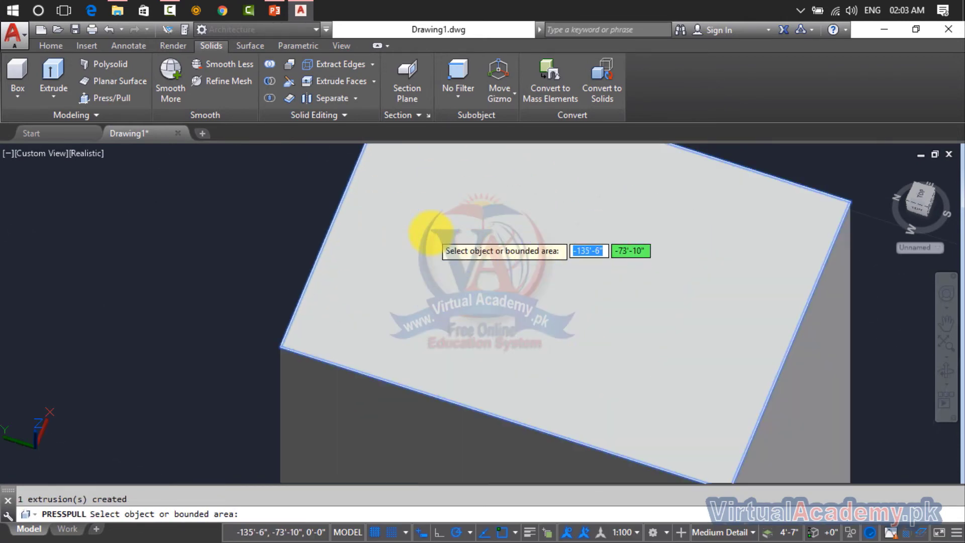
{"action": "scroll", "coordinate": [509, 237], "scroll_direction": "down", "scroll_amount": 5}
{"action": "key", "text": "Escape"}
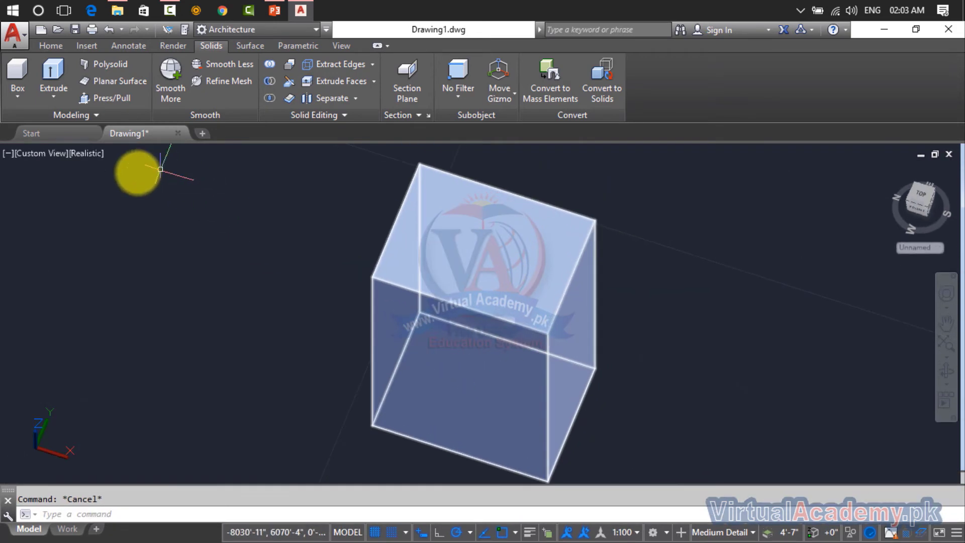
{"action": "left_click", "coordinate": [89, 153]}
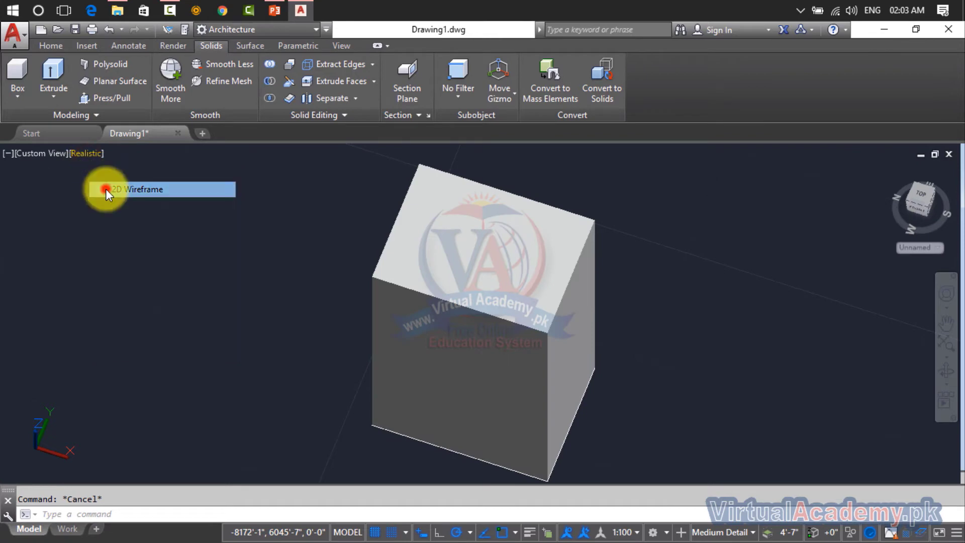
Switch the viewport to 2D Wireframe and pan the box up into view
{"action": "left_click", "coordinate": [106, 188]}
{"action": "scroll", "coordinate": [440, 424], "scroll_direction": "up", "scroll_amount": 4}
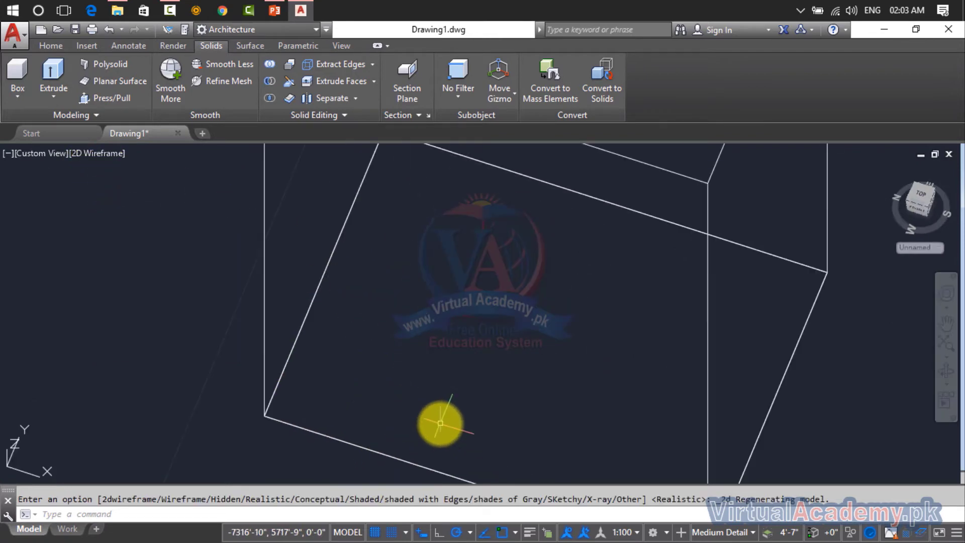
{"action": "type", "text": "c"}
{"action": "key", "text": "Return"}
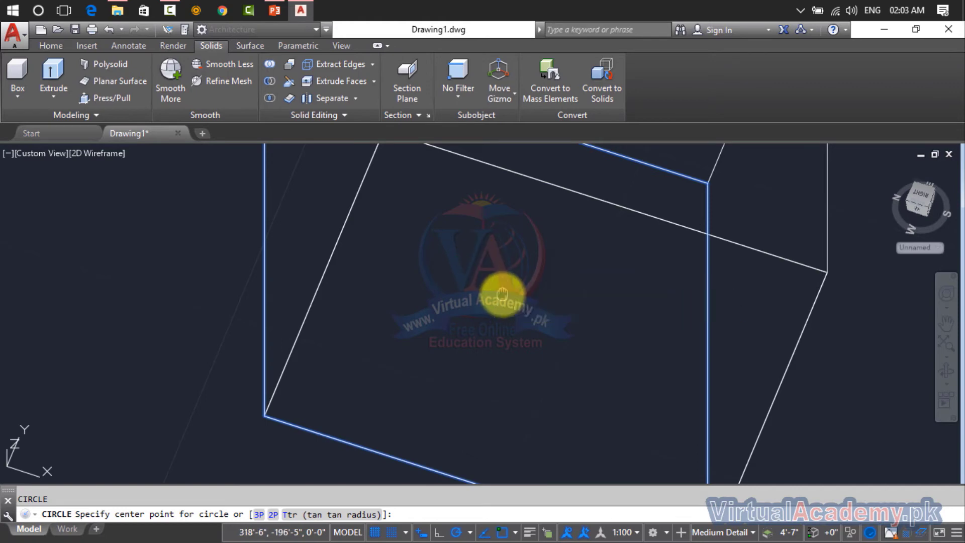
{"action": "middle_click_drag", "start_coordinate": [495, 272], "coordinate": [498, 218]}
{"action": "key", "text": "Escape"}
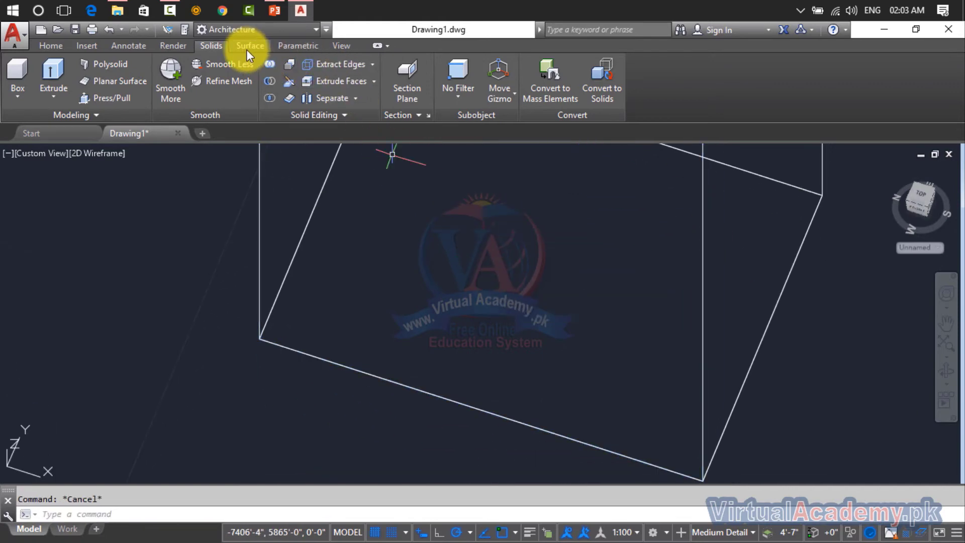
Reset the UCS to World from the View tab, cancelling a trial circle
{"action": "left_click", "coordinate": [330, 47]}
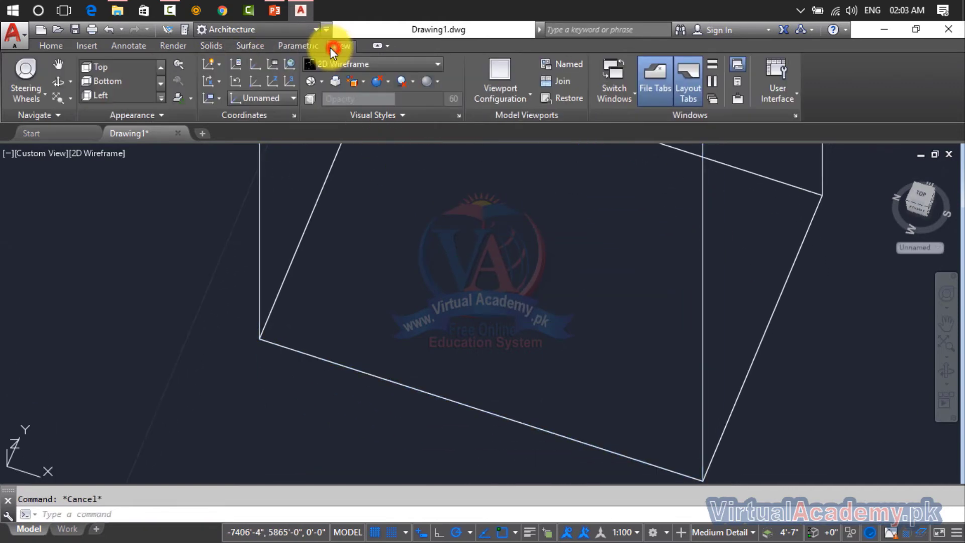
{"action": "left_click", "coordinate": [262, 100]}
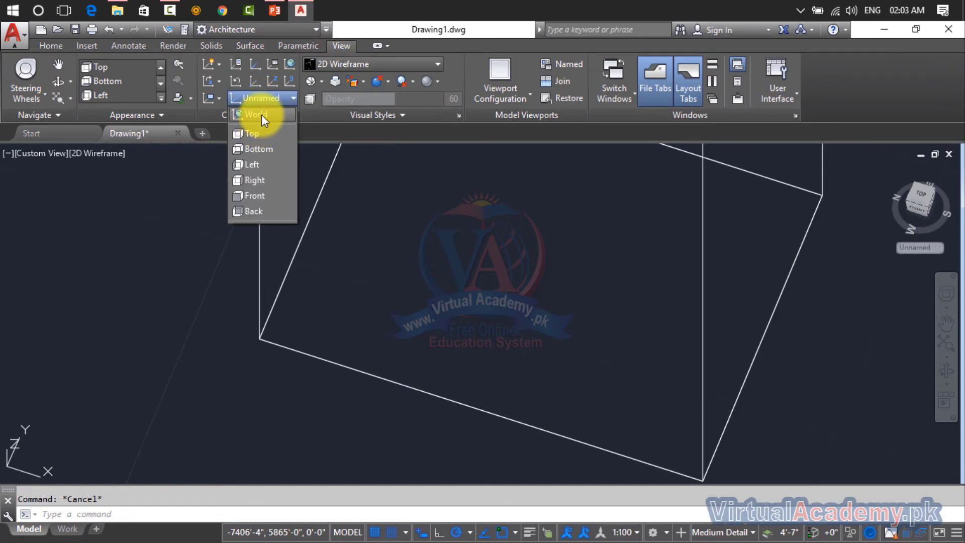
{"action": "left_click", "coordinate": [261, 115]}
{"action": "type", "text": "c"}
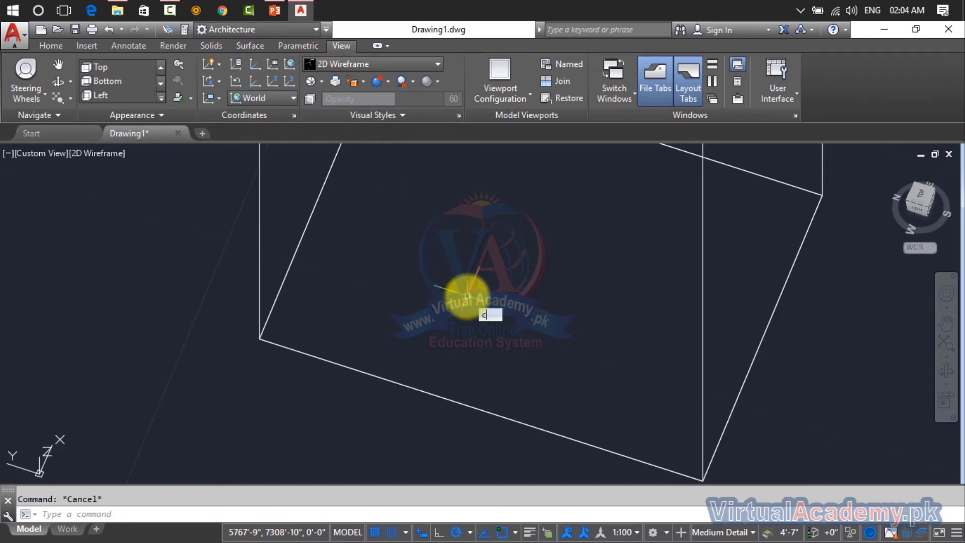
{"action": "key", "text": "Return"}
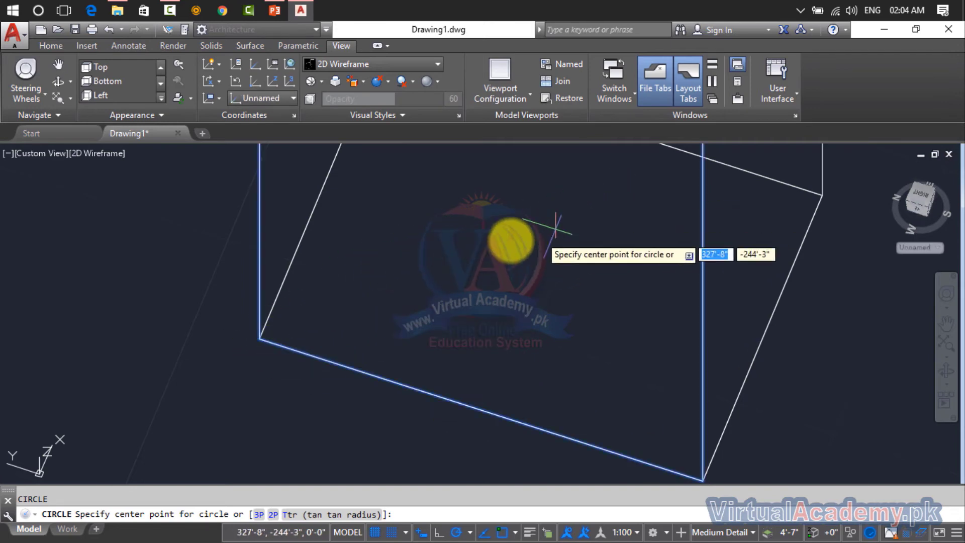
{"action": "left_click", "coordinate": [489, 219]}
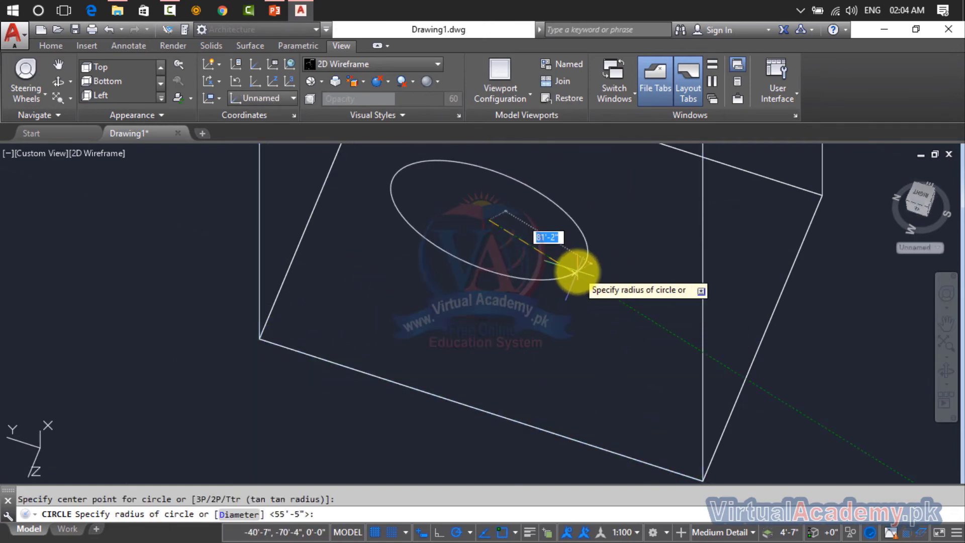
{"action": "key", "text": "Escape"}
{"action": "scroll", "coordinate": [551, 270], "scroll_direction": "down", "scroll_amount": 5}
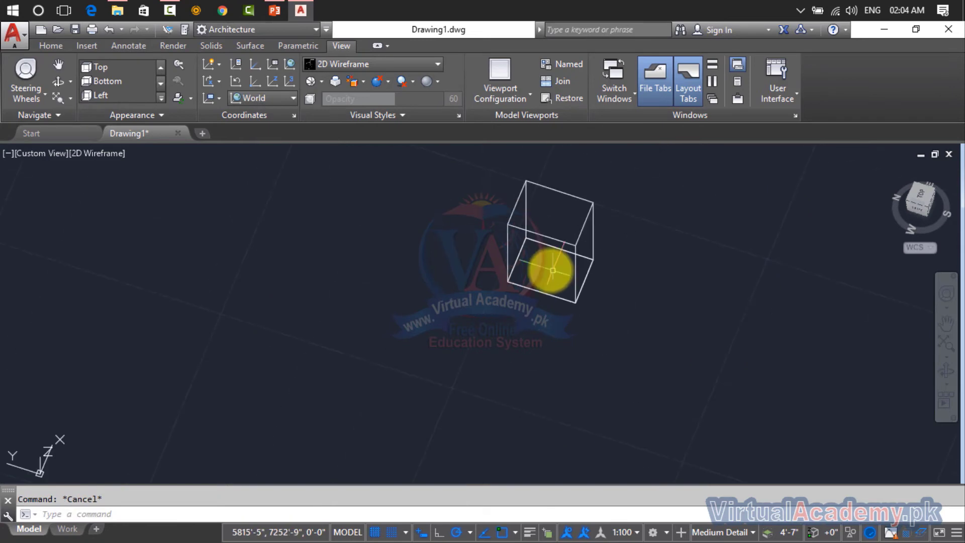
{"action": "scroll", "coordinate": [532, 263], "scroll_direction": "up", "scroll_amount": 3}
Switch to the Top view and draw a circle inside the rectangle
{"action": "left_click", "coordinate": [38, 155]}
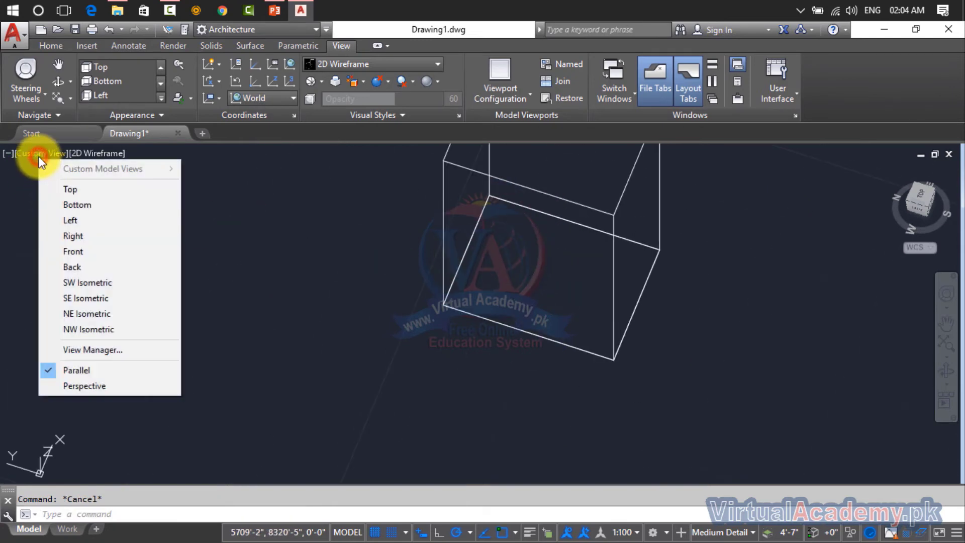
{"action": "left_click", "coordinate": [55, 187]}
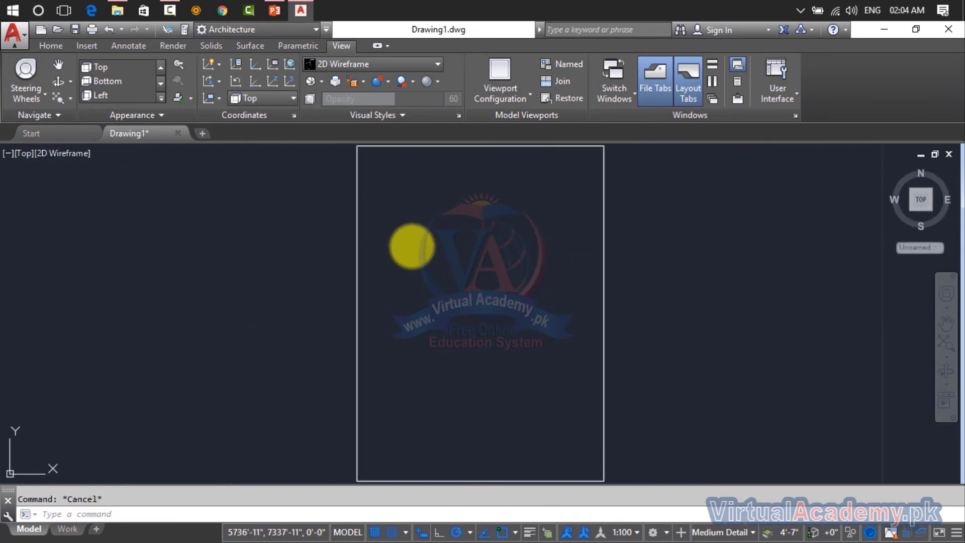
{"action": "type", "text": "c"}
{"action": "key", "text": "Return"}
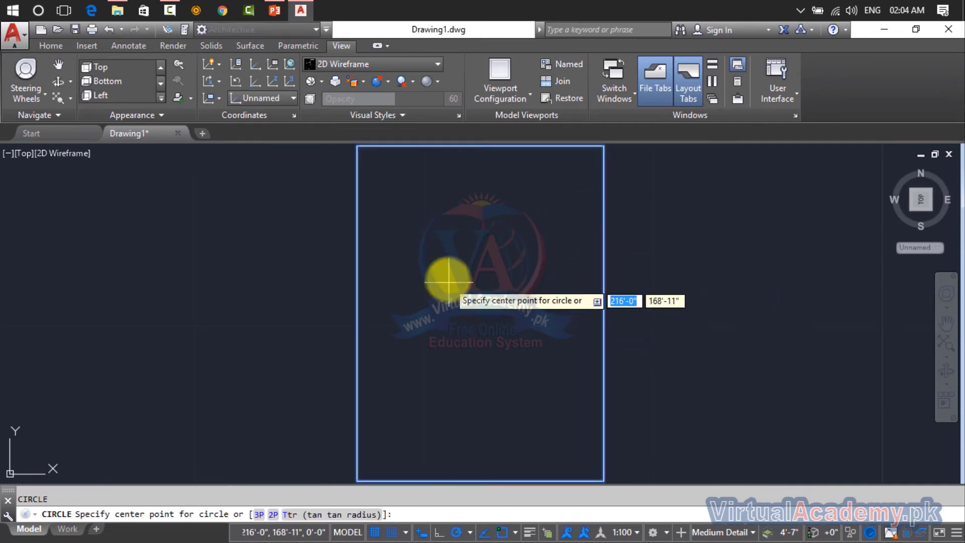
{"action": "left_click", "coordinate": [418, 255]}
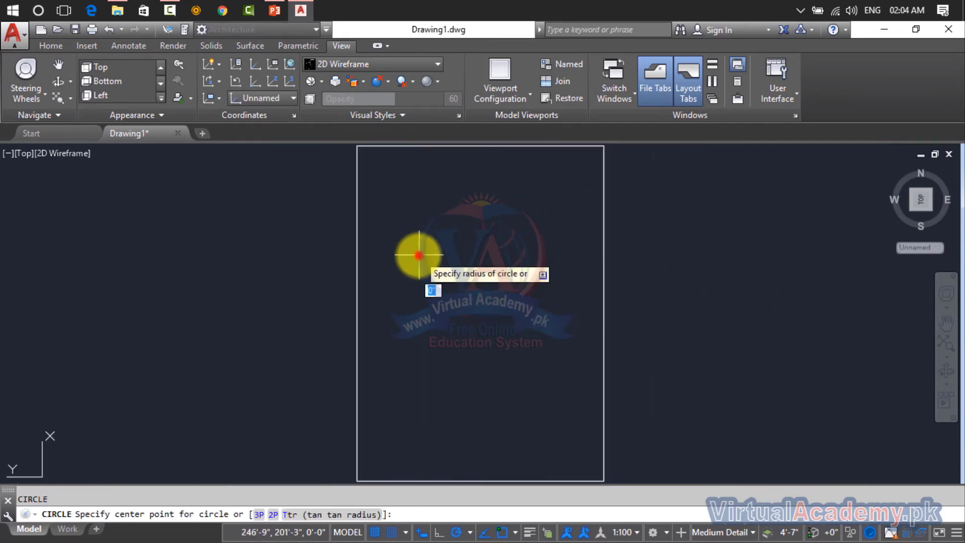
{"action": "left_click", "coordinate": [468, 280]}
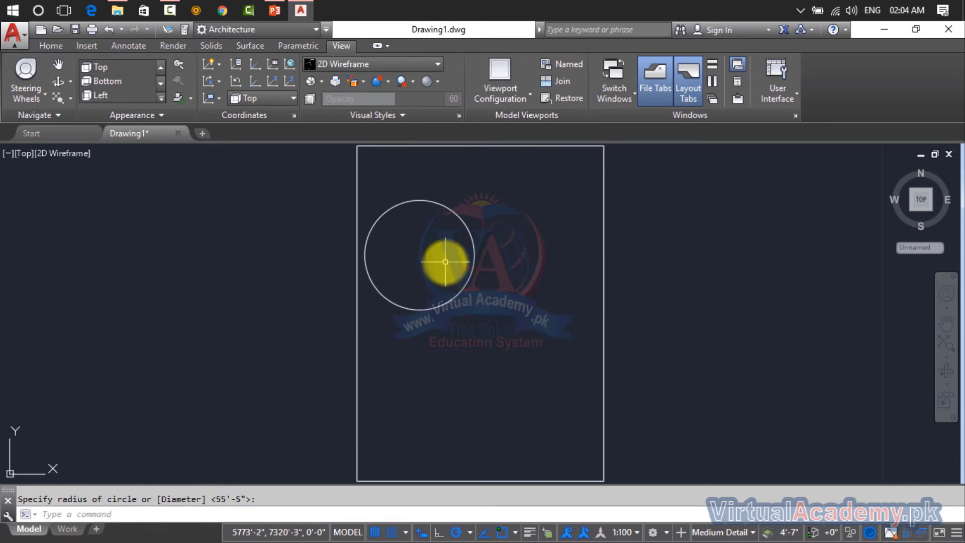
Move the circle toward the centre of the box outline
{"action": "key", "text": "Return"}
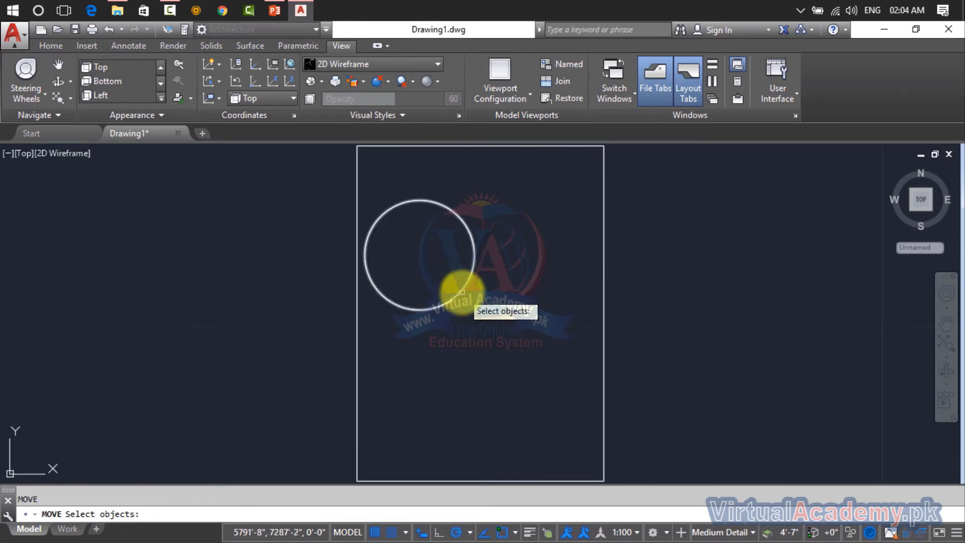
{"action": "key", "text": "Return"}
{"action": "left_click", "coordinate": [420, 255]}
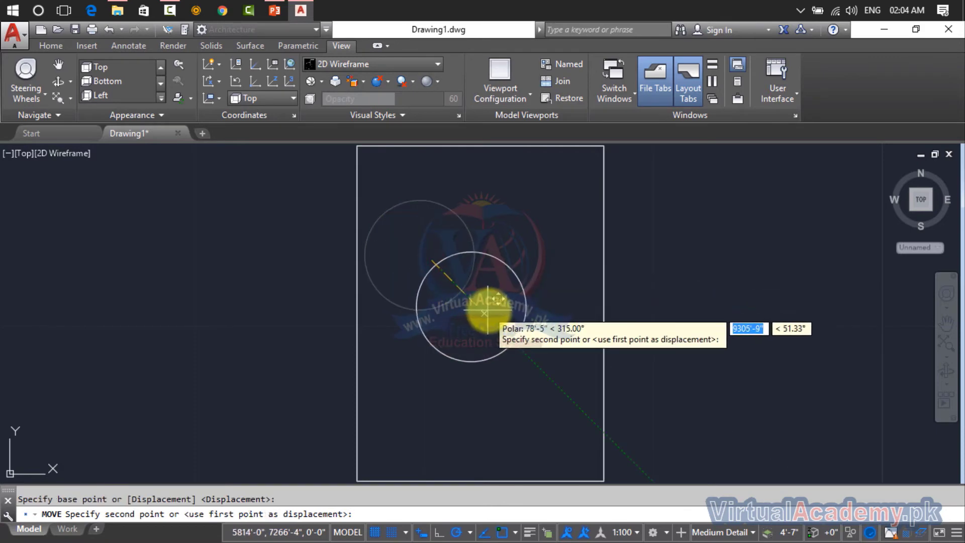
{"action": "key", "text": "Escape"}
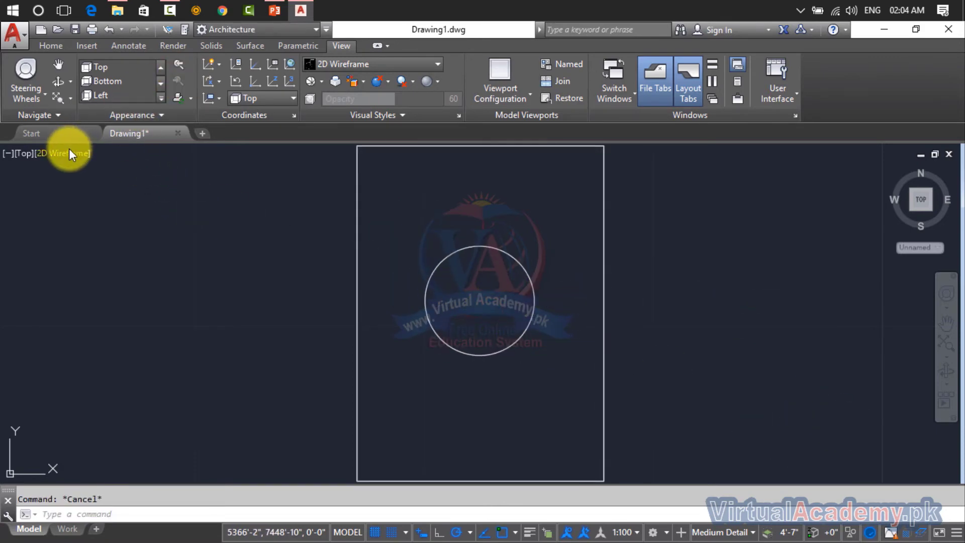
{"action": "left_click", "coordinate": [17, 152]}
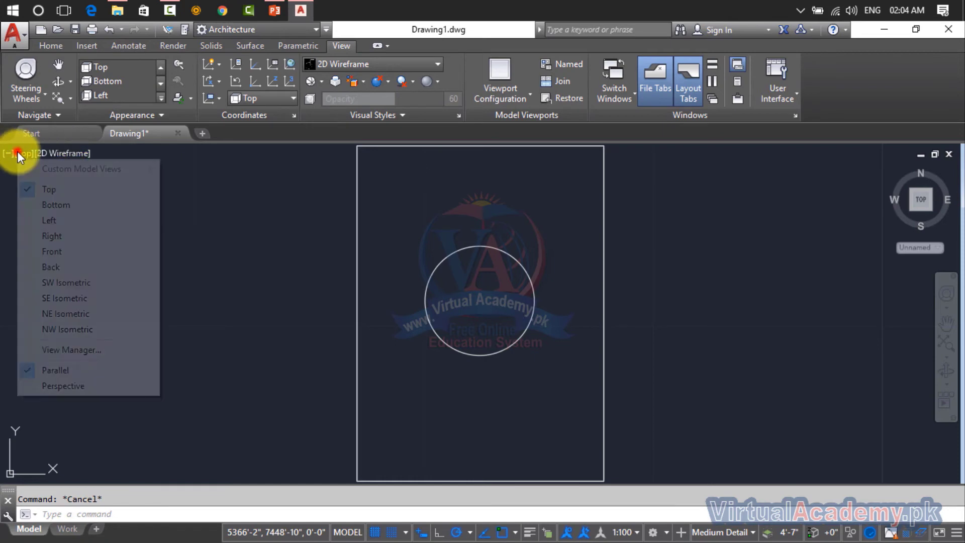
{"action": "left_click", "coordinate": [75, 281]}
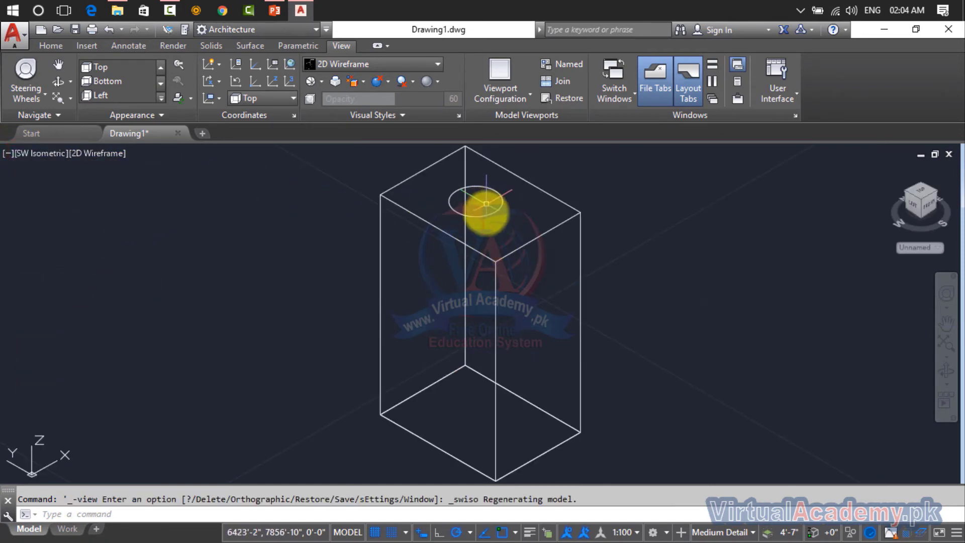
{"action": "left_click", "coordinate": [117, 153]}
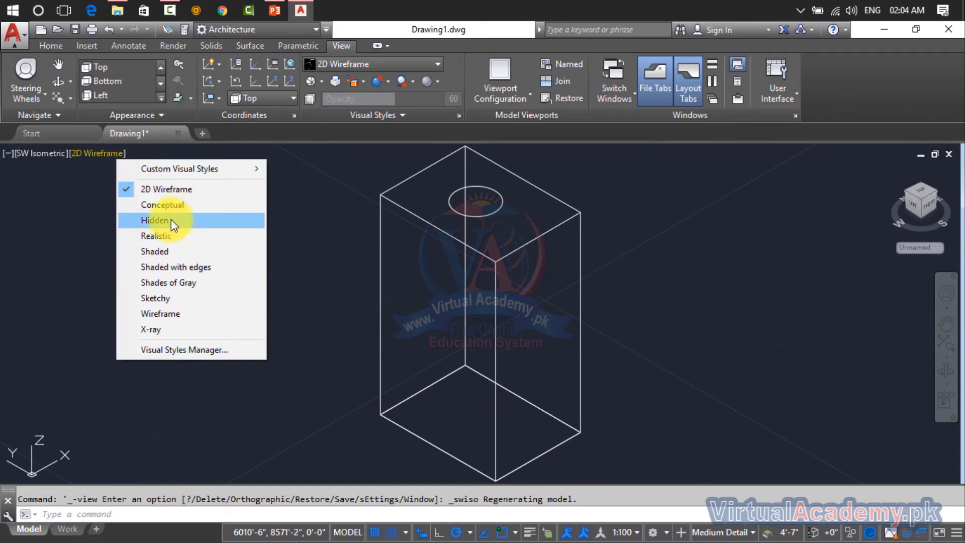
{"action": "left_click", "coordinate": [168, 236]}
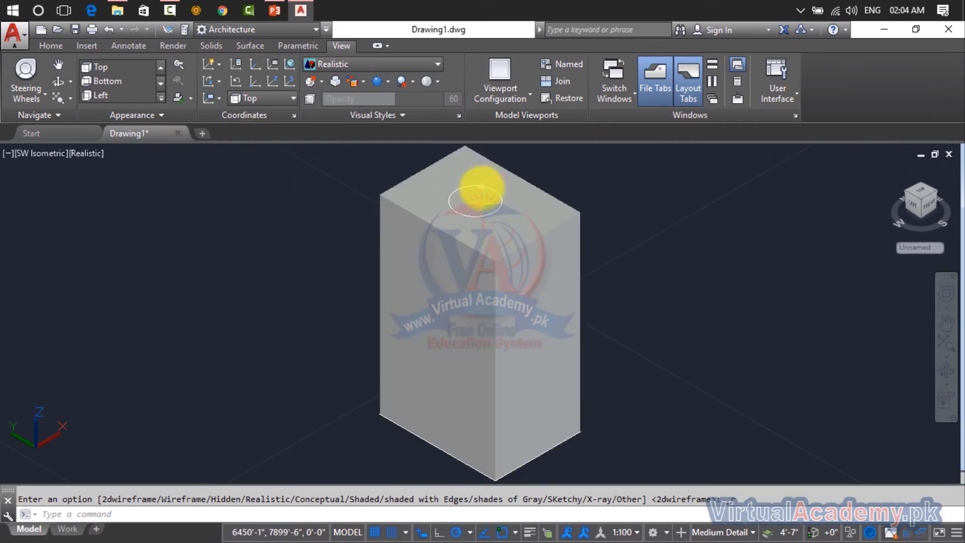
{"action": "left_click", "coordinate": [206, 46]}
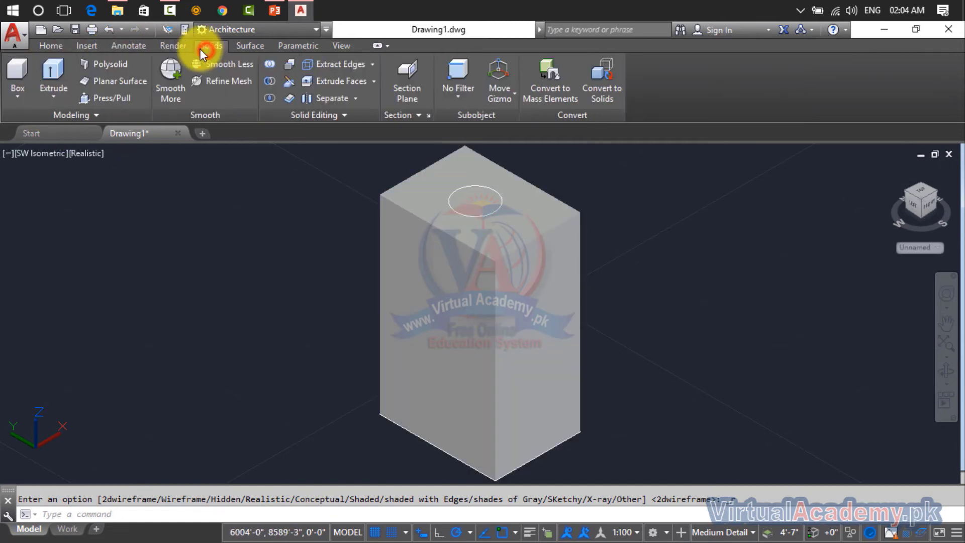
{"action": "left_click", "coordinate": [109, 98]}
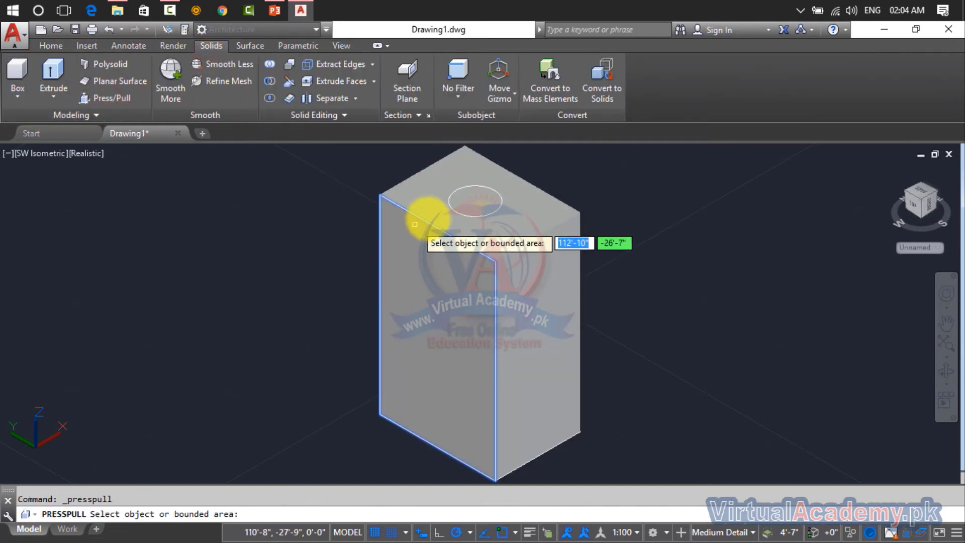
{"action": "left_click", "coordinate": [483, 202]}
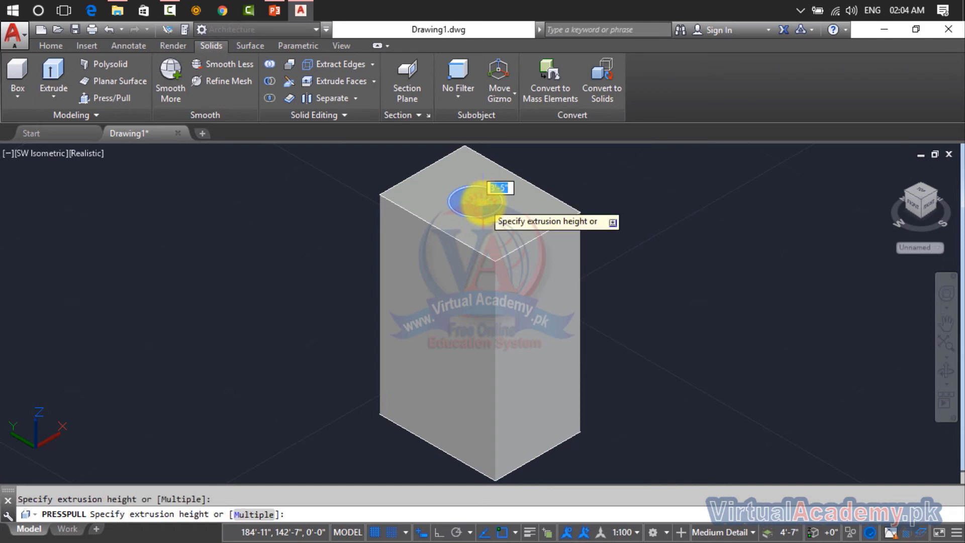
{"action": "middle_click_drag", "start_coordinate": [485, 201], "coordinate": [452, 255], "text": "shift"}
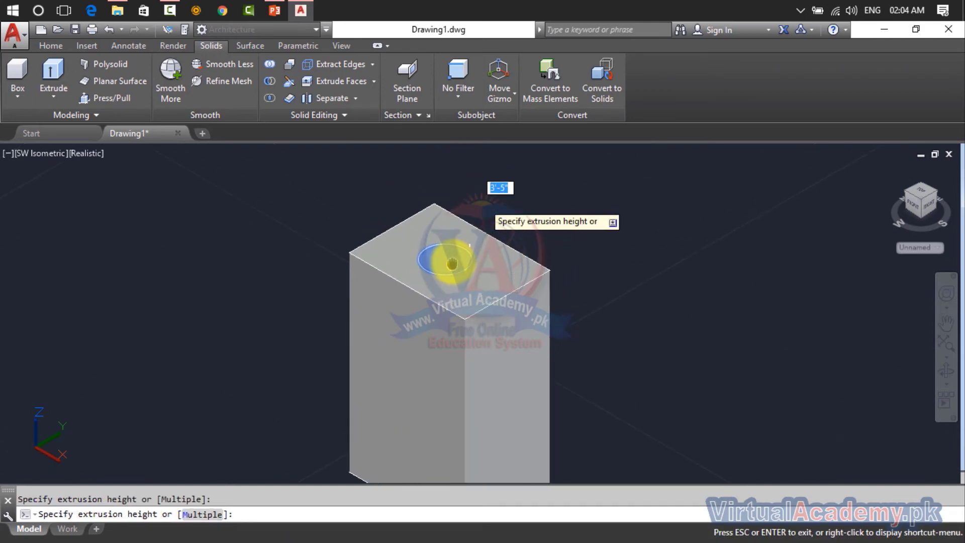
{"action": "left_click", "coordinate": [473, 156]}
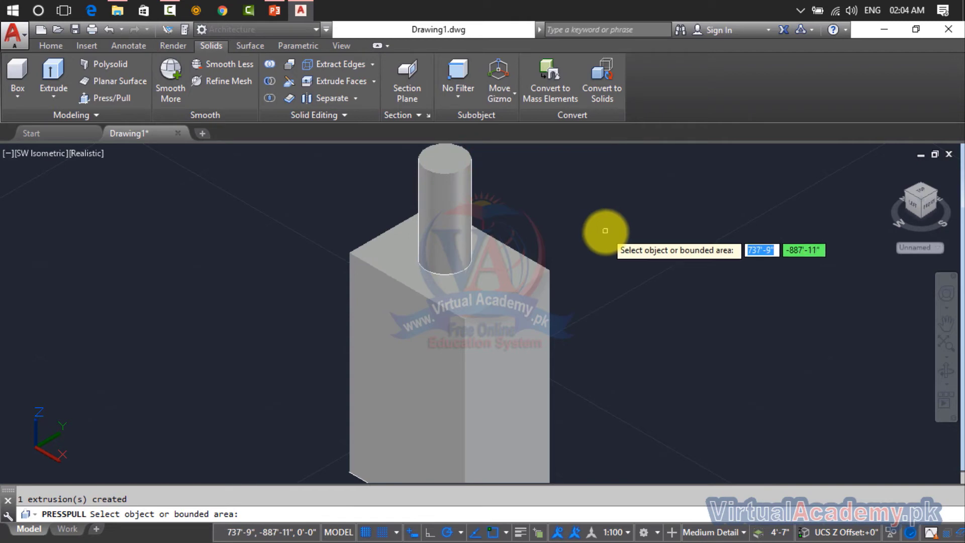
{"action": "left_click", "coordinate": [605, 231]}
{"action": "key", "text": "Escape"}
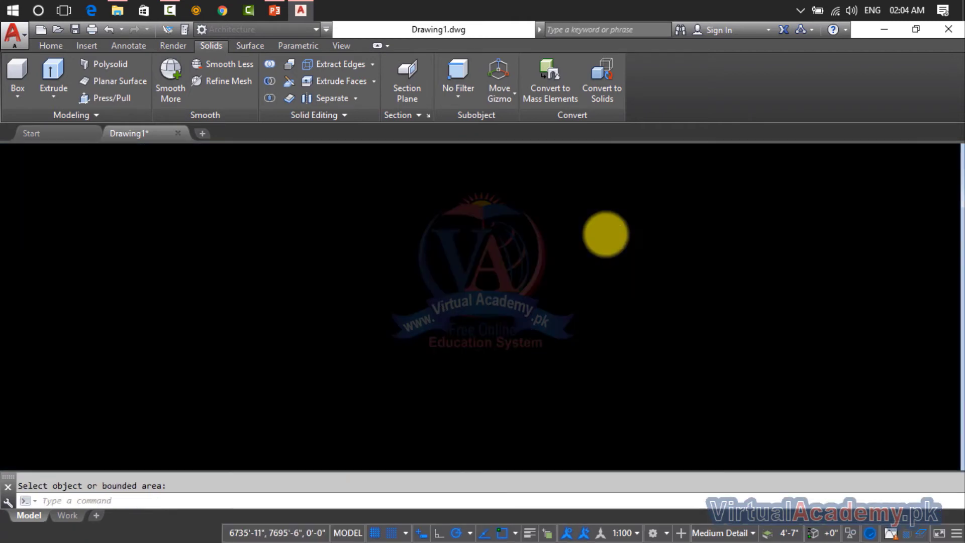
{"action": "key", "text": "ctrl+z"}
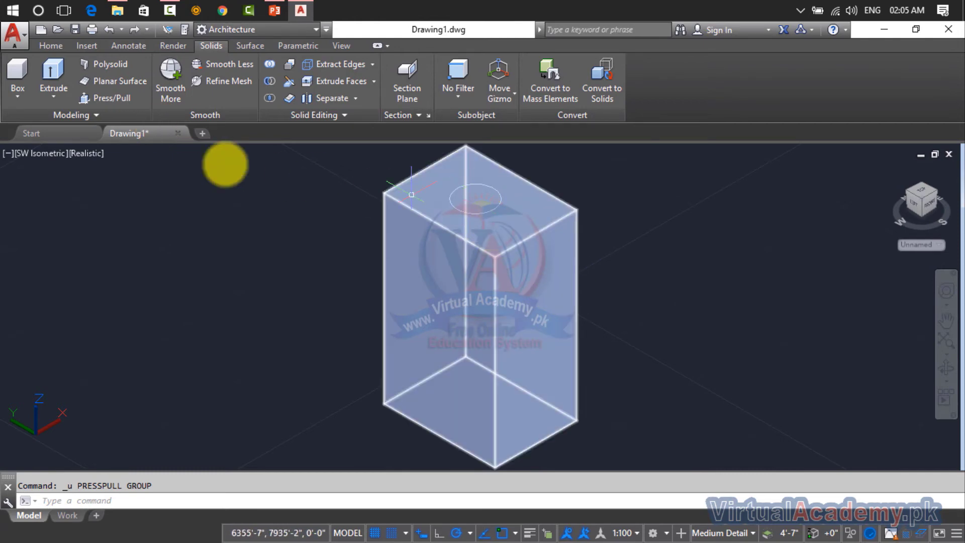
Push the top circle down into the box to cut a vertical hole
{"action": "left_click", "coordinate": [133, 98]}
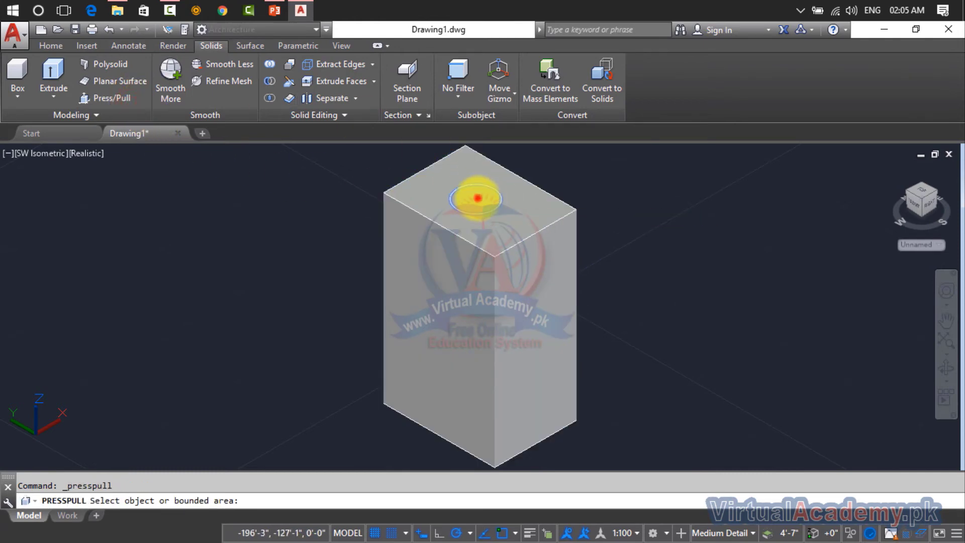
{"action": "left_click", "coordinate": [478, 199]}
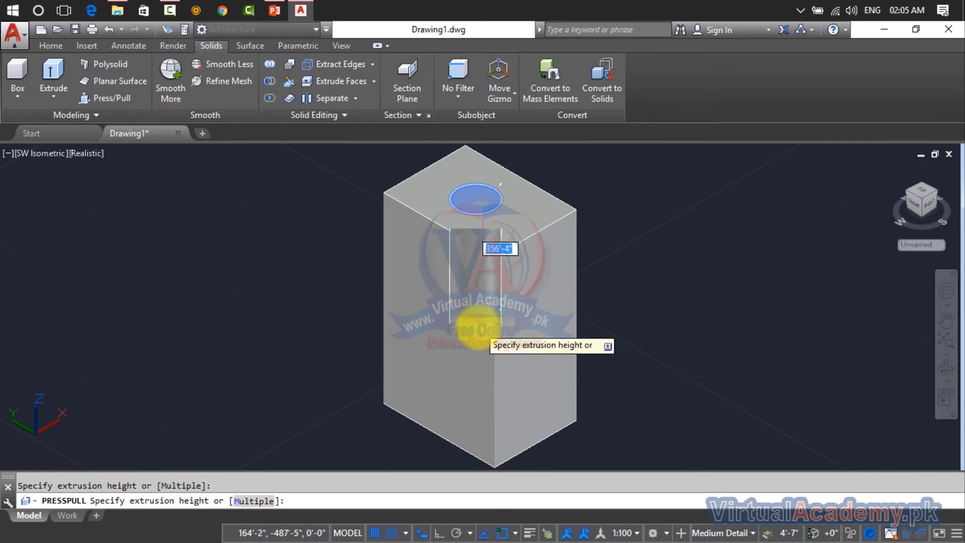
{"action": "left_click", "coordinate": [476, 327]}
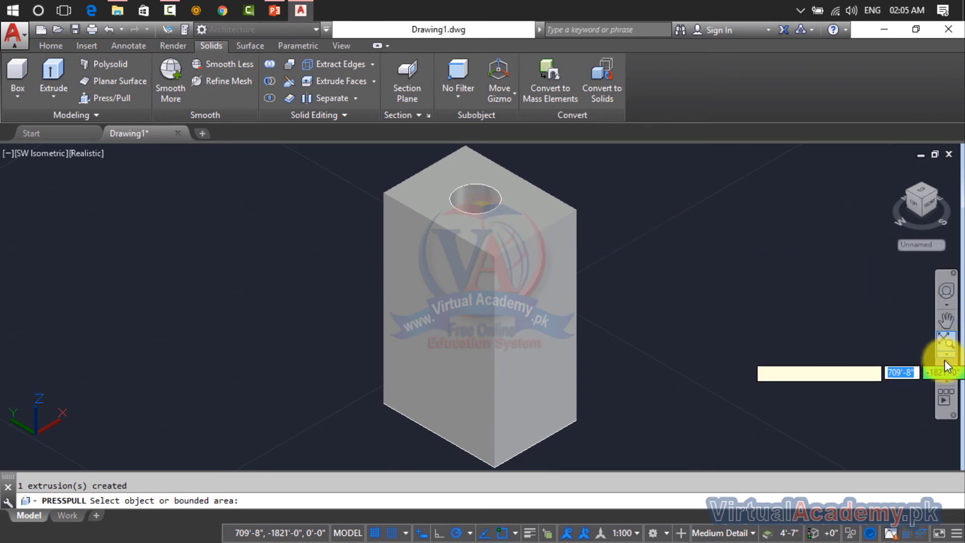
Pull the box's right face outward by a picked distance
{"action": "left_click", "coordinate": [535, 263]}
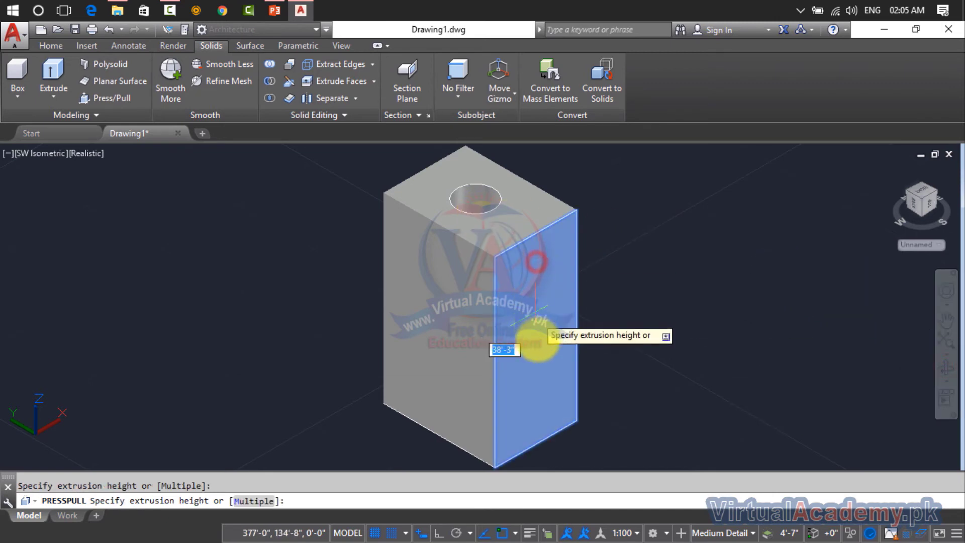
{"action": "left_click", "coordinate": [707, 311]}
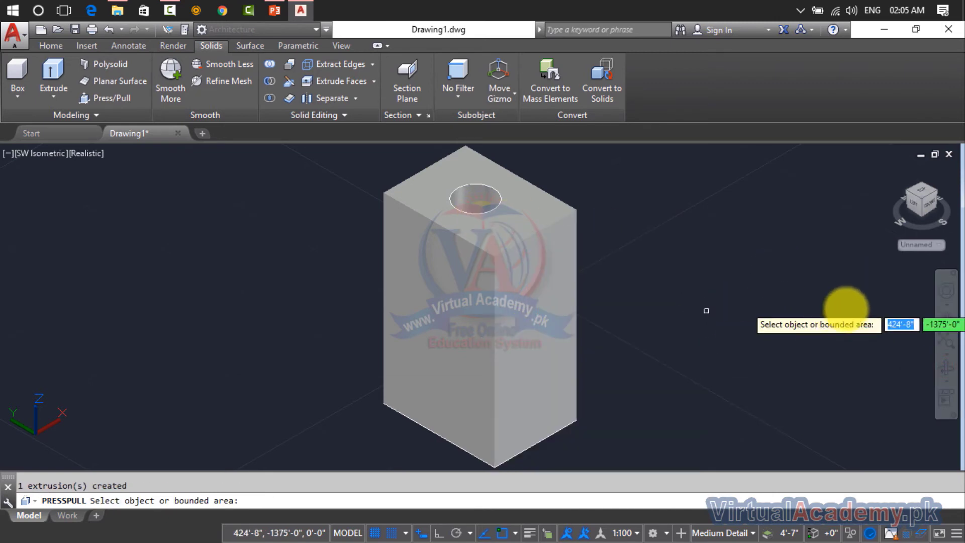
{"action": "key", "text": "Escape"}
{"action": "left_click", "coordinate": [946, 367]}
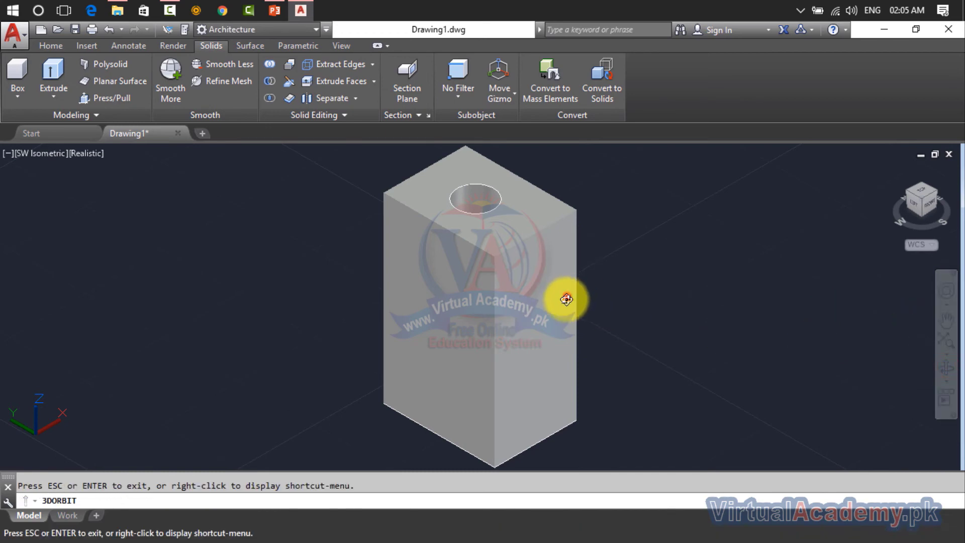
{"action": "mouse_move", "coordinate": [564, 297]}
{"action": "left_mouse_down"}
{"action": "mouse_move", "coordinate": [556, 371]}
{"action": "mouse_move", "coordinate": [599, 357]}
{"action": "mouse_move", "coordinate": [608, 308]}
{"action": "mouse_move", "coordinate": [597, 327]}
{"action": "left_mouse_up"}
{"action": "left_click_drag", "start_coordinate": [584, 358], "coordinate": [577, 368]}
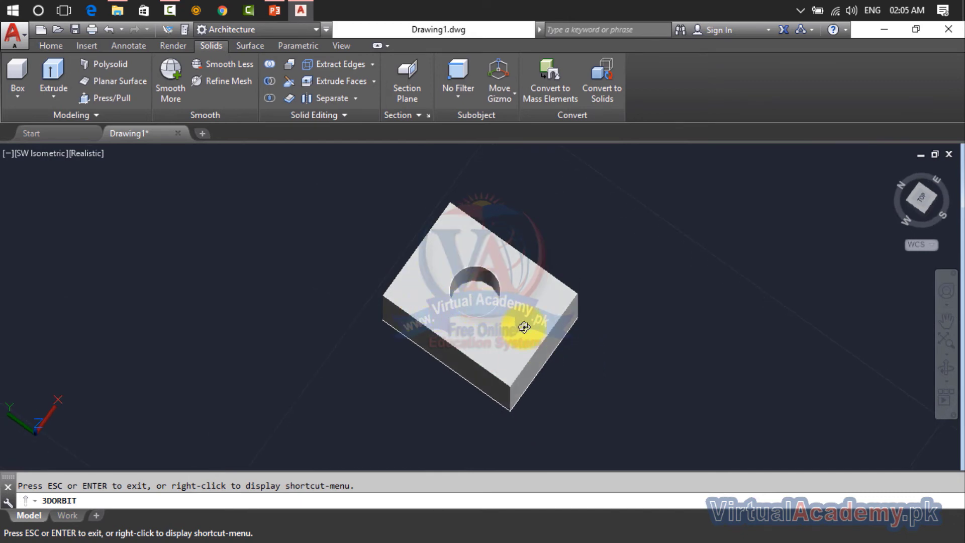
{"action": "mouse_move", "coordinate": [548, 365]}
{"action": "left_mouse_down"}
{"action": "mouse_move", "coordinate": [556, 317]}
{"action": "mouse_move", "coordinate": [442, 265]}
{"action": "left_mouse_up"}
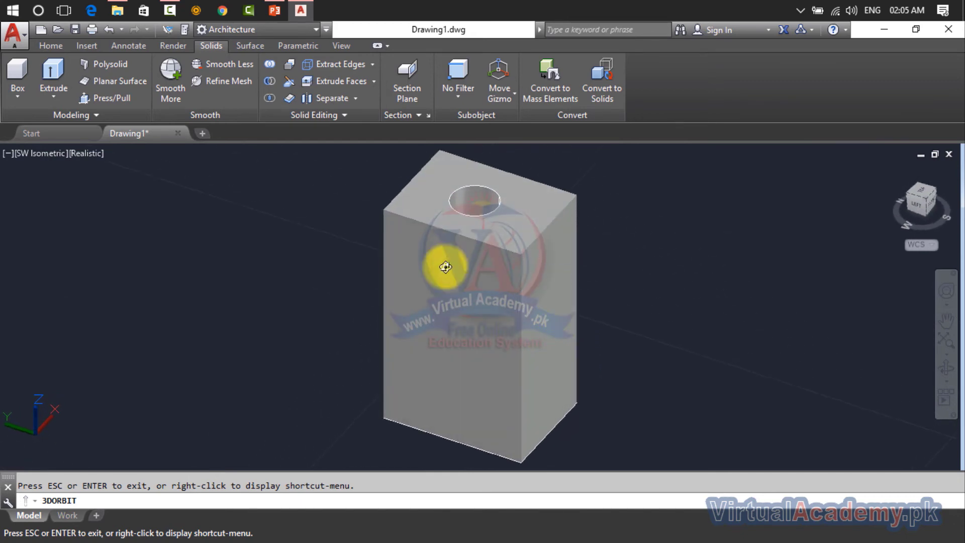
{"action": "key", "text": "Escape"}
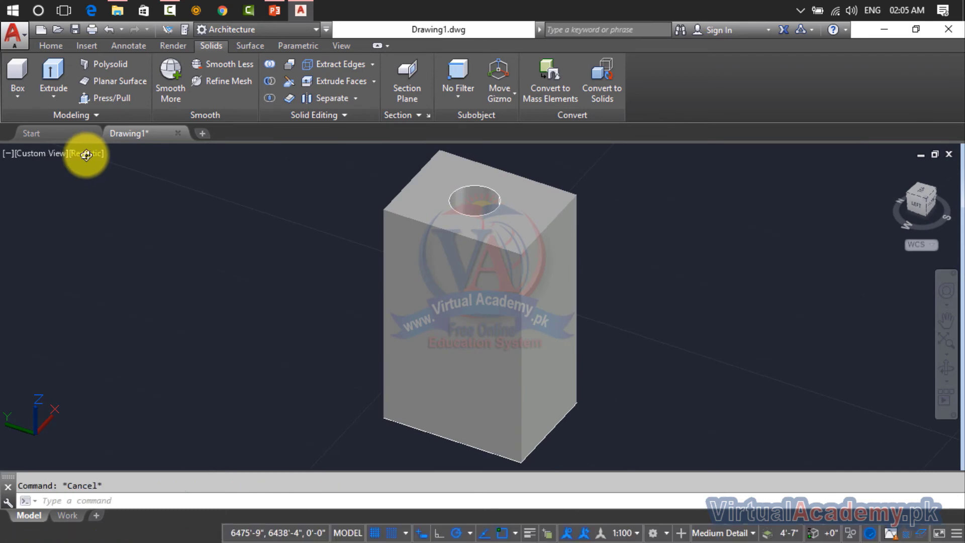
{"action": "left_click", "coordinate": [86, 155]}
{"action": "left_click", "coordinate": [99, 189]}
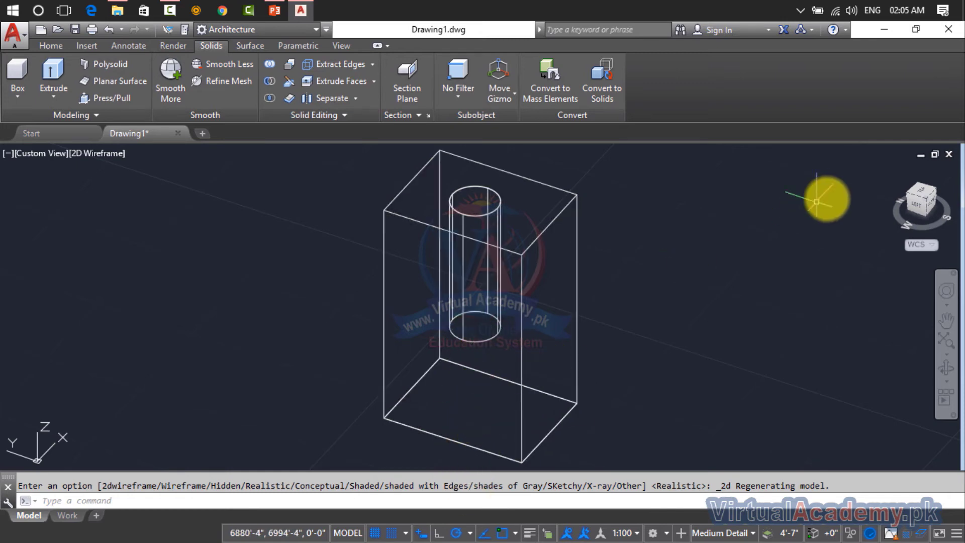
{"action": "left_click", "coordinate": [86, 151]}
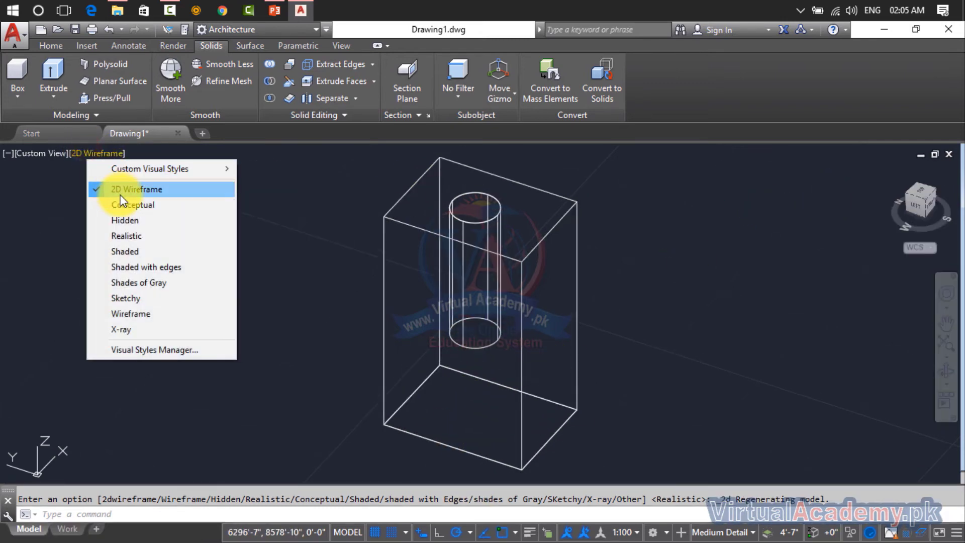
{"action": "left_click", "coordinate": [128, 236]}
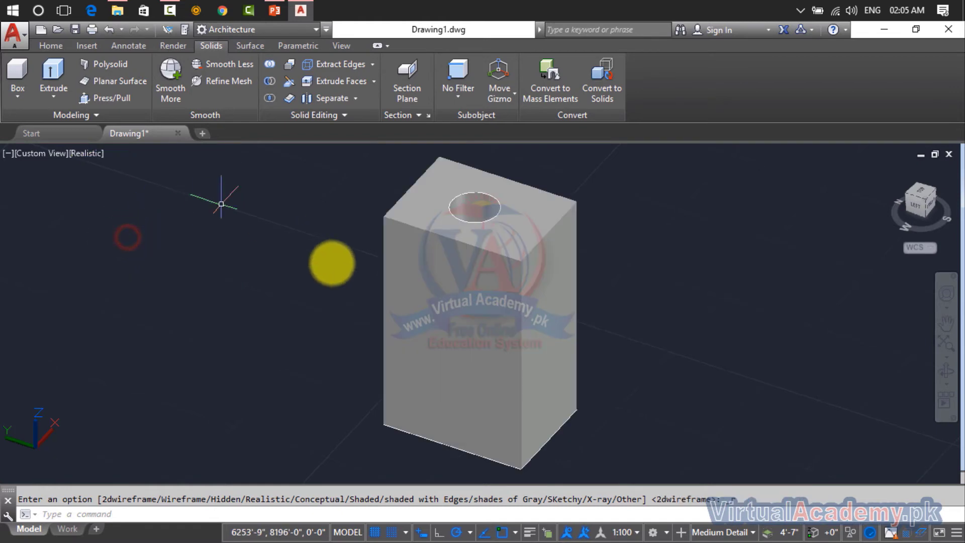
{"action": "key", "text": "ctrl+z"}
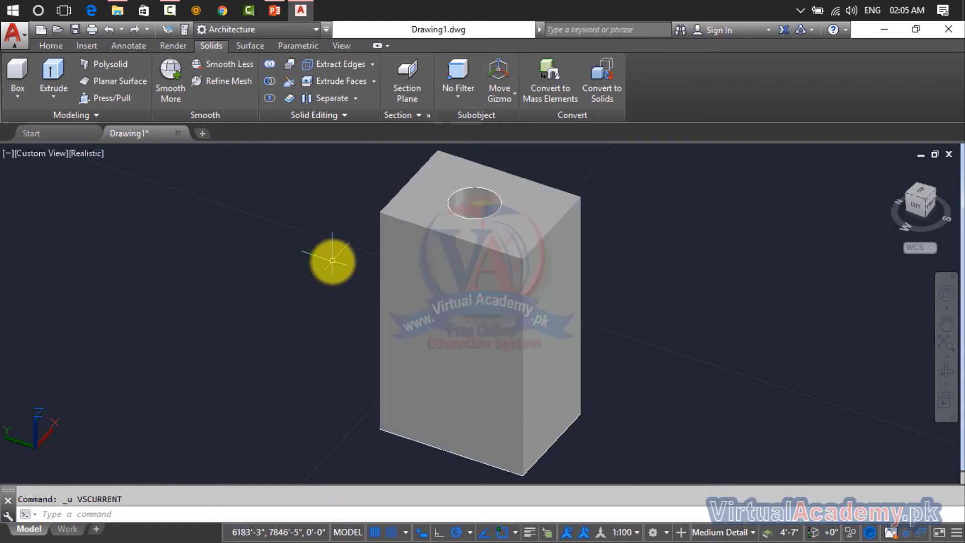
Undo the hole and press/pull the top circle again to a depth below the box
{"action": "key", "text": "ctrl+z"}
{"action": "key", "text": "ctrl+z"}
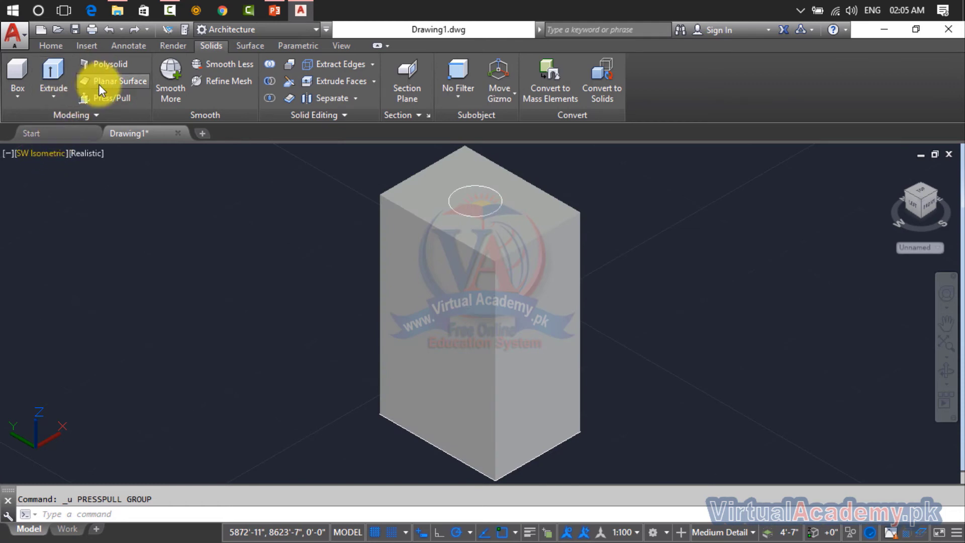
{"action": "left_click", "coordinate": [103, 97]}
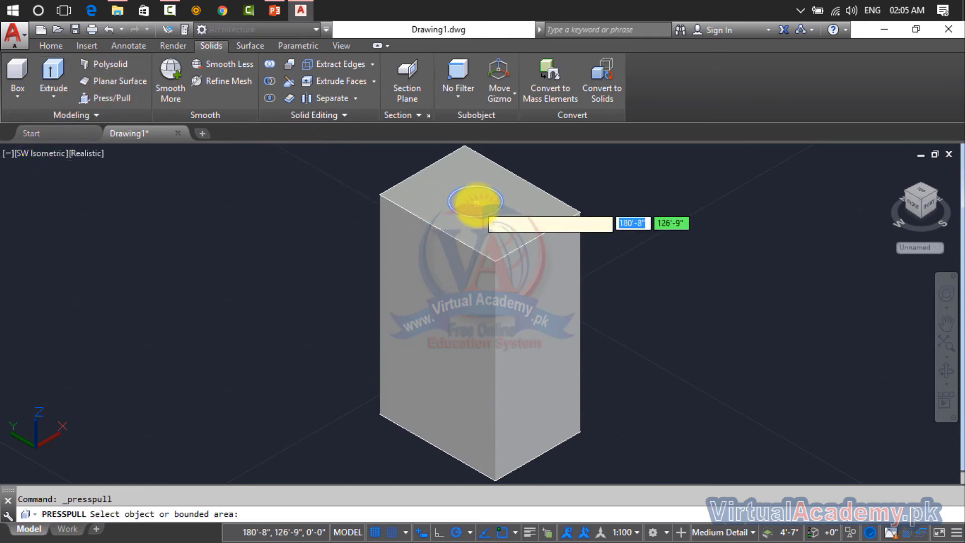
{"action": "left_click", "coordinate": [475, 202]}
{"action": "middle_click_drag", "start_coordinate": [398, 399], "coordinate": [498, 246]}
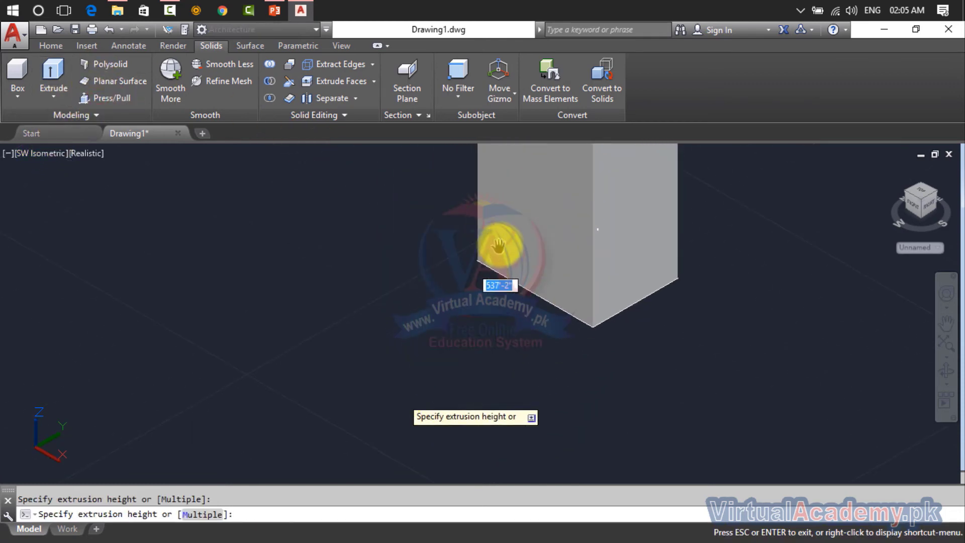
{"action": "left_click", "coordinate": [458, 421]}
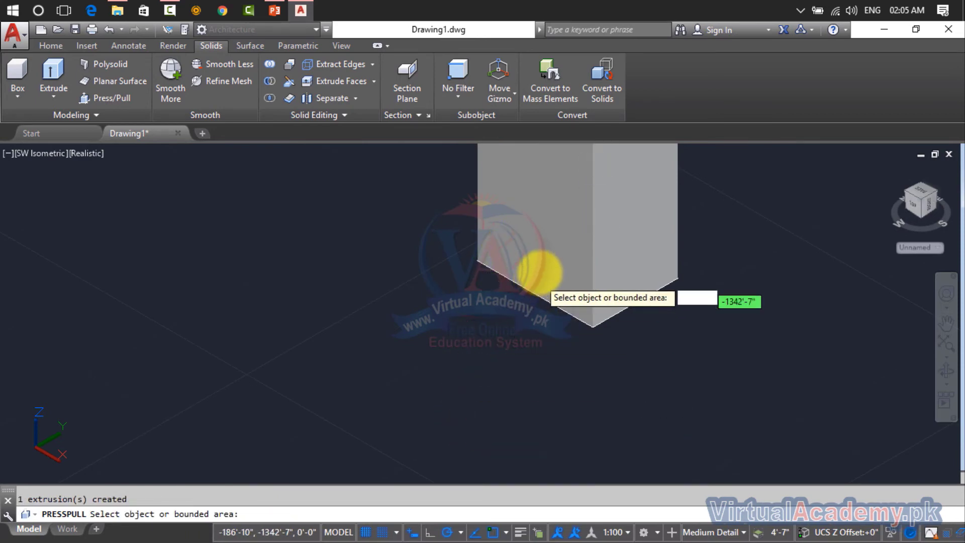
{"action": "middle_click_drag", "start_coordinate": [539, 272], "coordinate": [398, 457]}
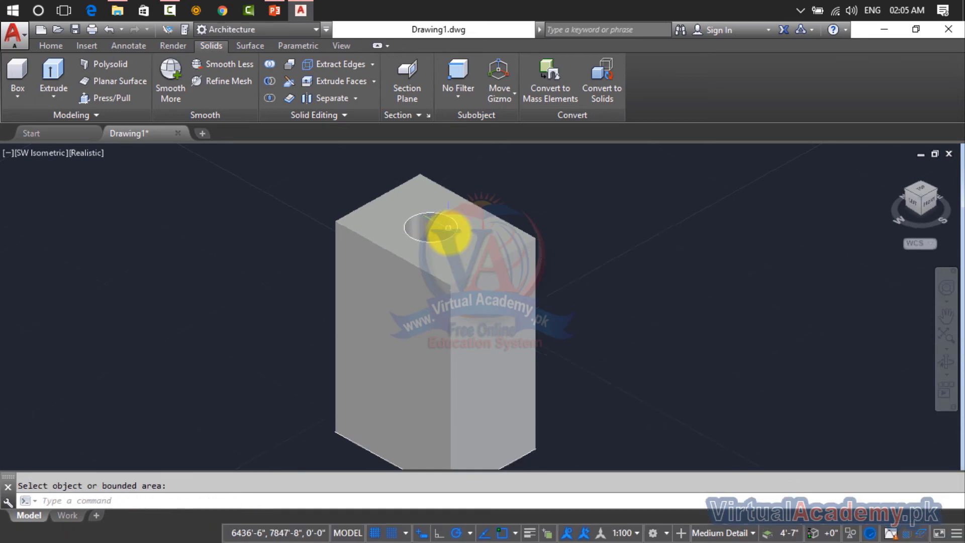
{"action": "key", "text": "Escape"}
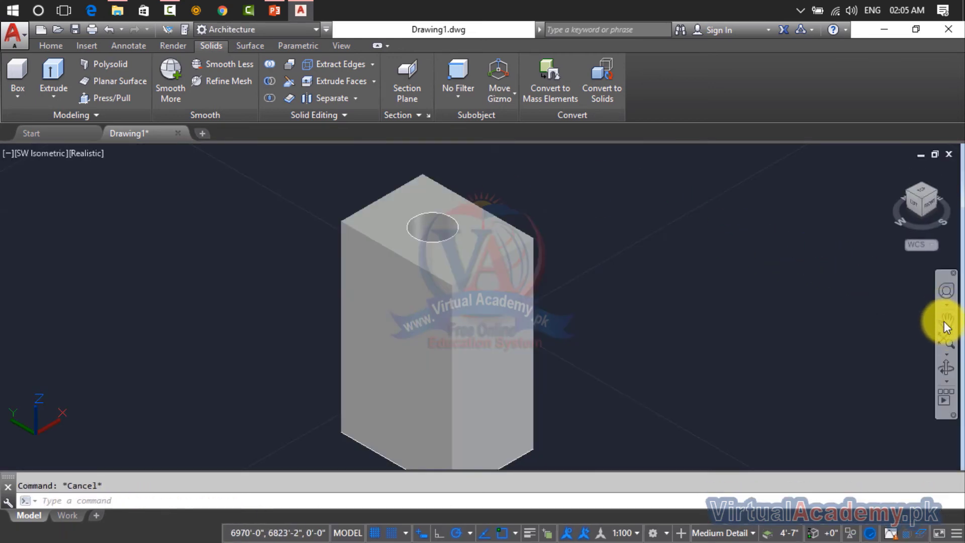
Orbit to look down at the hole, then switch the display to 2D Wireframe
{"action": "left_click", "coordinate": [945, 370]}
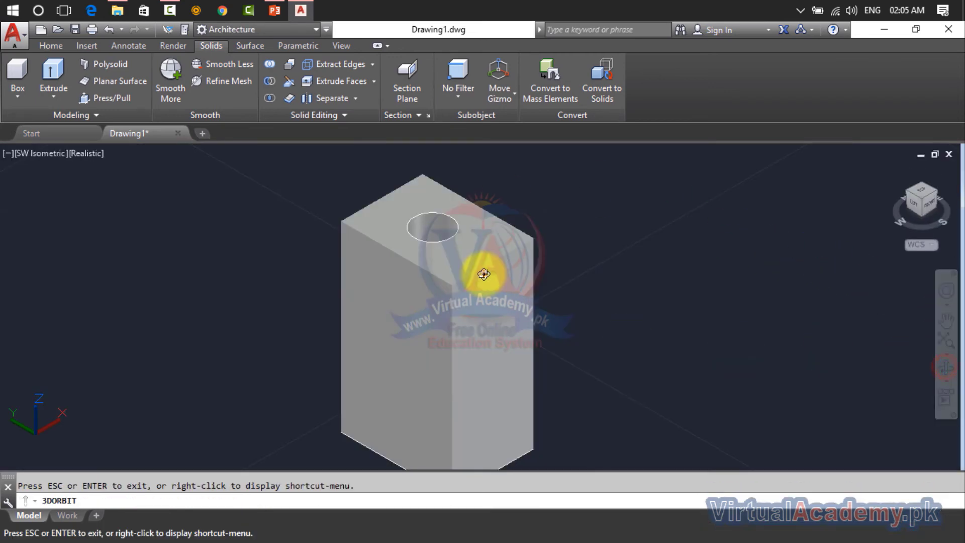
{"action": "mouse_move", "coordinate": [485, 274]}
{"action": "left_mouse_down"}
{"action": "mouse_move", "coordinate": [391, 220]}
{"action": "mouse_move", "coordinate": [459, 319]}
{"action": "left_mouse_up"}
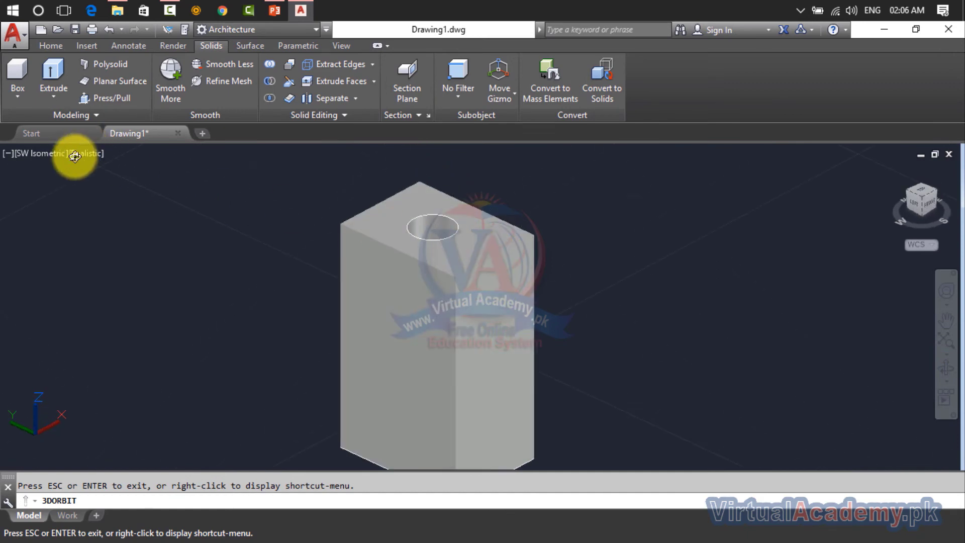
{"action": "key", "text": "Escape"}
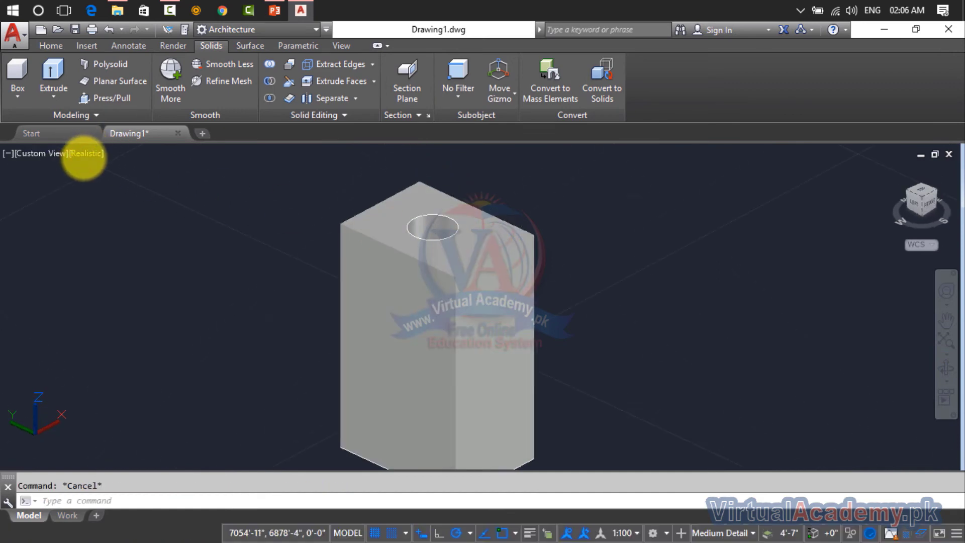
{"action": "left_click", "coordinate": [84, 156]}
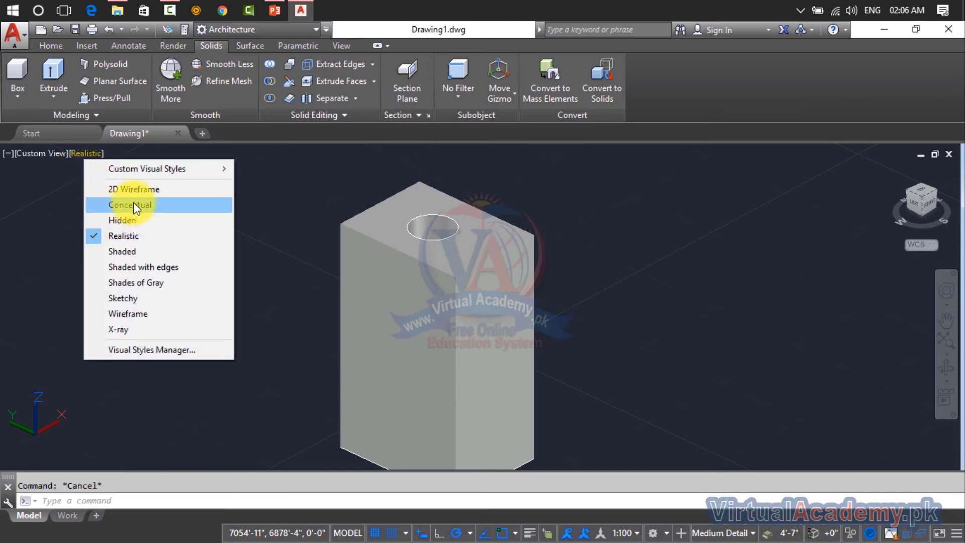
{"action": "left_click", "coordinate": [137, 189]}
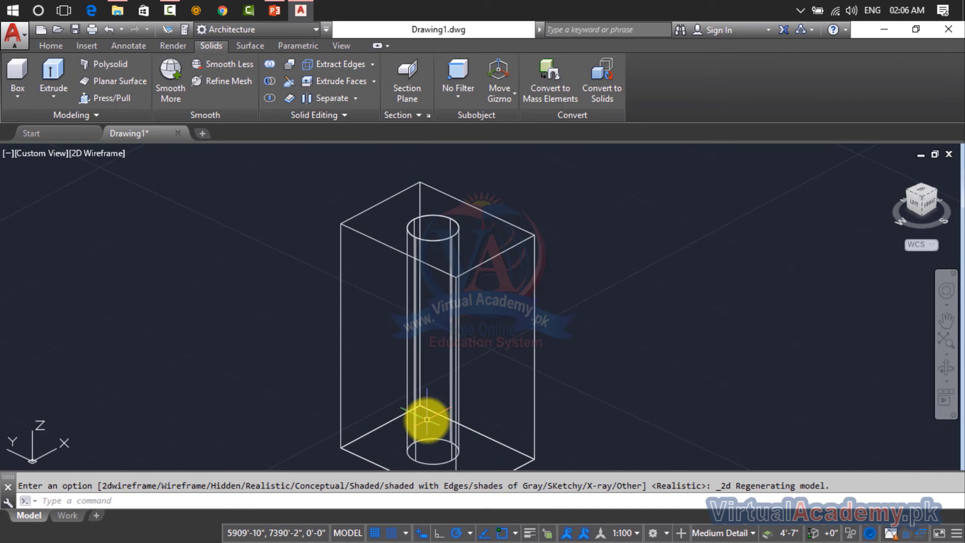
{"action": "key", "text": "Escape"}
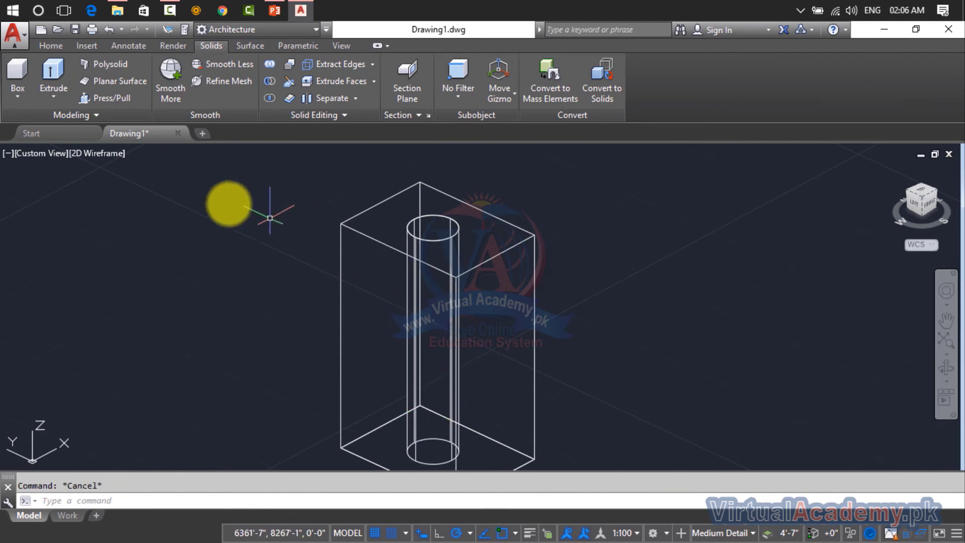
{"action": "left_click", "coordinate": [39, 159]}
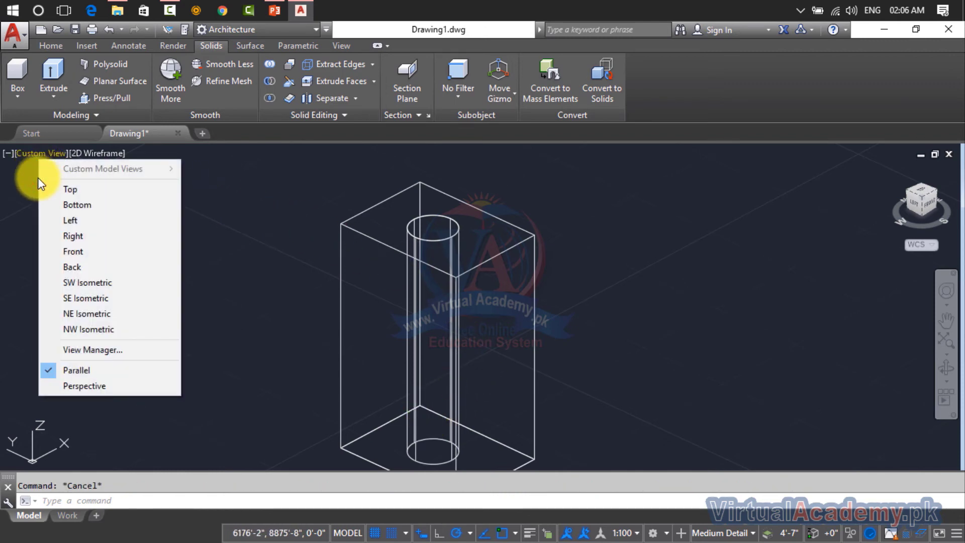
From the Front view, draw a large circle across the box's face
{"action": "left_click", "coordinate": [81, 255]}
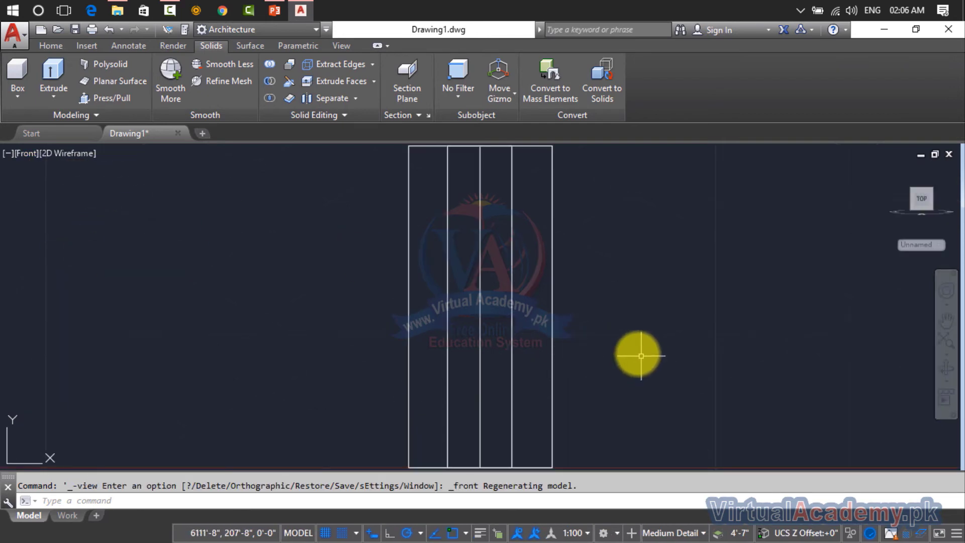
{"action": "type", "text": "c"}
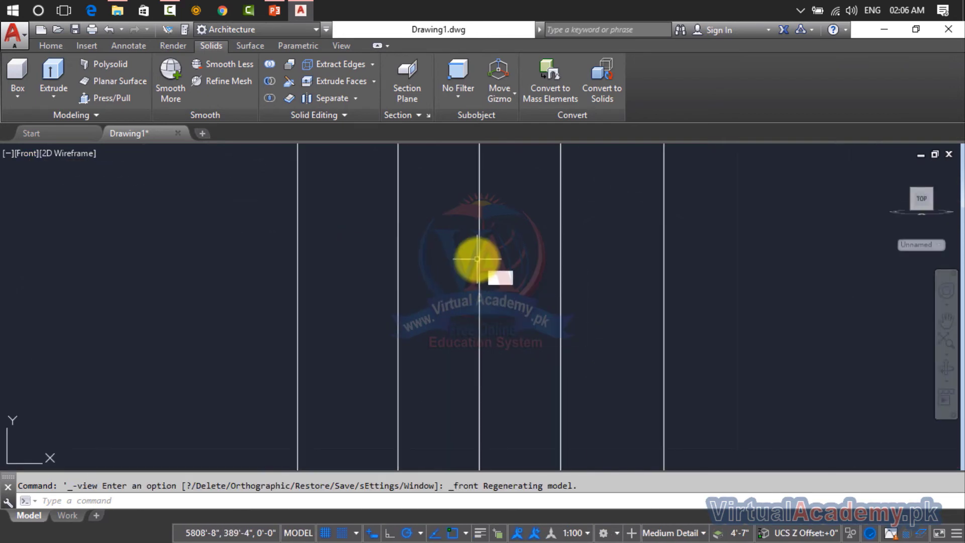
{"action": "key", "text": "Return"}
{"action": "left_click", "coordinate": [478, 273]}
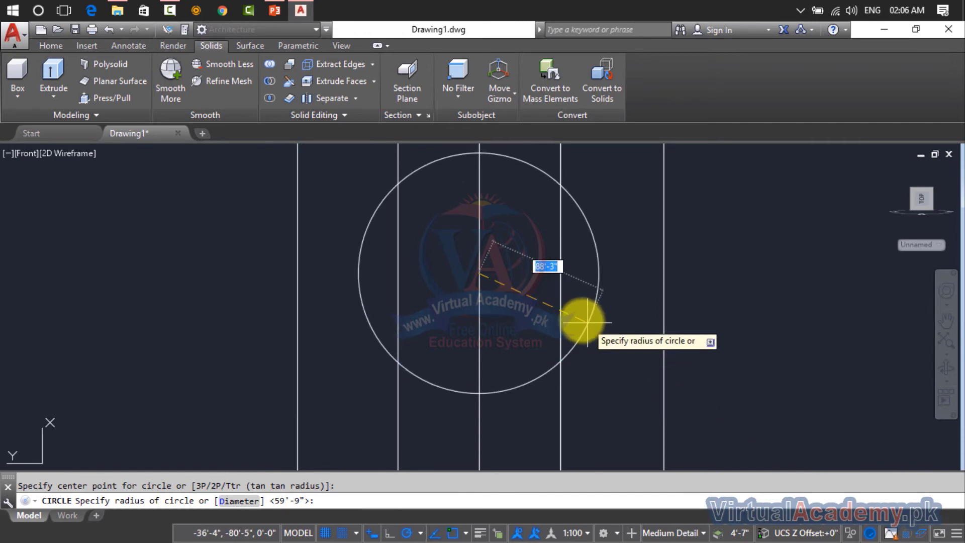
{"action": "left_click", "coordinate": [627, 328]}
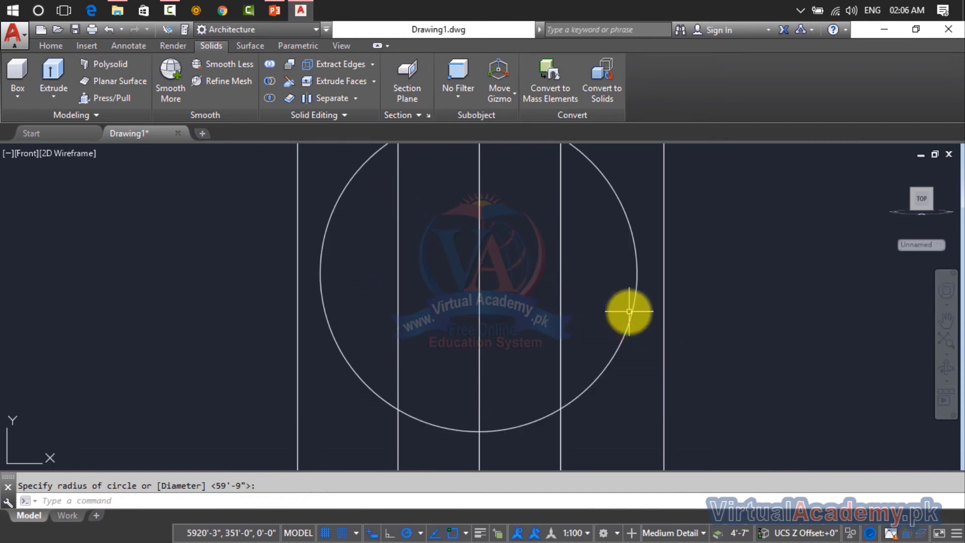
{"action": "key", "text": "Escape"}
Return to the SW Isometric view
{"action": "left_click", "coordinate": [85, 152]}
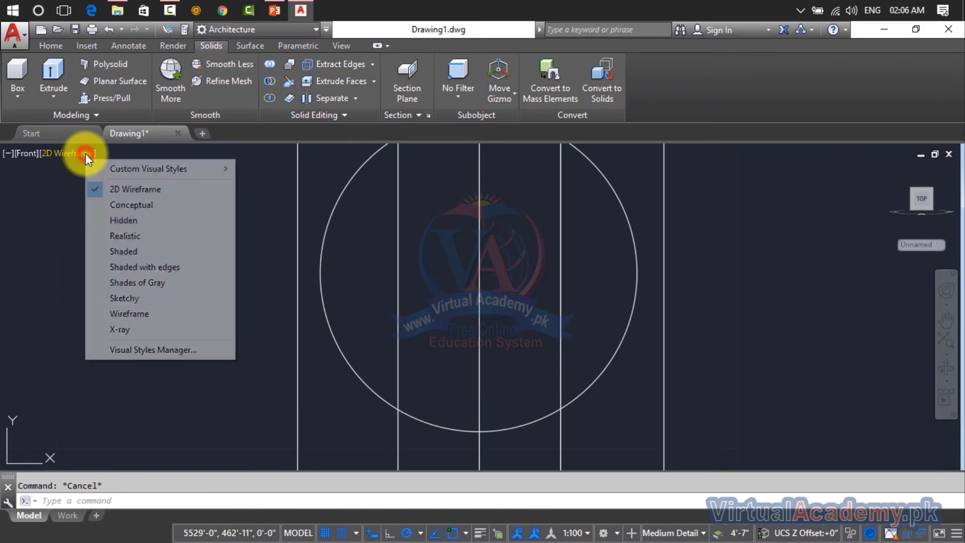
{"action": "left_click", "coordinate": [20, 153]}
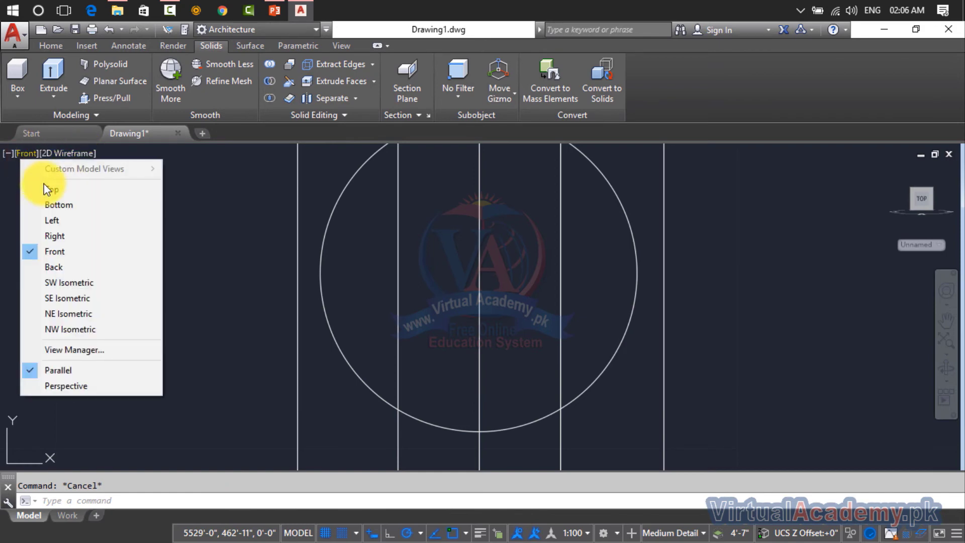
{"action": "left_click", "coordinate": [70, 283]}
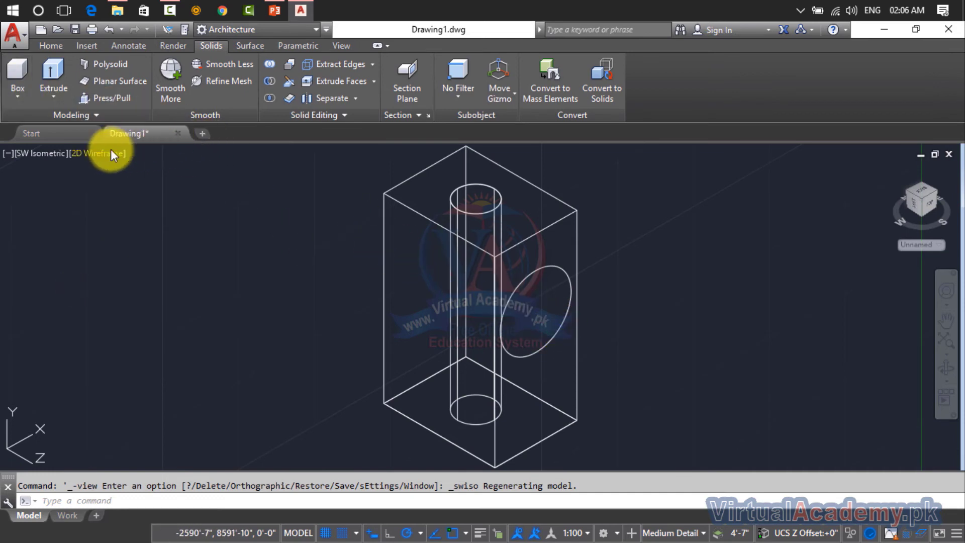
Shade the model Realistic and push the side circle in to cut a second hole
{"action": "left_click", "coordinate": [98, 153]}
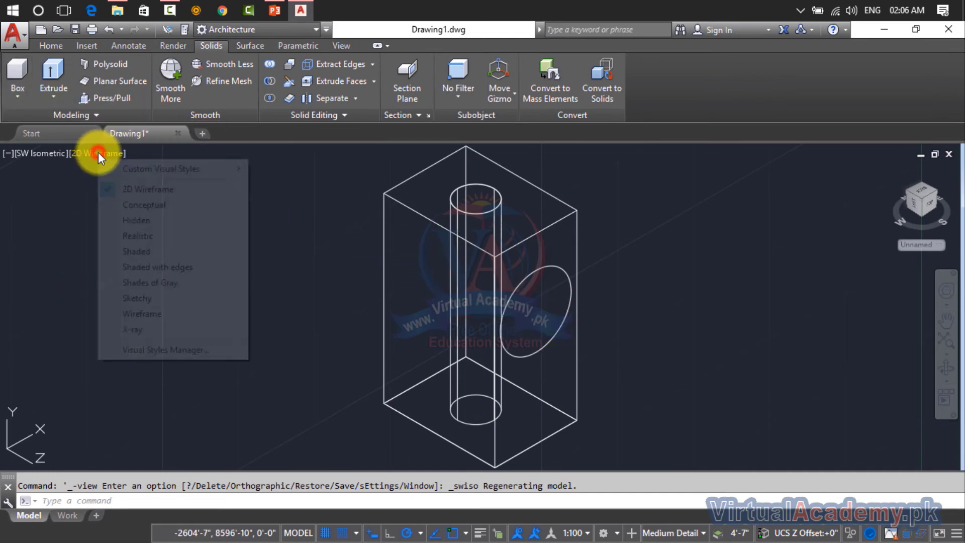
{"action": "left_click", "coordinate": [139, 236]}
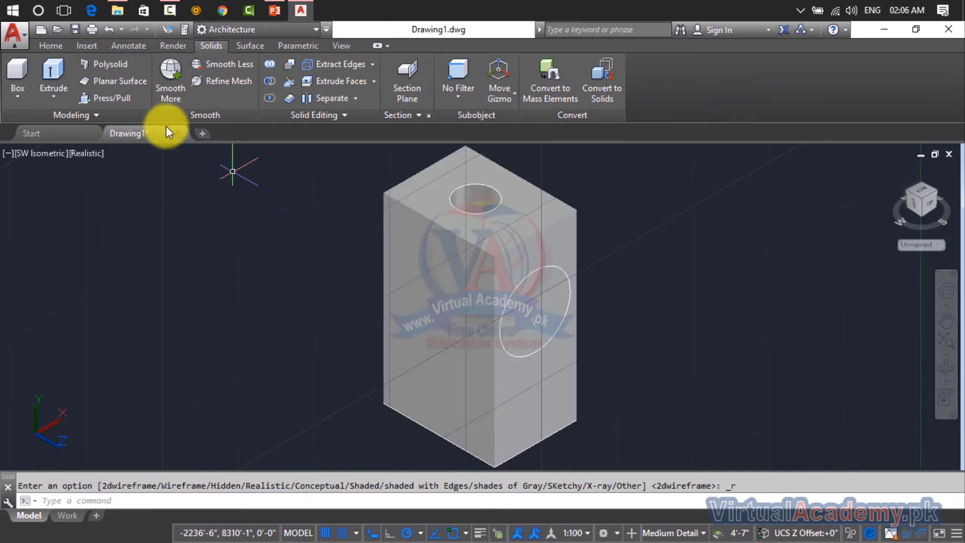
{"action": "left_click", "coordinate": [111, 100]}
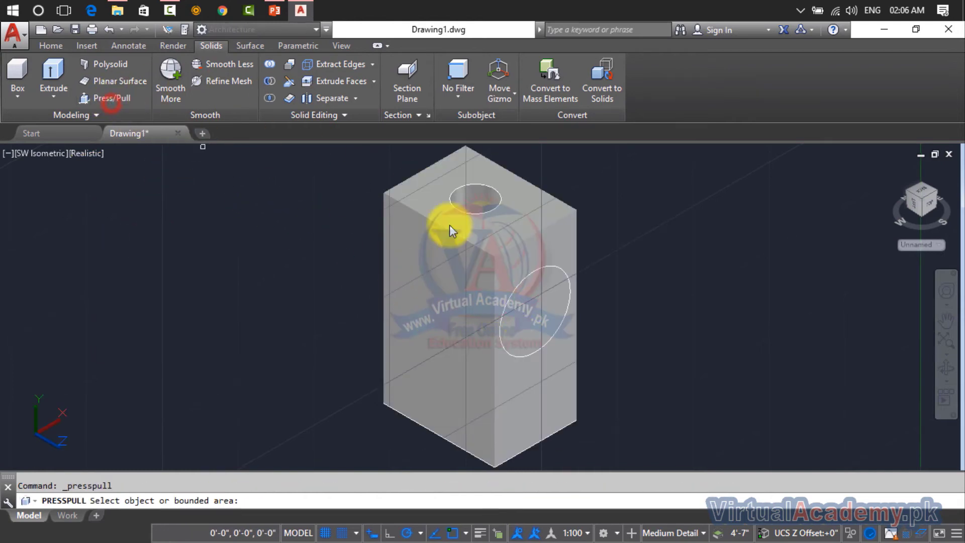
{"action": "left_click", "coordinate": [550, 323]}
{"action": "left_click", "coordinate": [118, 222]}
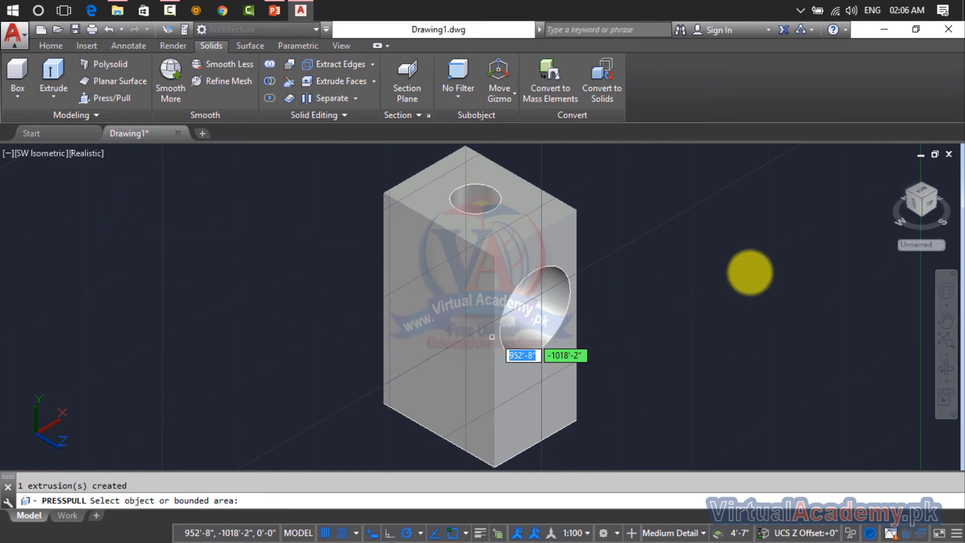
Orbit the block so the side hole faces the front
{"action": "left_click", "coordinate": [954, 371]}
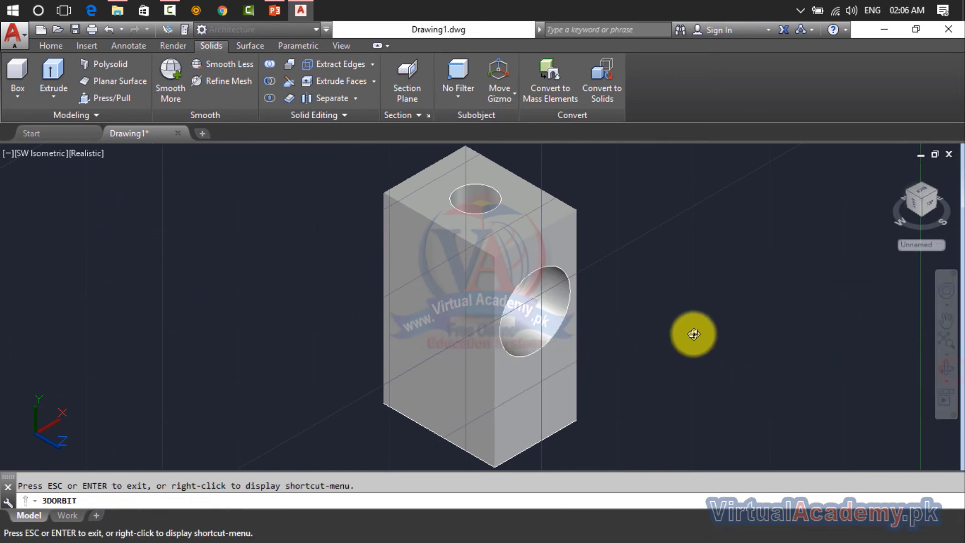
{"action": "mouse_move", "coordinate": [687, 332]}
{"action": "left_mouse_down"}
{"action": "mouse_move", "coordinate": [648, 293]}
{"action": "mouse_move", "coordinate": [649, 322]}
{"action": "mouse_move", "coordinate": [635, 338]}
{"action": "mouse_move", "coordinate": [659, 405]}
{"action": "mouse_move", "coordinate": [601, 291]}
{"action": "mouse_move", "coordinate": [674, 273]}
{"action": "mouse_move", "coordinate": [593, 218]}
{"action": "mouse_move", "coordinate": [636, 144]}
{"action": "mouse_move", "coordinate": [618, 294]}
{"action": "mouse_move", "coordinate": [642, 287]}
{"action": "left_mouse_up"}
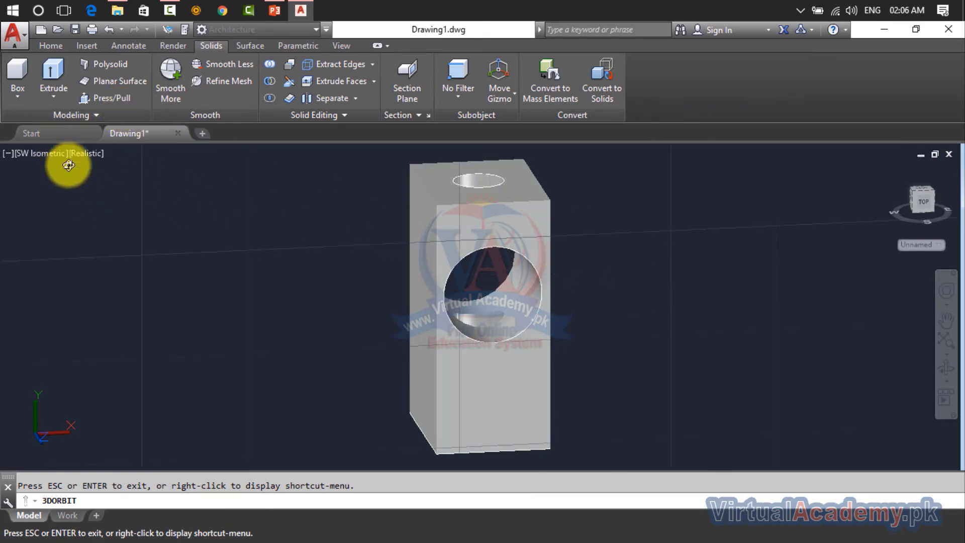
{"action": "key", "text": "Escape"}
{"action": "key", "text": "Escape"}
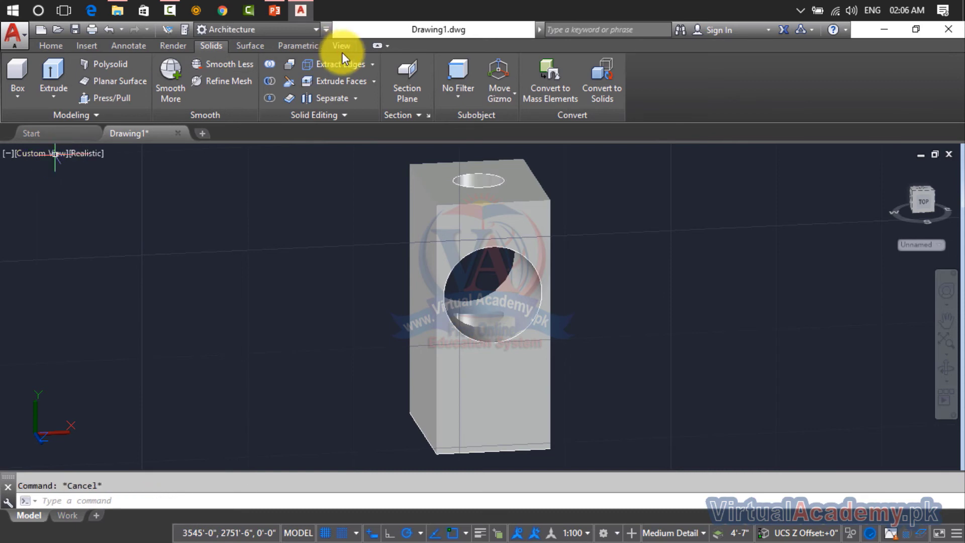
Reset the UCS to World, then align it to Top
{"action": "left_click", "coordinate": [342, 49]}
{"action": "left_click", "coordinate": [280, 97]}
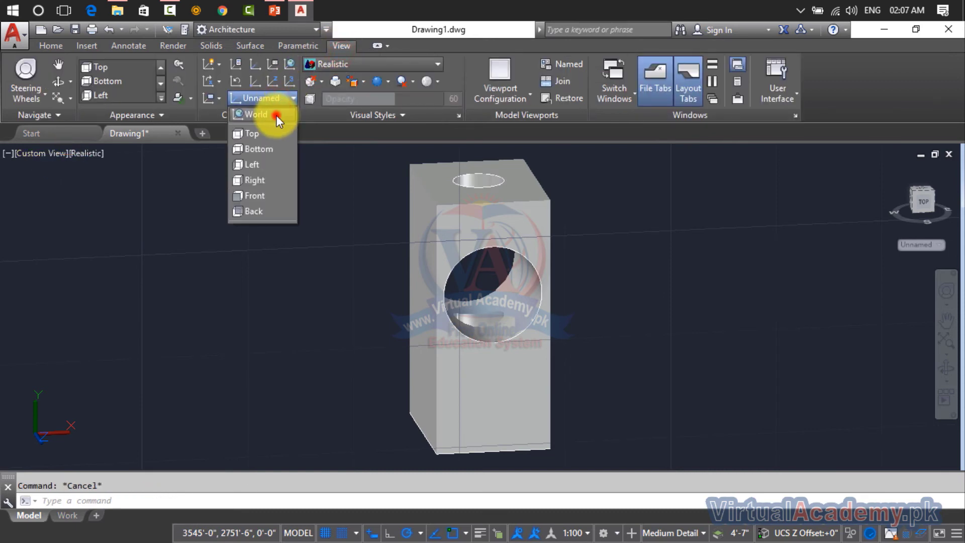
{"action": "left_click", "coordinate": [276, 116]}
{"action": "left_click", "coordinate": [269, 101]}
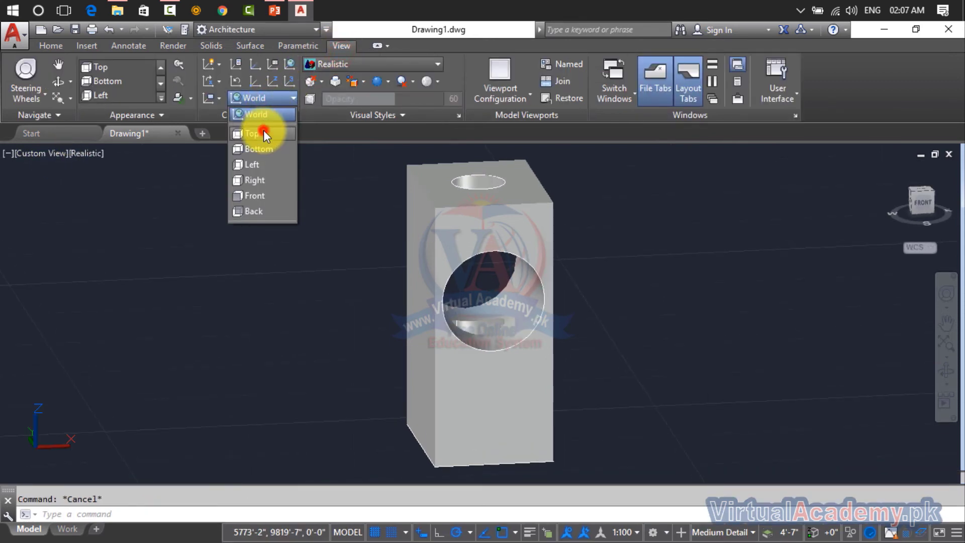
{"action": "left_click", "coordinate": [263, 131]}
Switch to the SW Isometric view and crossing-select the solid box
{"action": "left_click", "coordinate": [25, 154]}
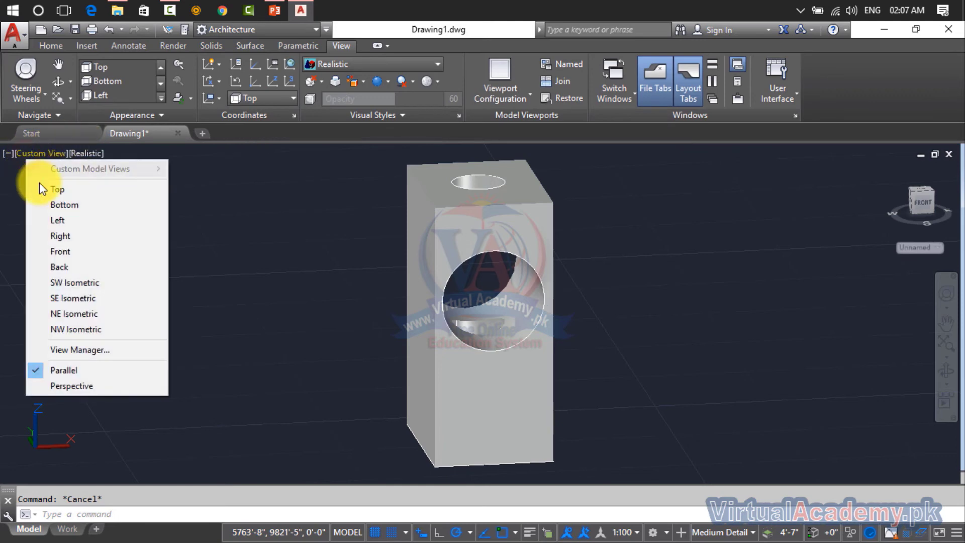
{"action": "left_click", "coordinate": [75, 283]}
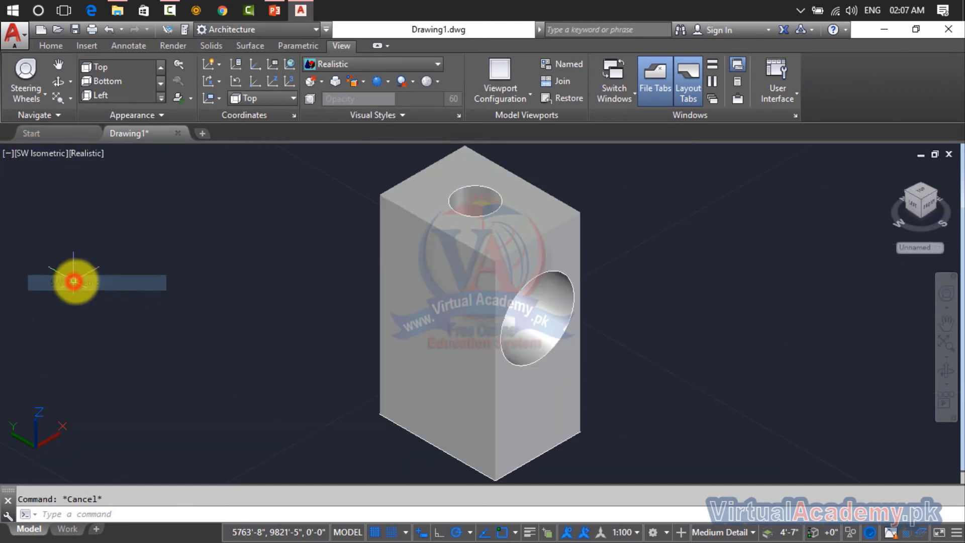
{"action": "left_click", "coordinate": [799, 222]}
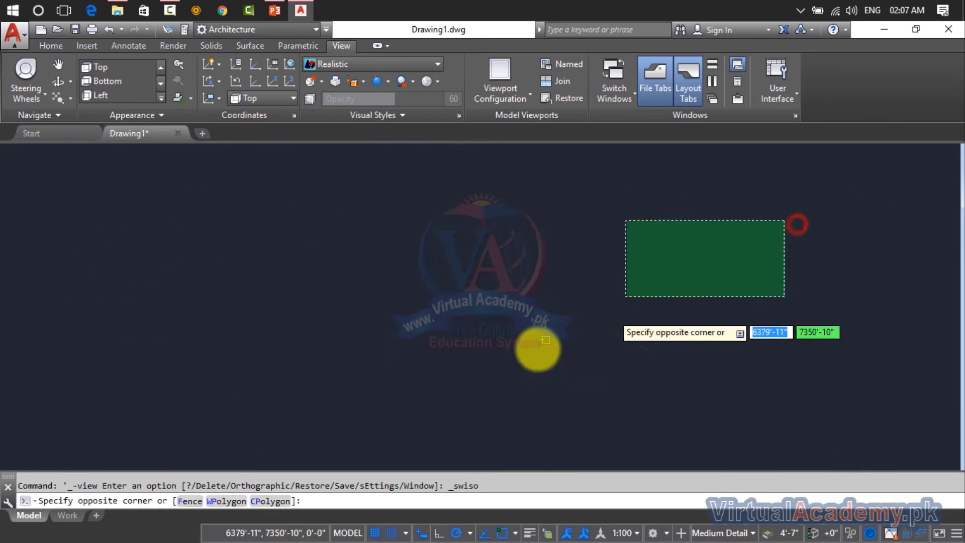
{"action": "left_click", "coordinate": [524, 355]}
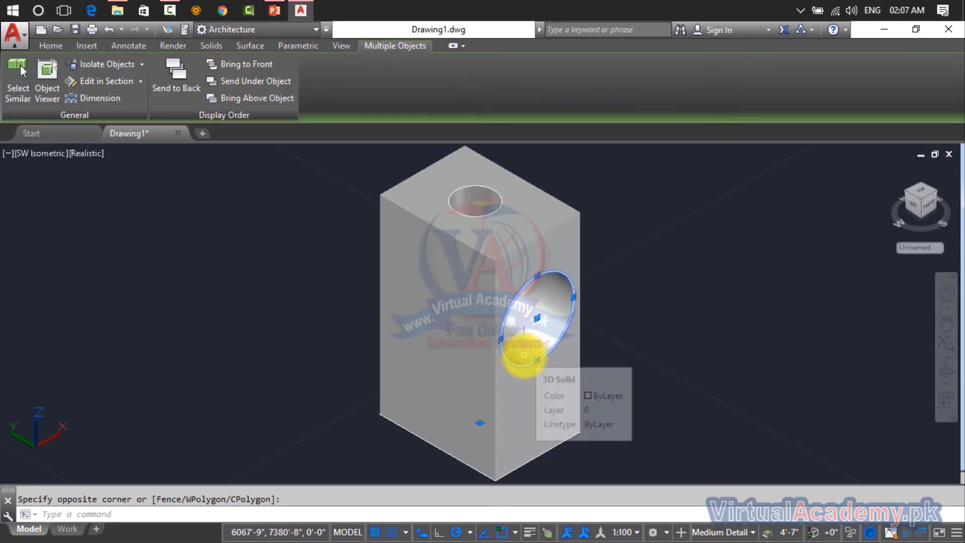
Delete the solid, then crossing-select and delete the leftover ellipse and outline
{"action": "key", "text": "Delete"}
{"action": "left_click", "coordinate": [578, 209]}
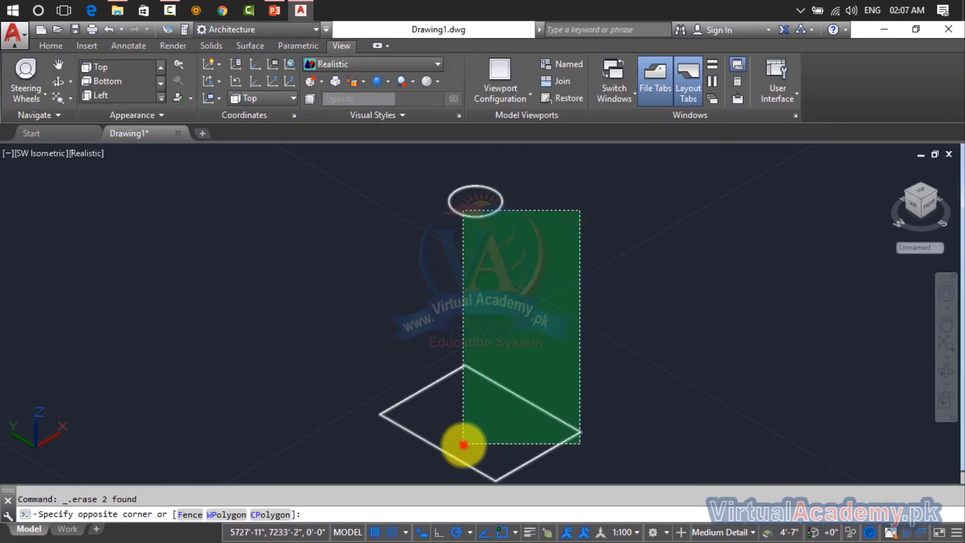
{"action": "left_click", "coordinate": [461, 448]}
{"action": "key", "text": "Delete"}
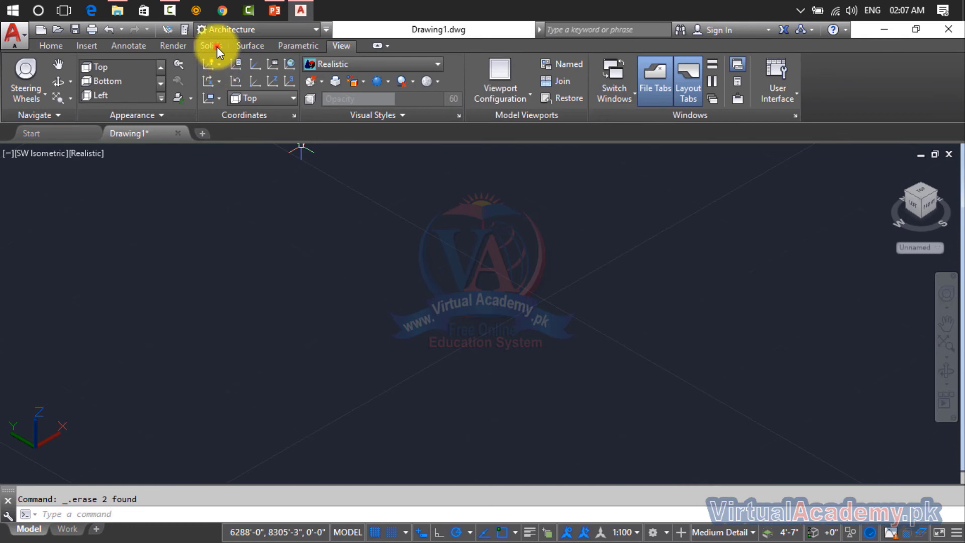
{"action": "left_click", "coordinate": [215, 46]}
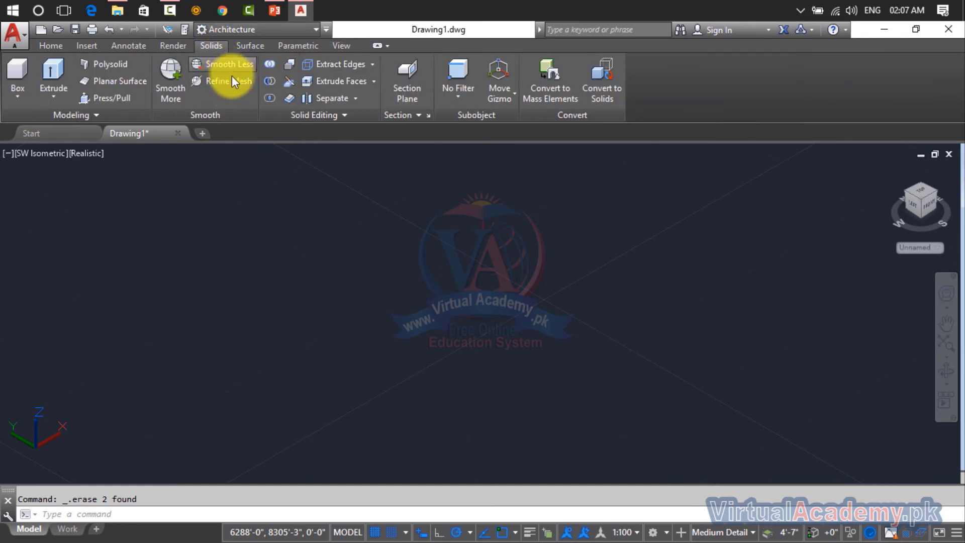
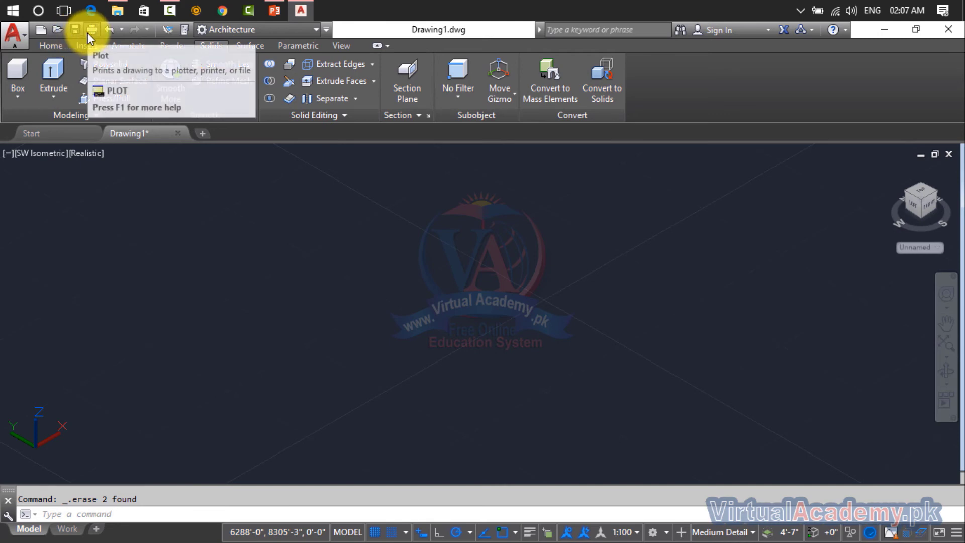
Add Mesh Box to the Quick Access Toolbar from the CUI's 'mesh' search, discarding other changes
{"action": "left_click", "coordinate": [327, 29]}
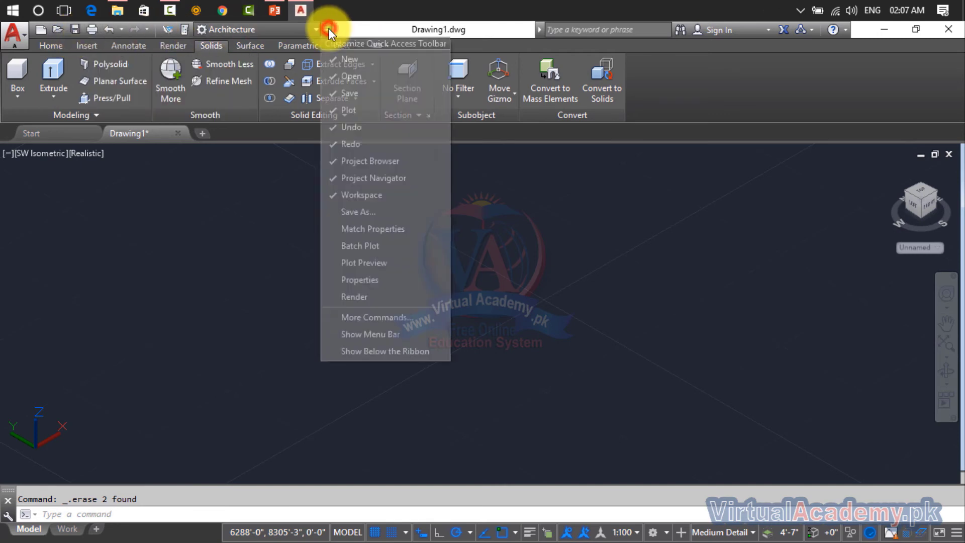
{"action": "left_click", "coordinate": [349, 318]}
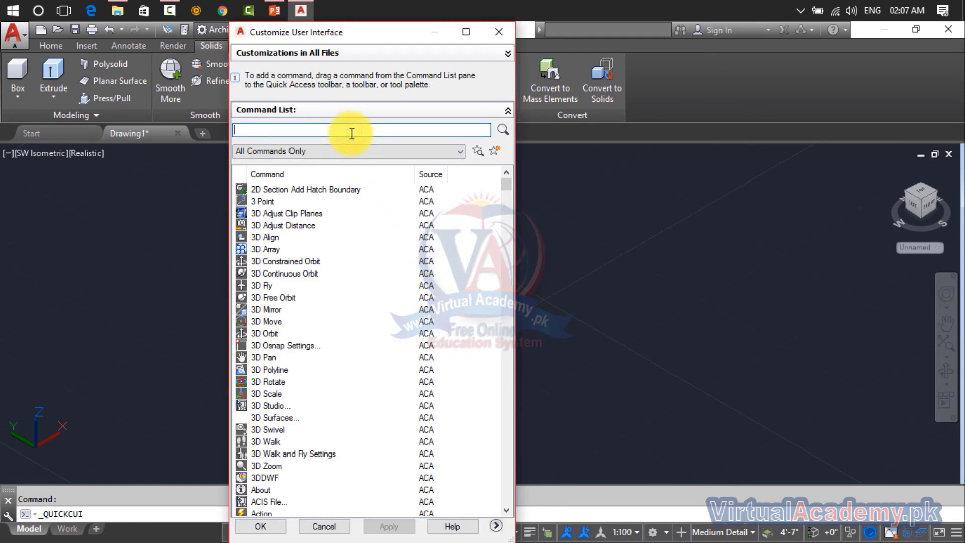
{"action": "type", "text": "mesh"}
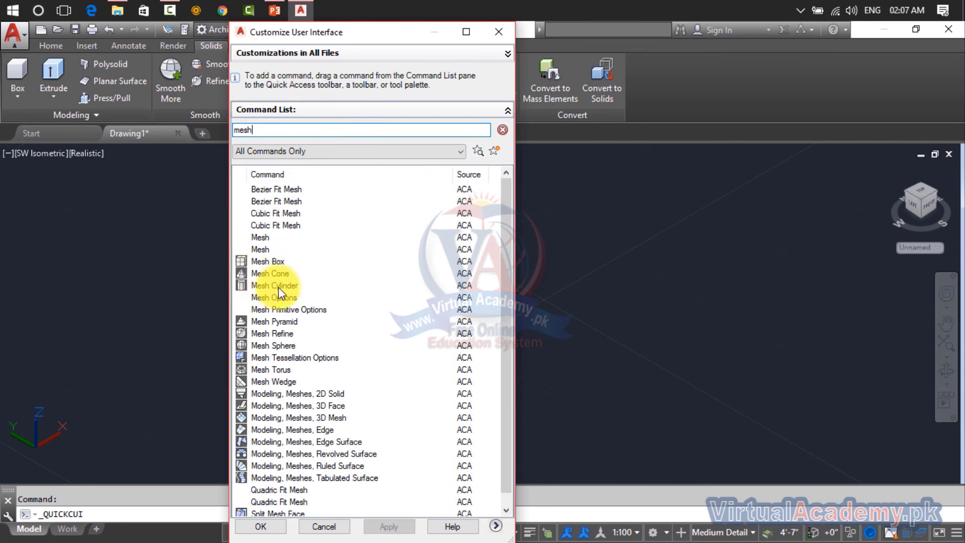
{"action": "left_click", "coordinate": [259, 262]}
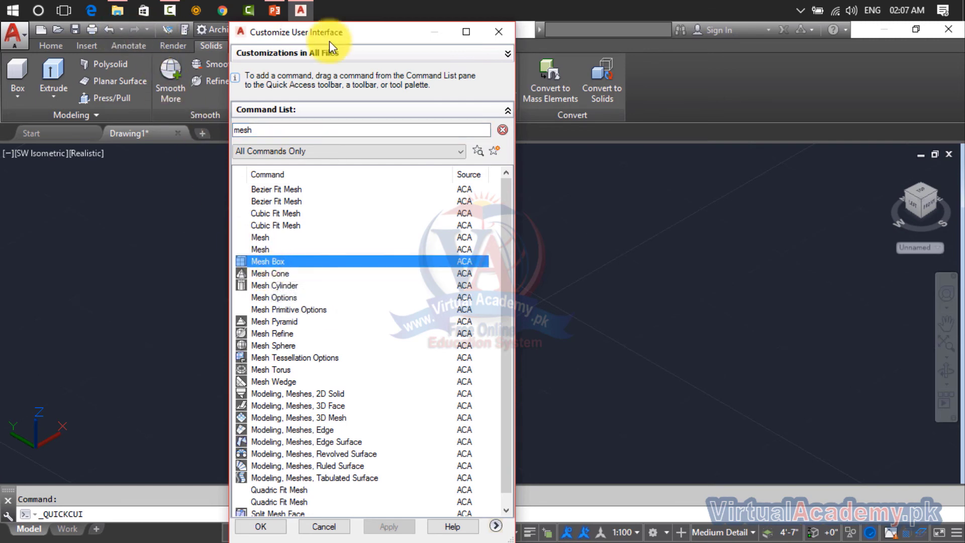
{"action": "left_click_drag", "start_coordinate": [290, 267], "coordinate": [180, 23]}
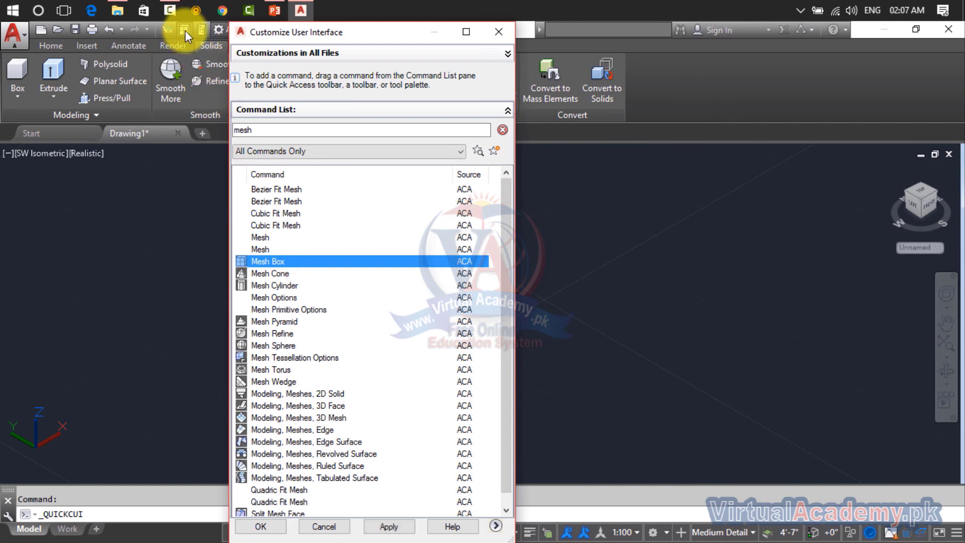
{"action": "left_click", "coordinate": [494, 33]}
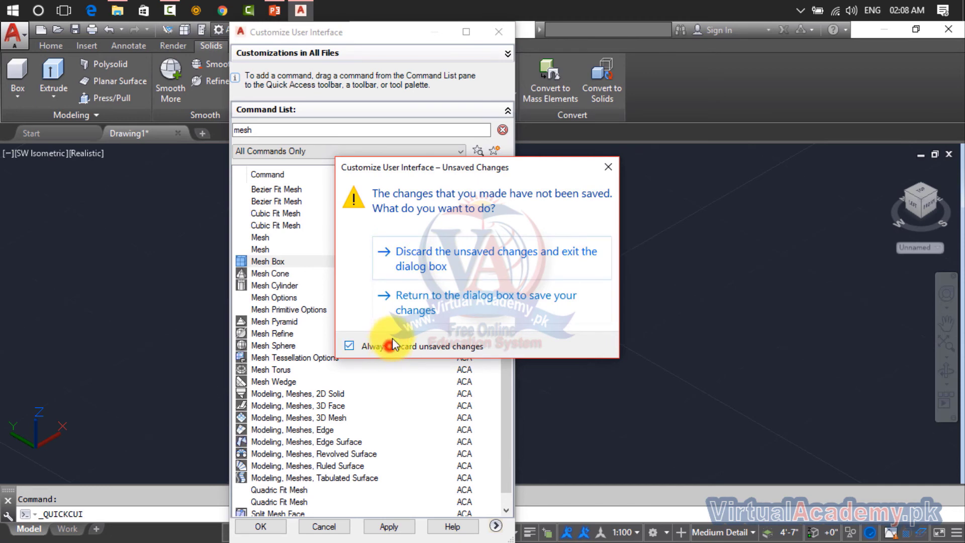
{"action": "left_click", "coordinate": [438, 256]}
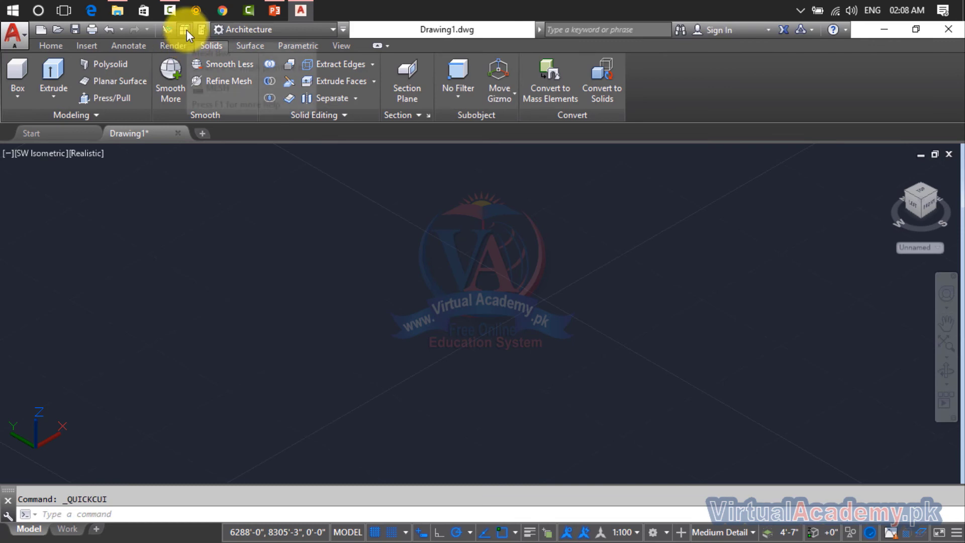
Draw a test mesh box using the new Quick Access Mesh Box button
{"action": "left_click", "coordinate": [239, 227]}
{"action": "left_click", "coordinate": [637, 284]}
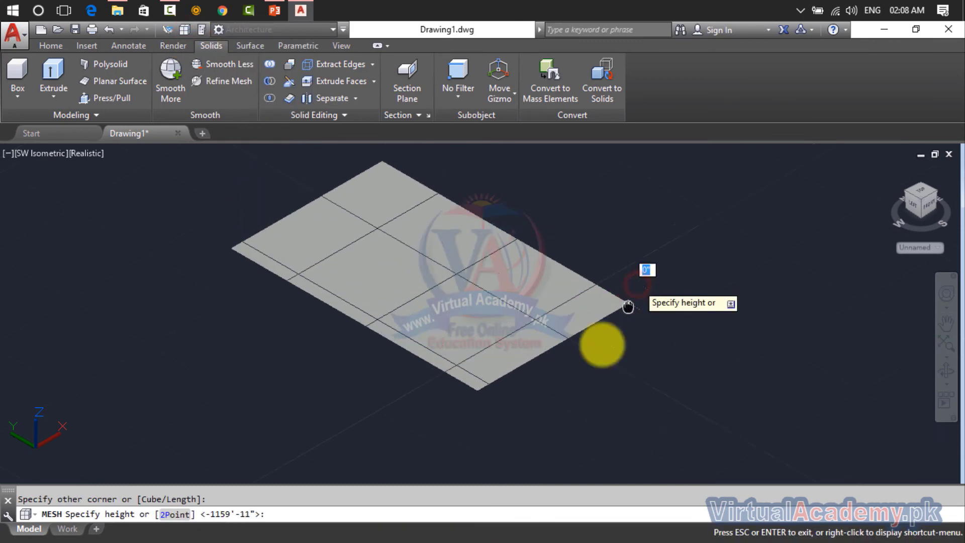
{"action": "middle_click_drag", "start_coordinate": [637, 285], "coordinate": [583, 380]}
{"action": "left_click", "coordinate": [567, 241]}
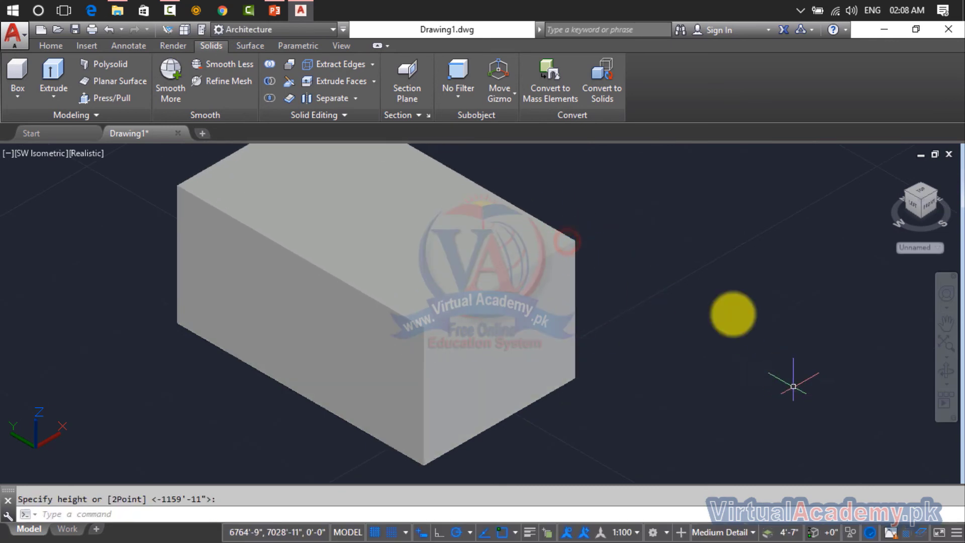
Erase the test box and switch the workspace to 3D Modeling
{"action": "scroll", "coordinate": [714, 294], "scroll_direction": "down", "scroll_amount": 5}
{"action": "left_click", "coordinate": [703, 247]}
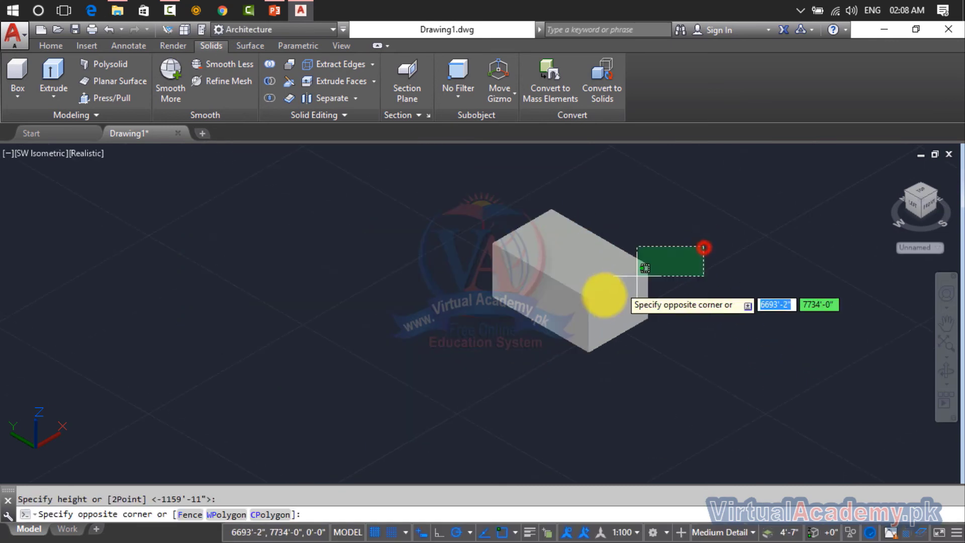
{"action": "left_click", "coordinate": [604, 294]}
{"action": "key", "text": "Delete"}
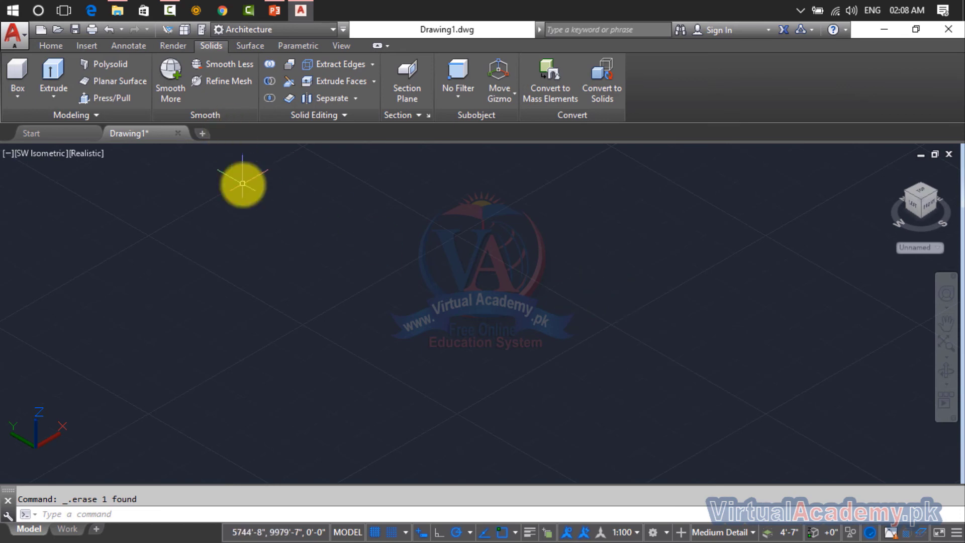
{"action": "left_click", "coordinate": [334, 32]}
{"action": "left_click", "coordinate": [273, 74]}
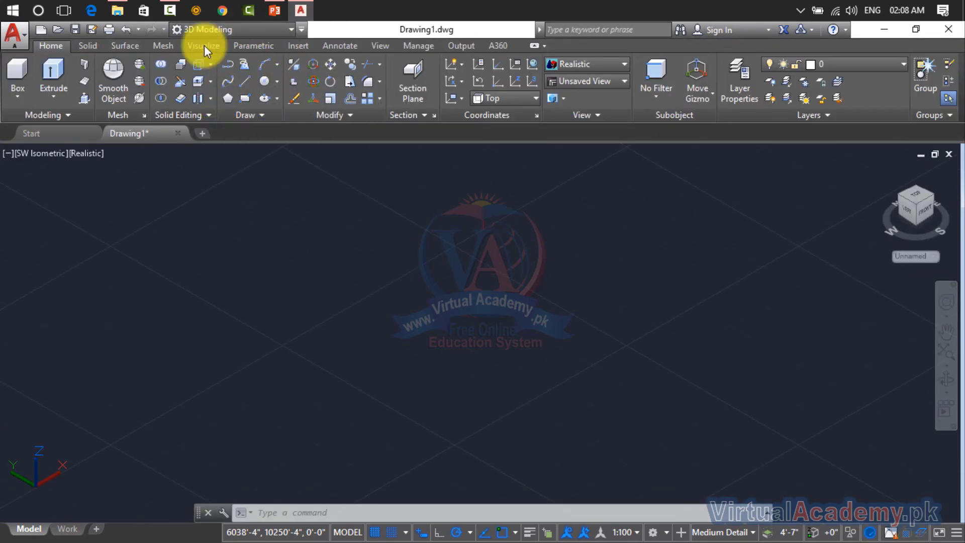
Draw a mesh box from the Mesh tab's Primitives list
{"action": "left_click", "coordinate": [170, 47]}
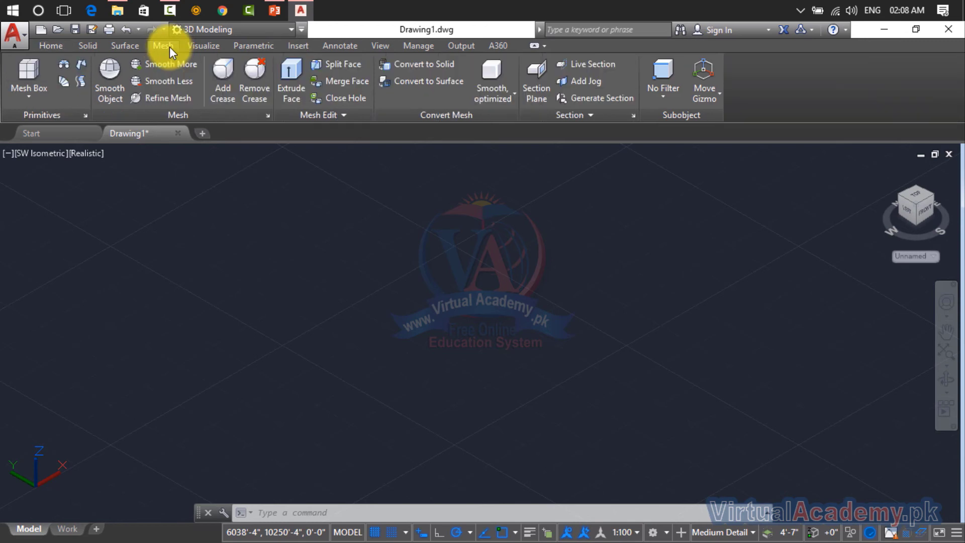
{"action": "left_click", "coordinate": [33, 95]}
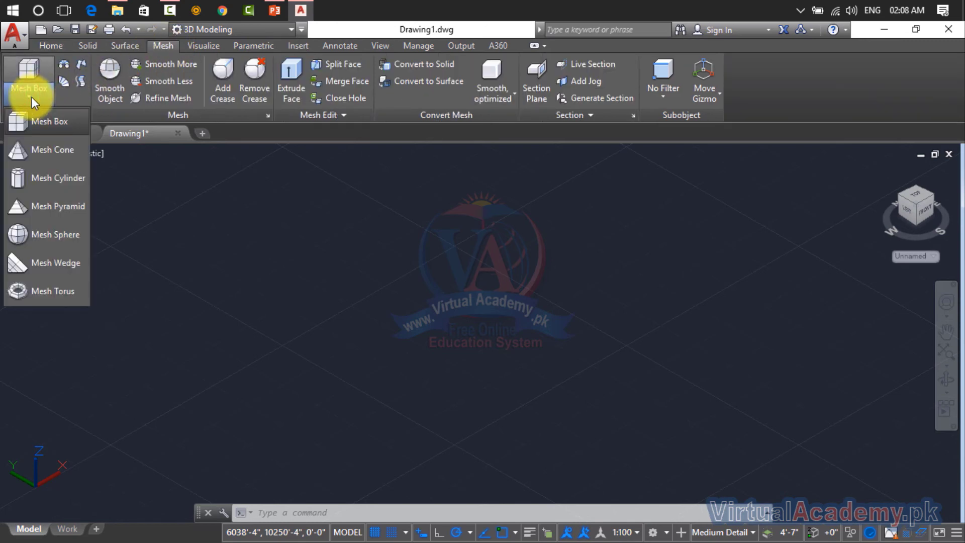
{"action": "left_click", "coordinate": [38, 119]}
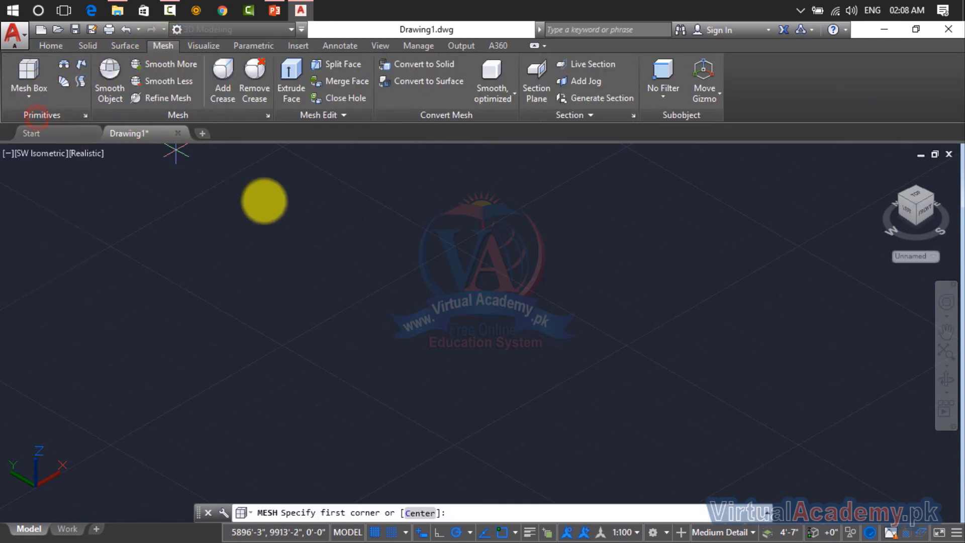
{"action": "left_click", "coordinate": [233, 273]}
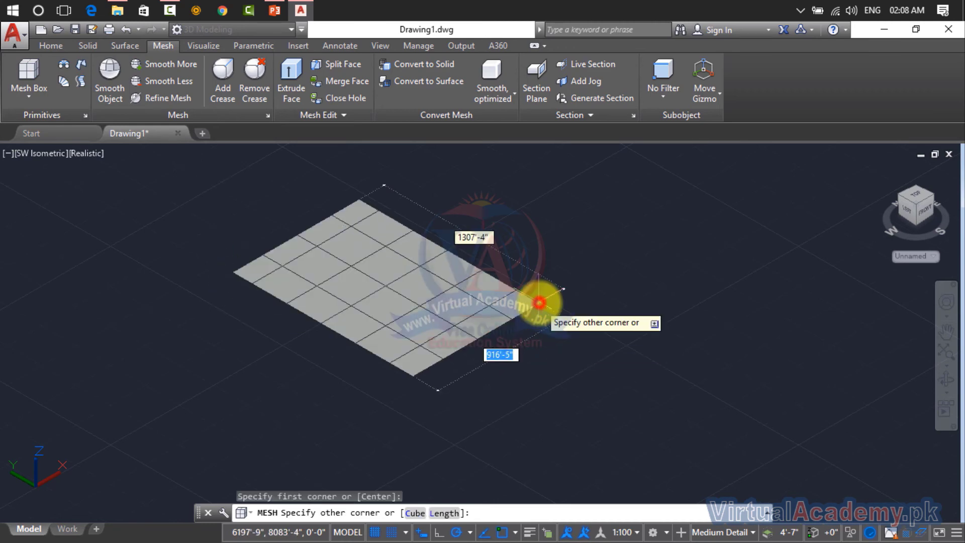
{"action": "left_click", "coordinate": [539, 303]}
{"action": "middle_click_drag", "start_coordinate": [523, 209], "coordinate": [508, 246]}
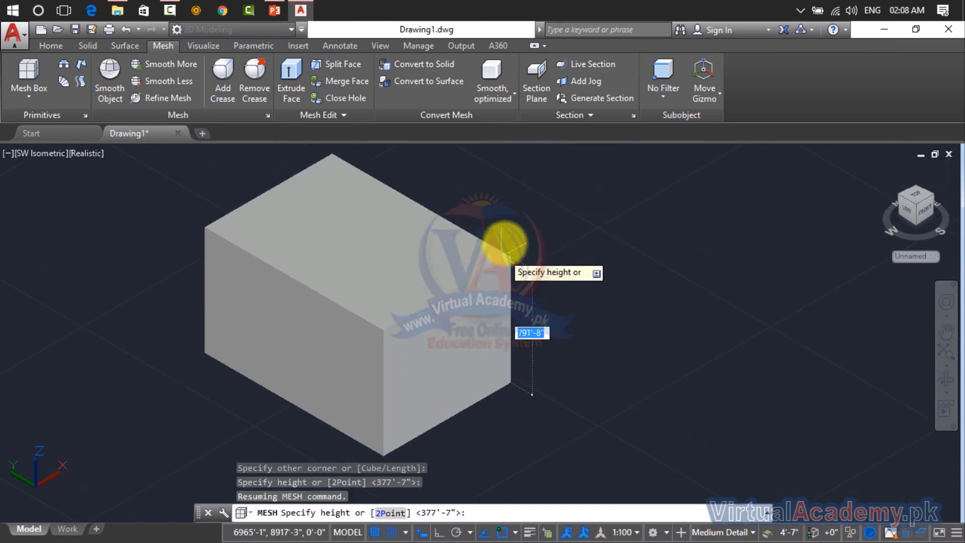
{"action": "left_click", "coordinate": [508, 246]}
Add a mesh sphere to the right of the box
{"action": "left_click", "coordinate": [31, 95]}
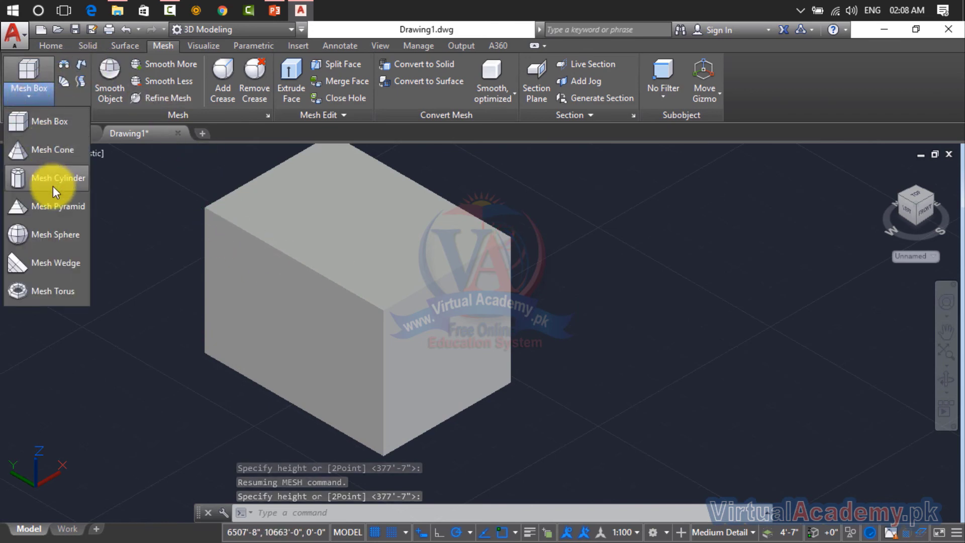
{"action": "left_click", "coordinate": [35, 236]}
{"action": "scroll", "coordinate": [680, 311], "scroll_direction": "down", "scroll_amount": 4}
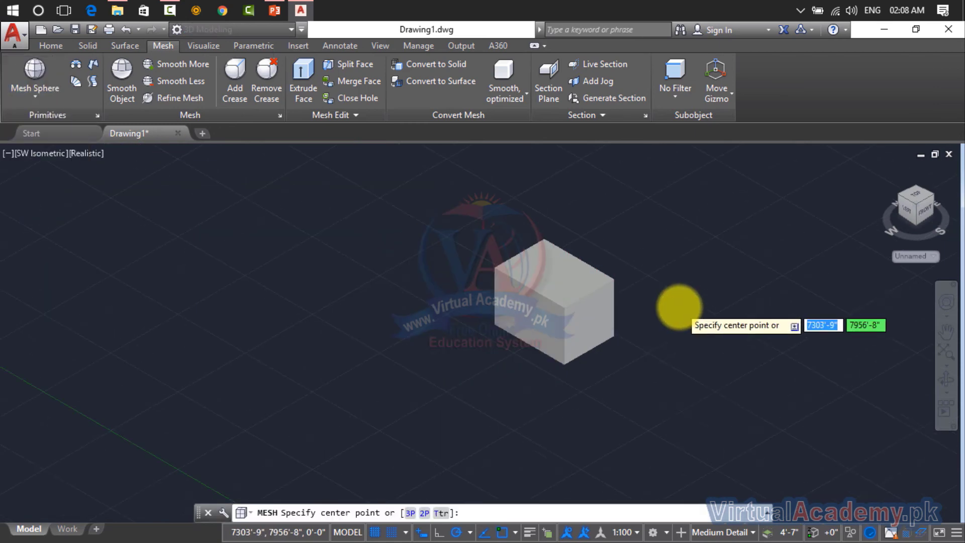
{"action": "middle_click_drag", "start_coordinate": [674, 308], "coordinate": [459, 295]}
{"action": "left_click", "coordinate": [556, 301]}
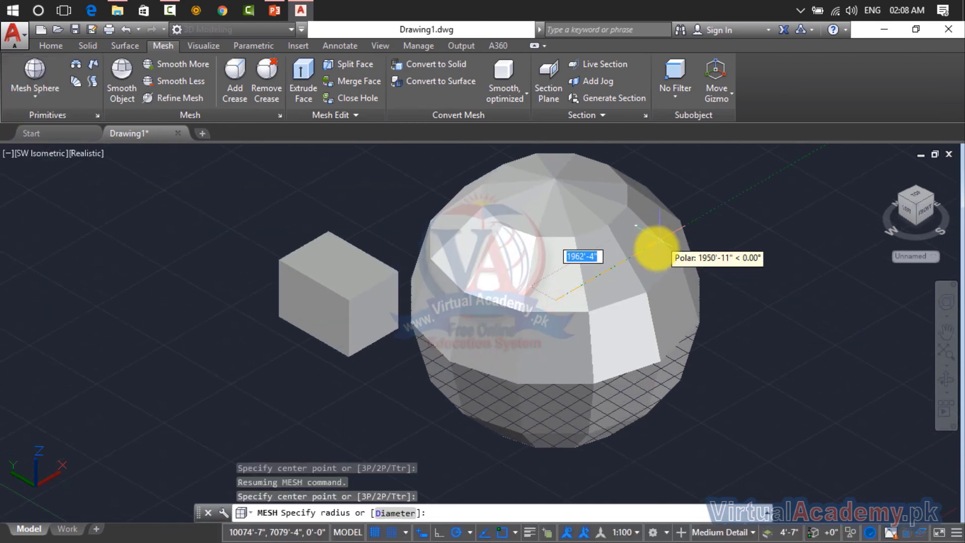
{"action": "left_click", "coordinate": [646, 285]}
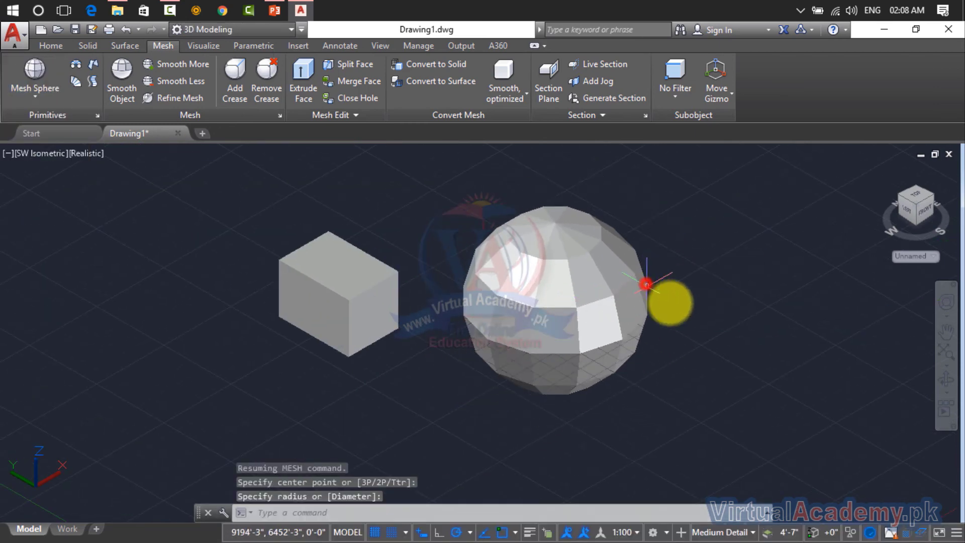
Add a mesh torus to the right of the sphere
{"action": "left_click", "coordinate": [32, 98]}
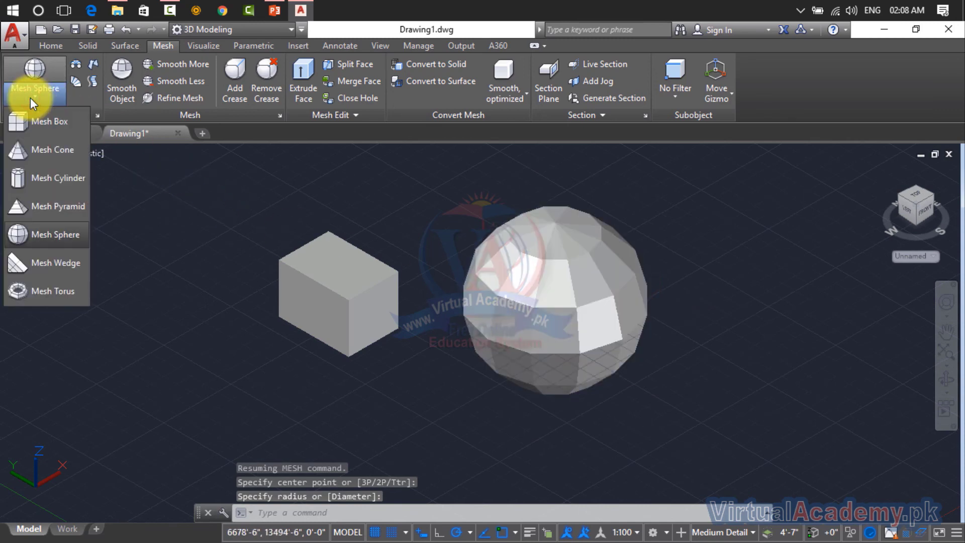
{"action": "left_click", "coordinate": [32, 291]}
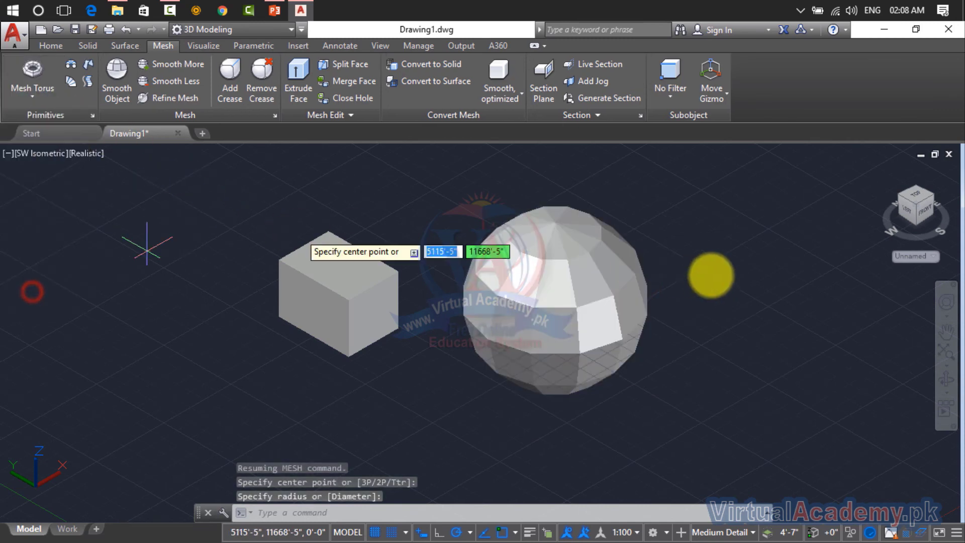
{"action": "middle_click_drag", "start_coordinate": [717, 269], "coordinate": [430, 258]}
{"action": "left_click", "coordinate": [603, 265]}
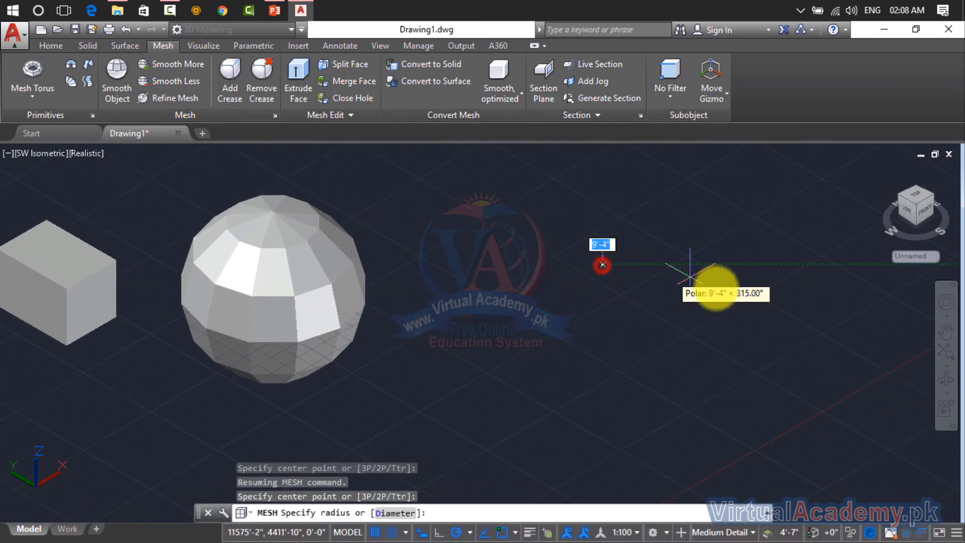
{"action": "left_click", "coordinate": [740, 286]}
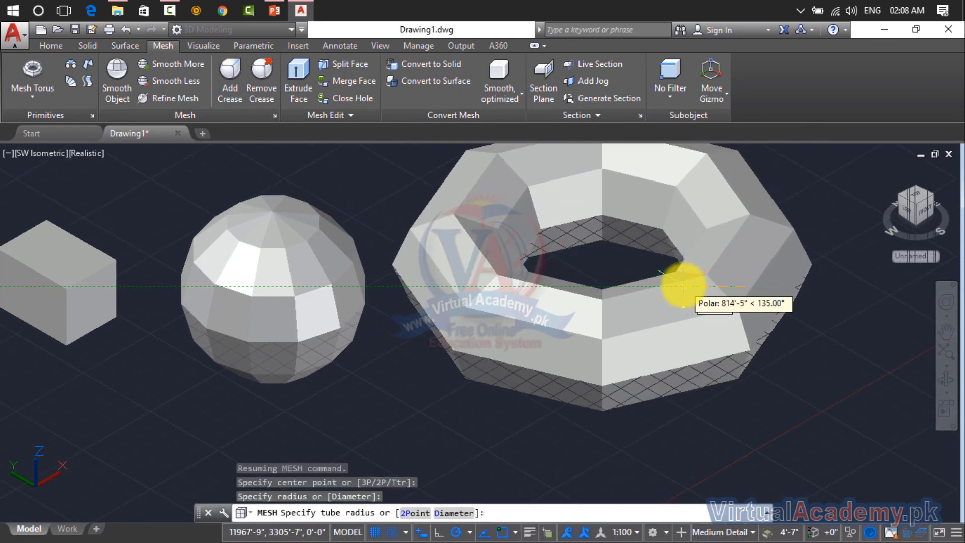
{"action": "left_click", "coordinate": [683, 286]}
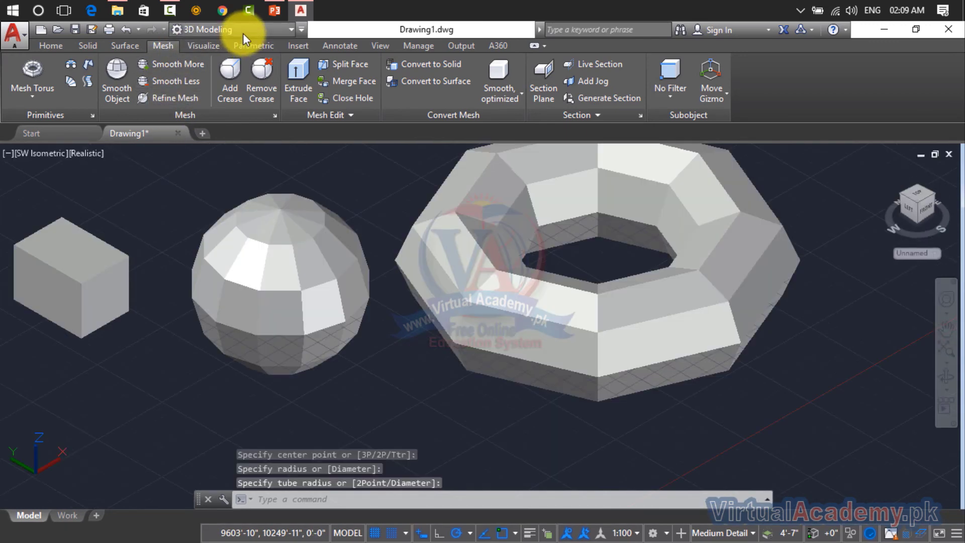
{"action": "left_click", "coordinate": [243, 31]}
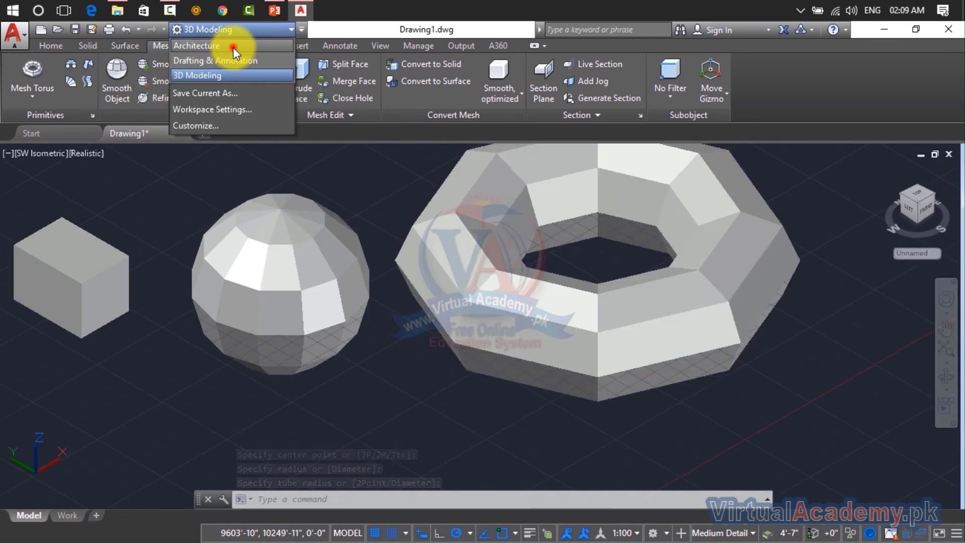
Switch to the Architecture workspace and draw a long solid box right of the torus
{"action": "left_click", "coordinate": [234, 46]}
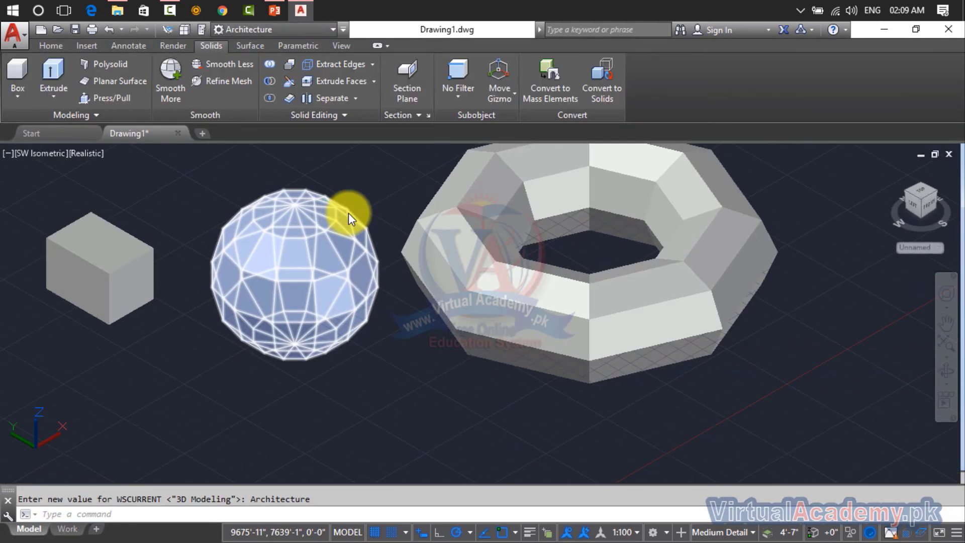
{"action": "scroll", "coordinate": [349, 213], "scroll_direction": "down", "scroll_amount": 1}
{"action": "scroll", "coordinate": [302, 217], "scroll_direction": "down", "scroll_amount": 2}
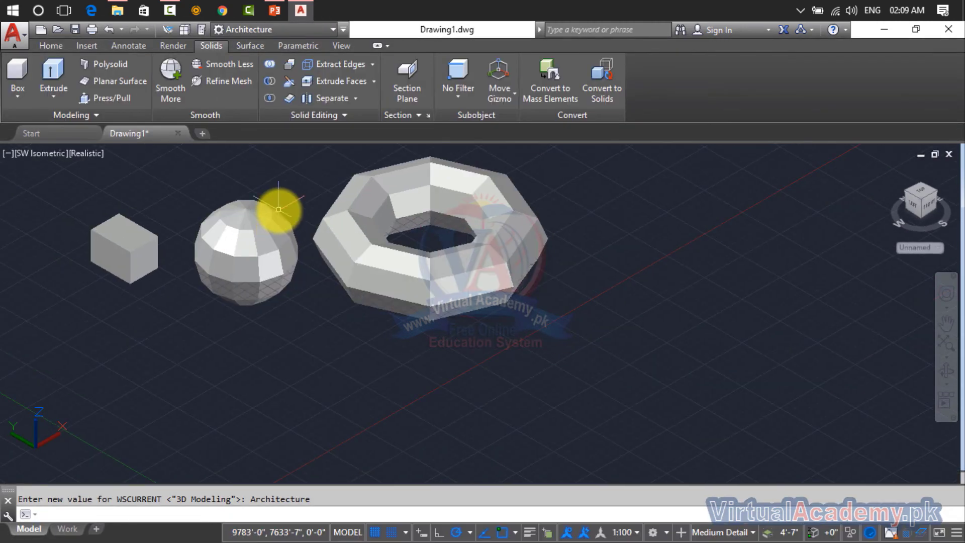
{"action": "left_click", "coordinate": [190, 76]}
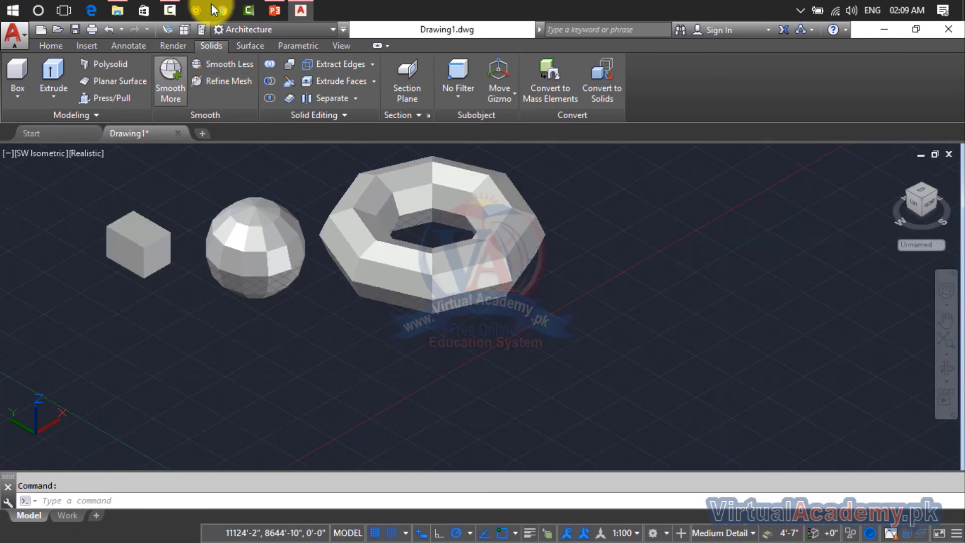
{"action": "left_click", "coordinate": [22, 99]}
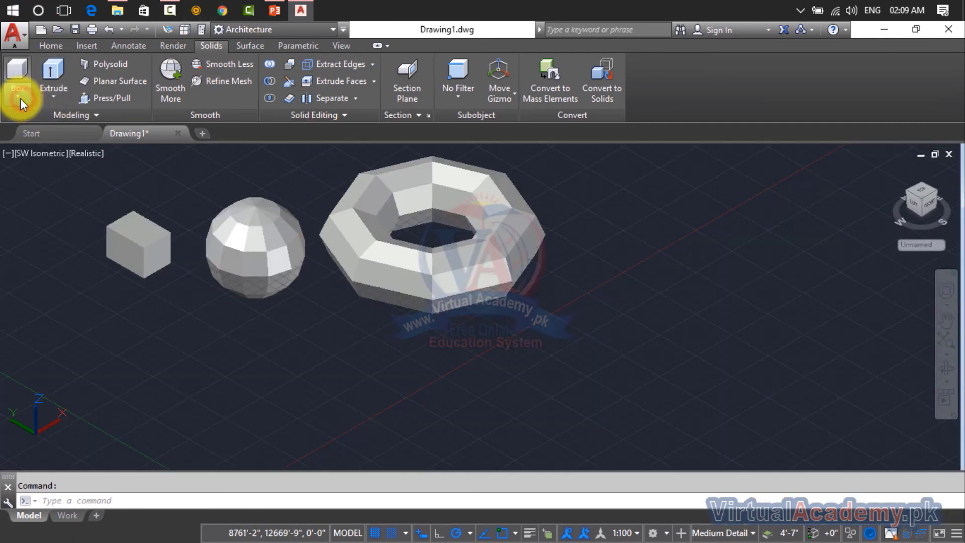
{"action": "left_click", "coordinate": [20, 108]}
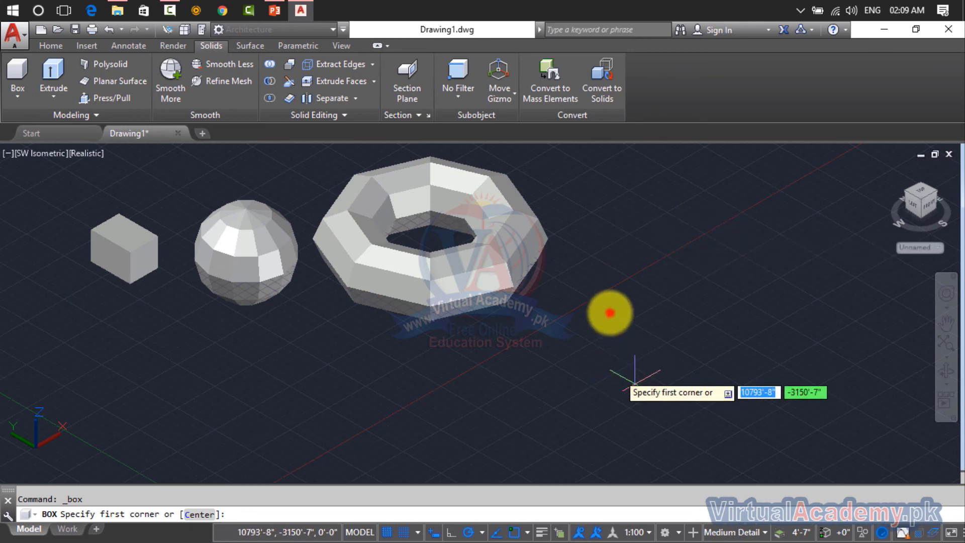
{"action": "left_click", "coordinate": [611, 311]}
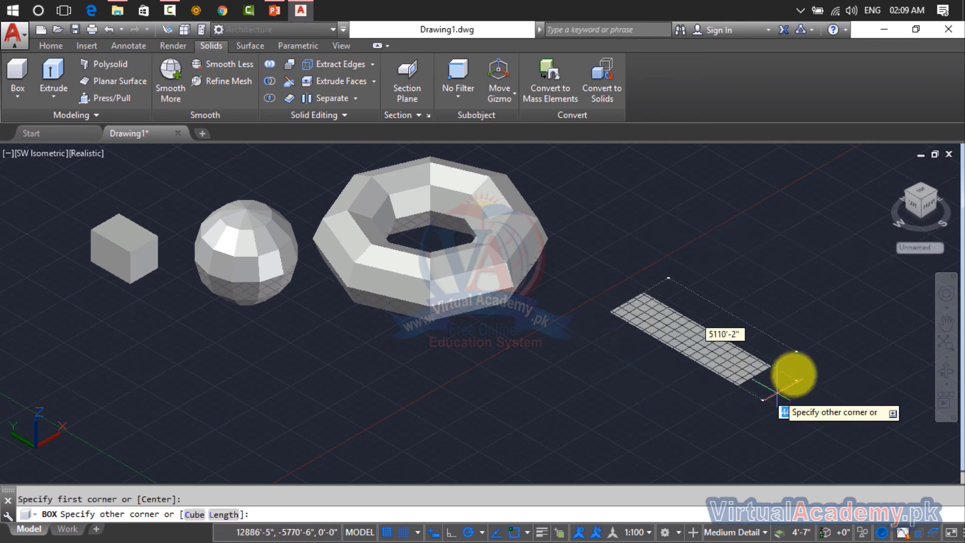
{"action": "left_click", "coordinate": [797, 372]}
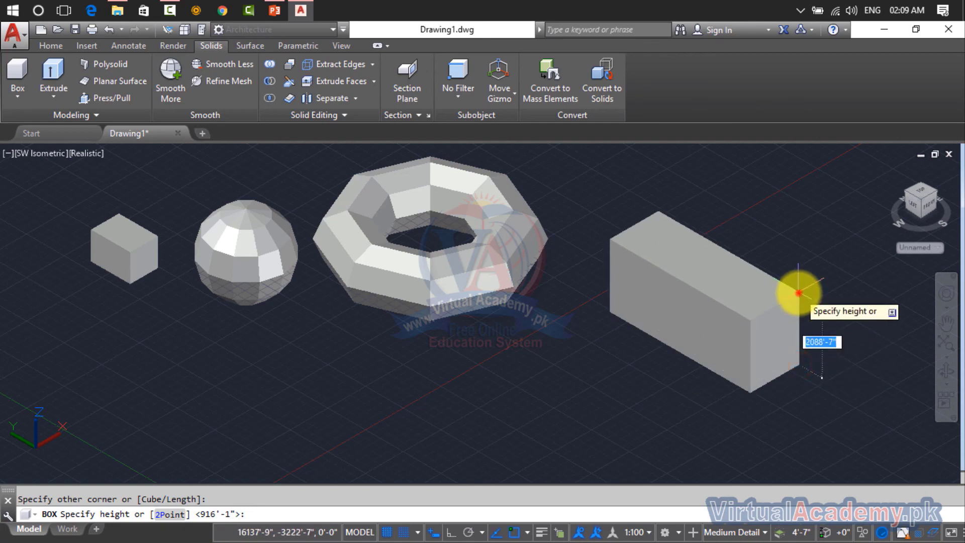
{"action": "left_click", "coordinate": [799, 292]}
Draw a solid sphere above the new box
{"action": "left_click", "coordinate": [26, 95]}
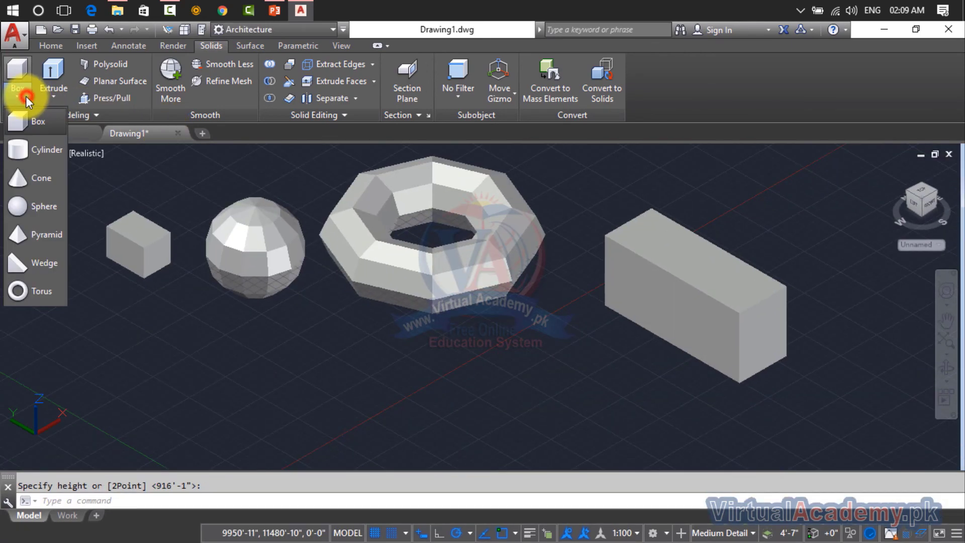
{"action": "left_click", "coordinate": [38, 206]}
{"action": "middle_click_drag", "start_coordinate": [459, 291], "coordinate": [355, 327]}
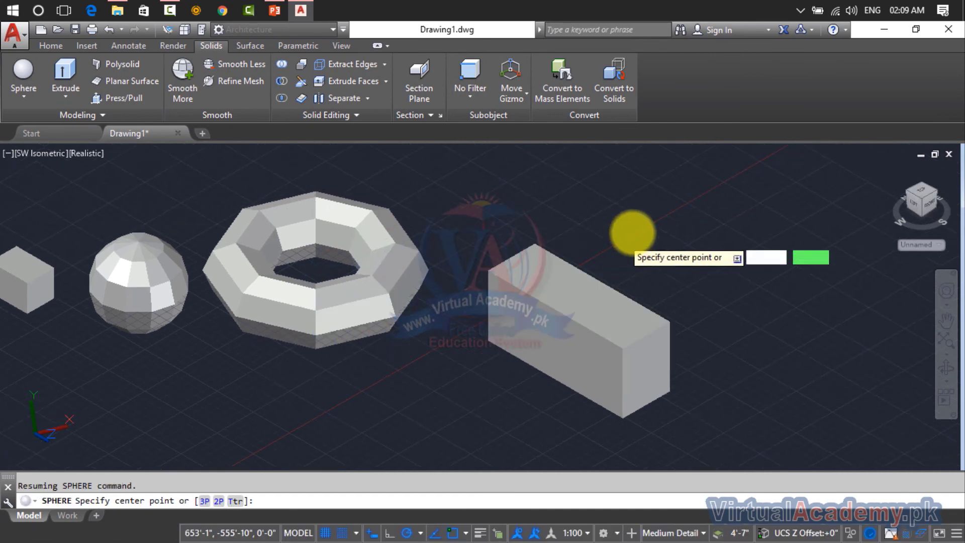
{"action": "left_click", "coordinate": [670, 199]}
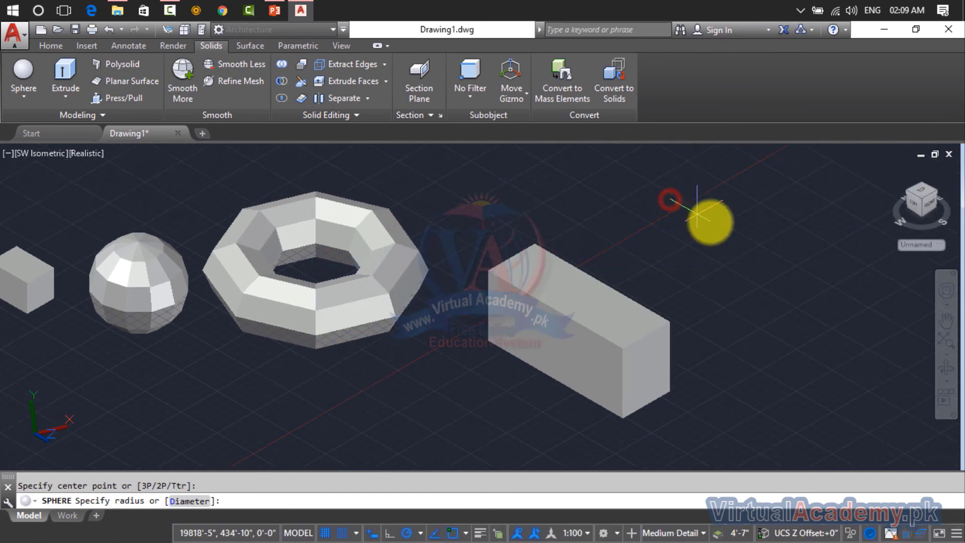
{"action": "left_click", "coordinate": [734, 235]}
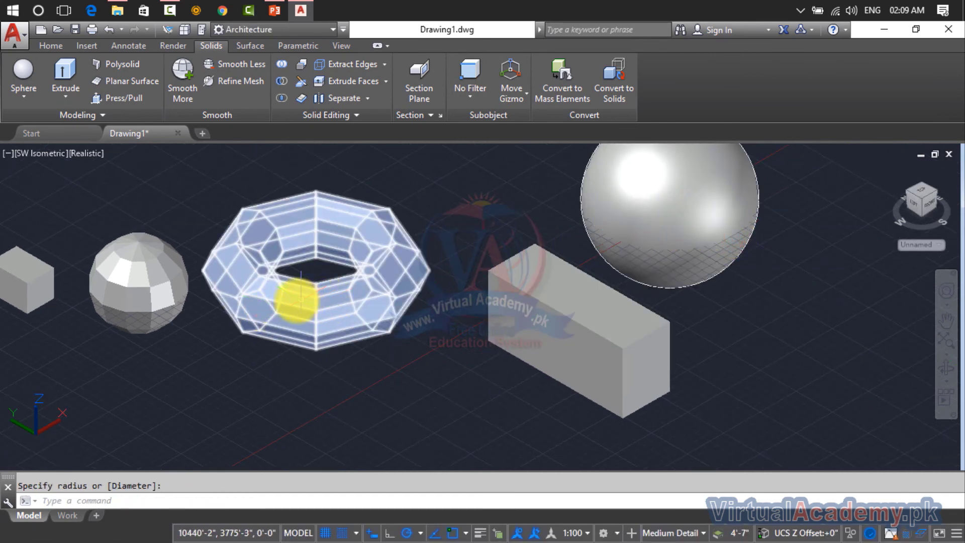
Fit all objects in view and pick the solid sphere for Smooth More
{"action": "scroll", "coordinate": [347, 302], "scroll_direction": "down", "scroll_amount": 3}
{"action": "middle_click_drag", "start_coordinate": [351, 295], "coordinate": [431, 274]}
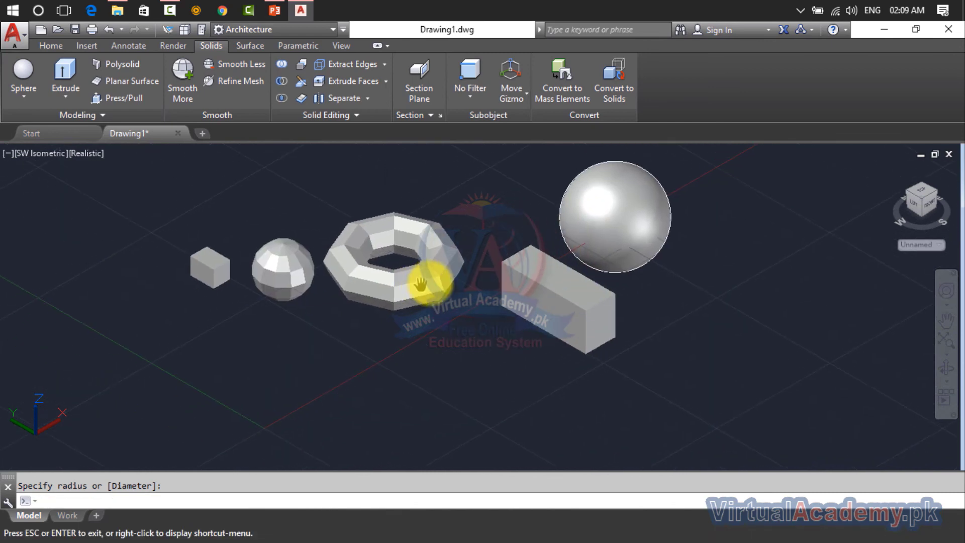
{"action": "left_click", "coordinate": [176, 87]}
{"action": "left_click", "coordinate": [605, 224]}
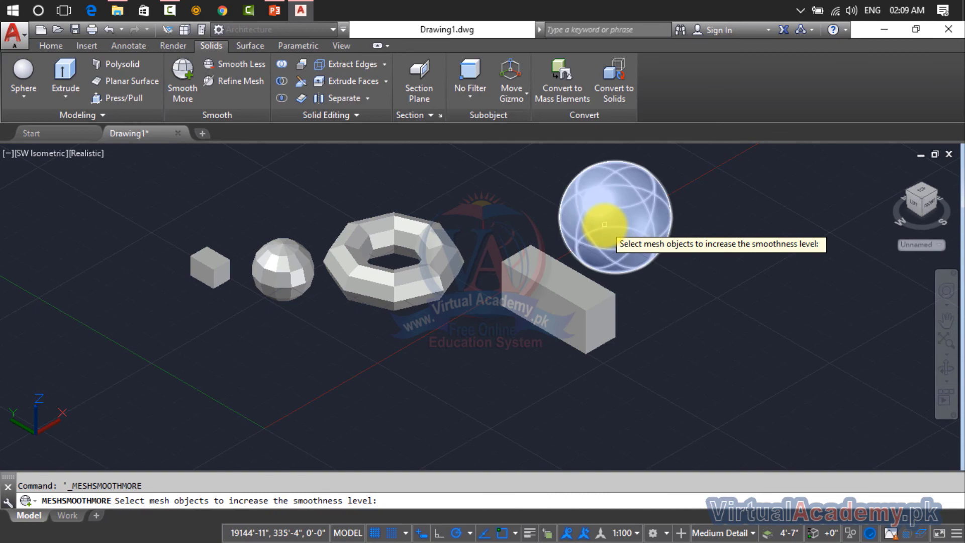
{"action": "left_click", "coordinate": [605, 223]}
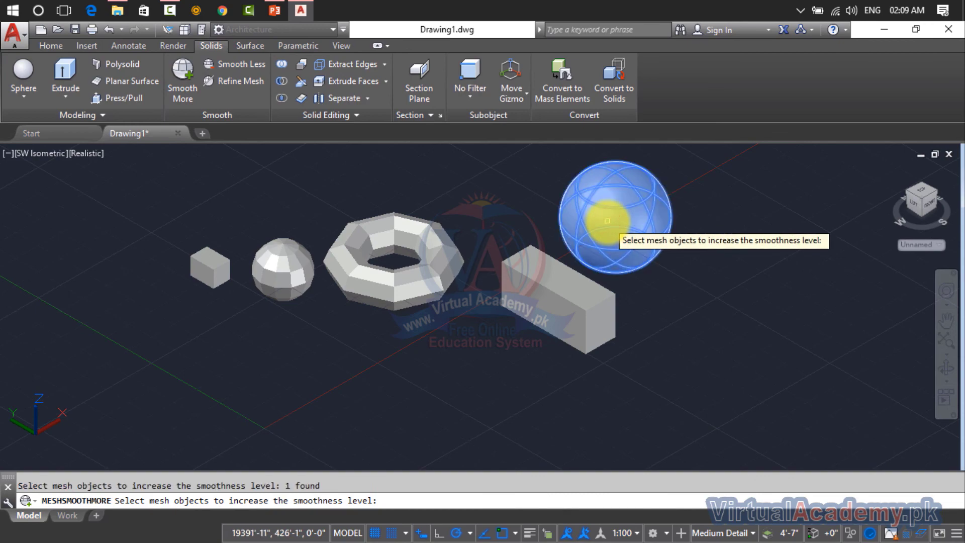
Cancel the Convert to Mesh prompt and delete the solid box and solid sphere
{"action": "key", "text": "Return"}
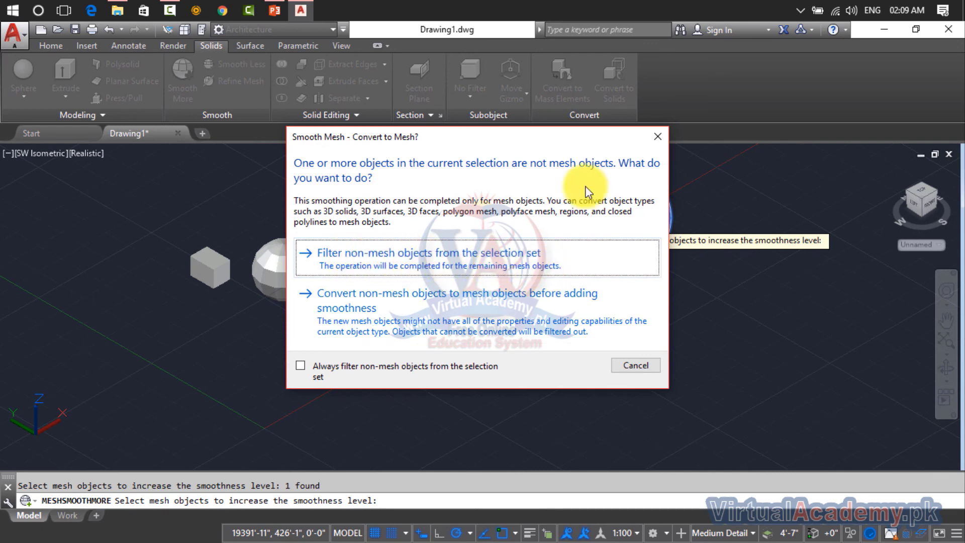
{"action": "left_click", "coordinate": [657, 136]}
{"action": "left_click", "coordinate": [655, 223]}
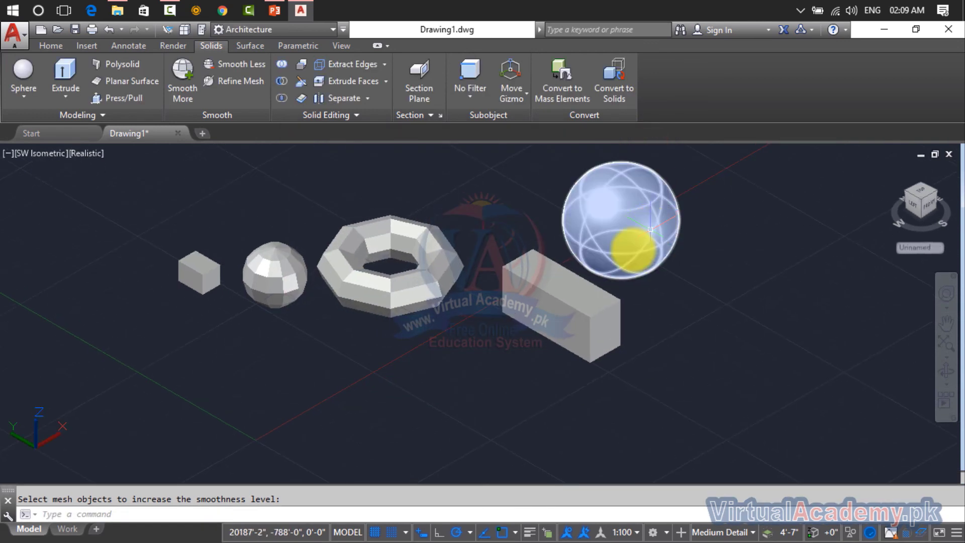
{"action": "key", "text": "Return"}
{"action": "left_click", "coordinate": [583, 308]}
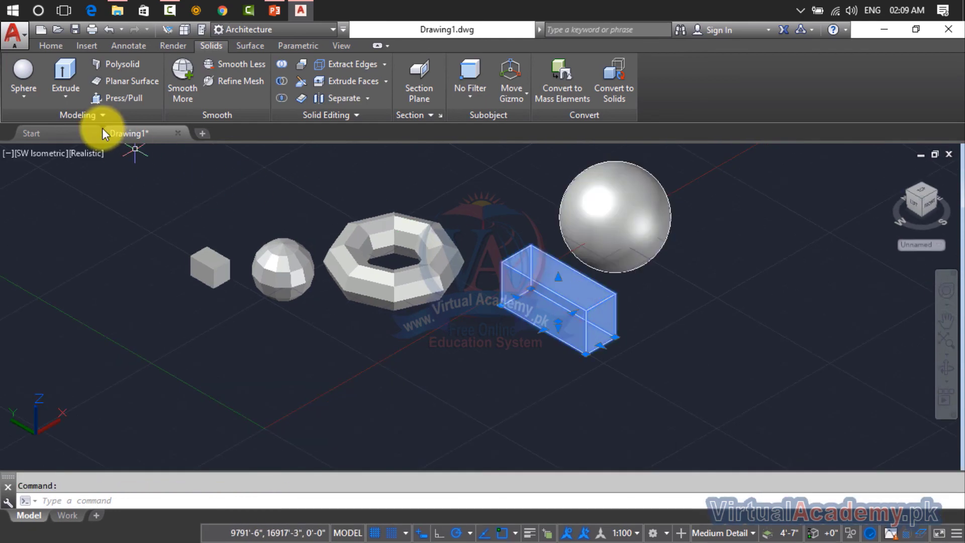
{"action": "left_click", "coordinate": [183, 75]}
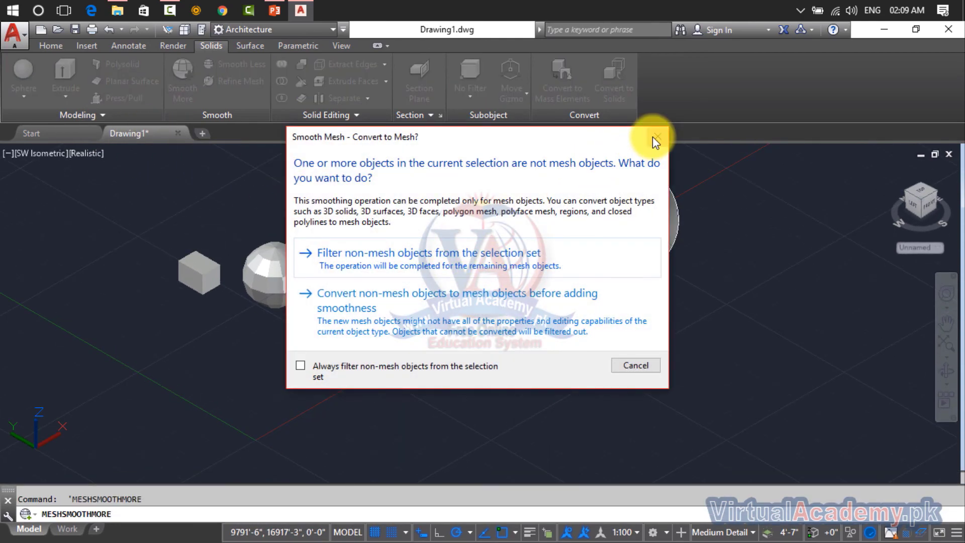
{"action": "left_click", "coordinate": [656, 138]}
{"action": "left_click", "coordinate": [638, 222]}
{"action": "key", "text": "Delete"}
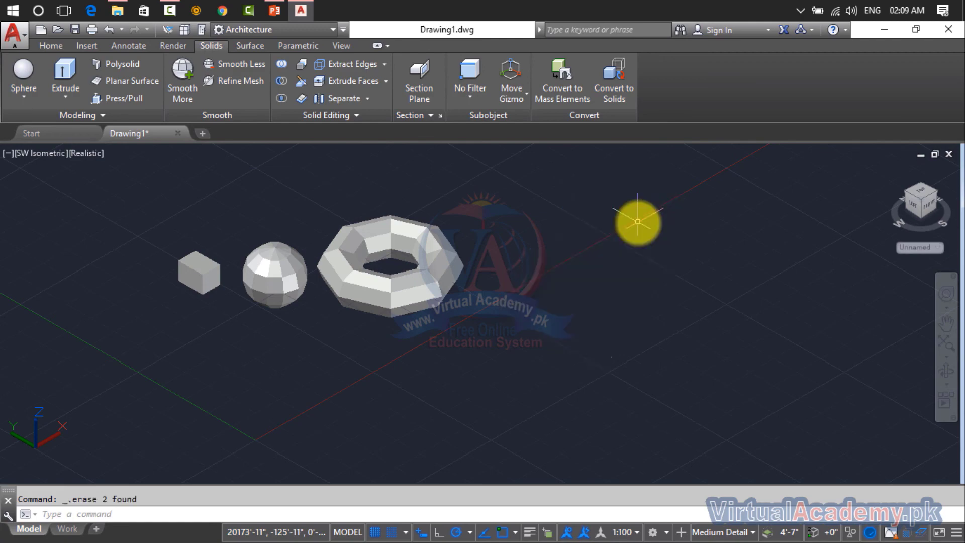
Zoom in on the mesh box and round its corners with Smooth More
{"action": "scroll", "coordinate": [216, 288], "scroll_direction": "up", "scroll_amount": 1}
{"action": "scroll", "coordinate": [211, 274], "scroll_direction": "up", "scroll_amount": 3}
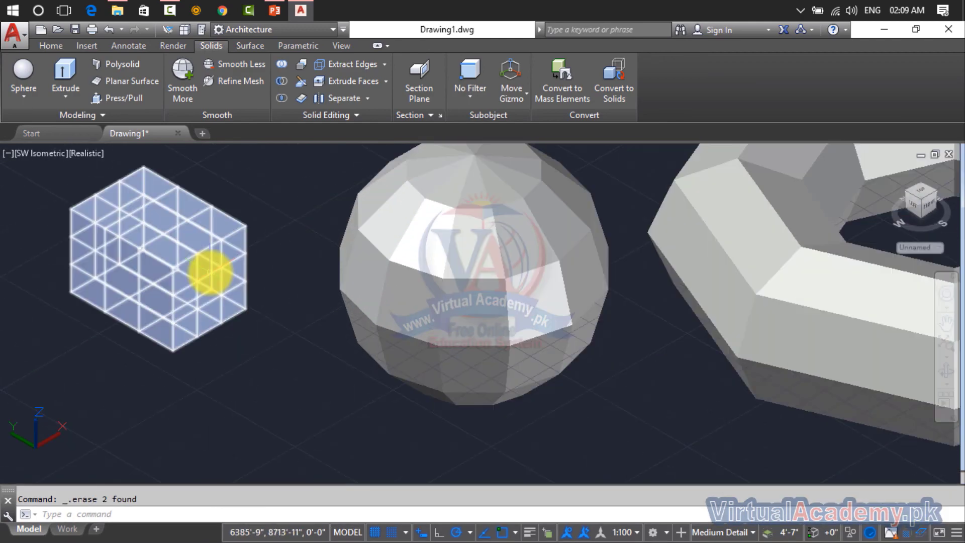
{"action": "mouse_move", "coordinate": [209, 271]}
{"action": "middle_mouse_down"}
{"action": "mouse_move", "coordinate": [431, 263]}
{"action": "mouse_move", "coordinate": [458, 302]}
{"action": "middle_mouse_up"}
{"action": "key", "text": "Escape"}
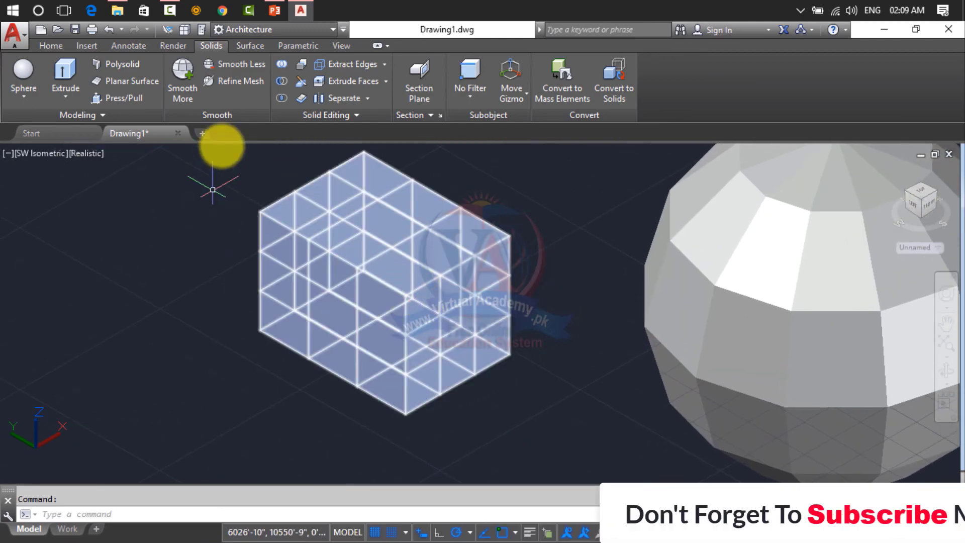
{"action": "left_click", "coordinate": [182, 75]}
{"action": "left_click", "coordinate": [421, 235]}
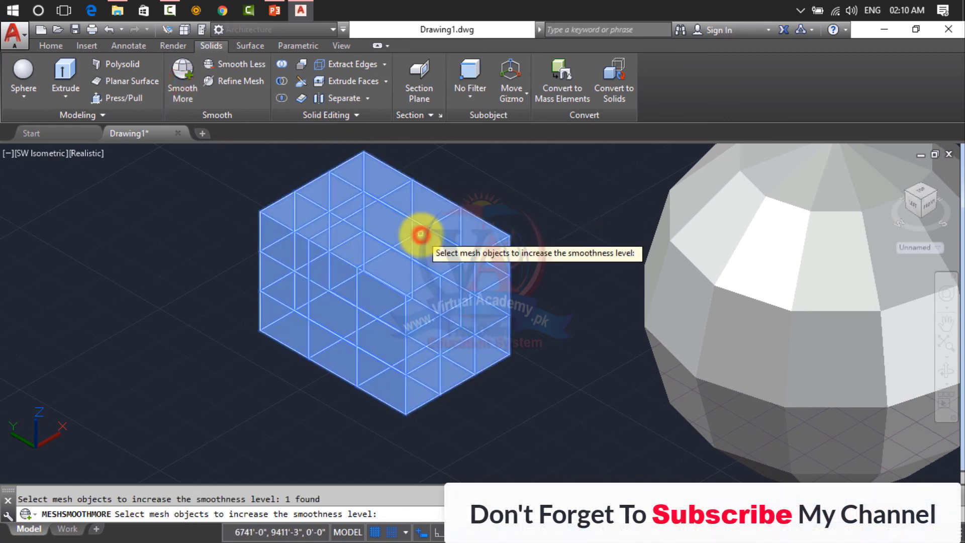
{"action": "key", "text": "Return"}
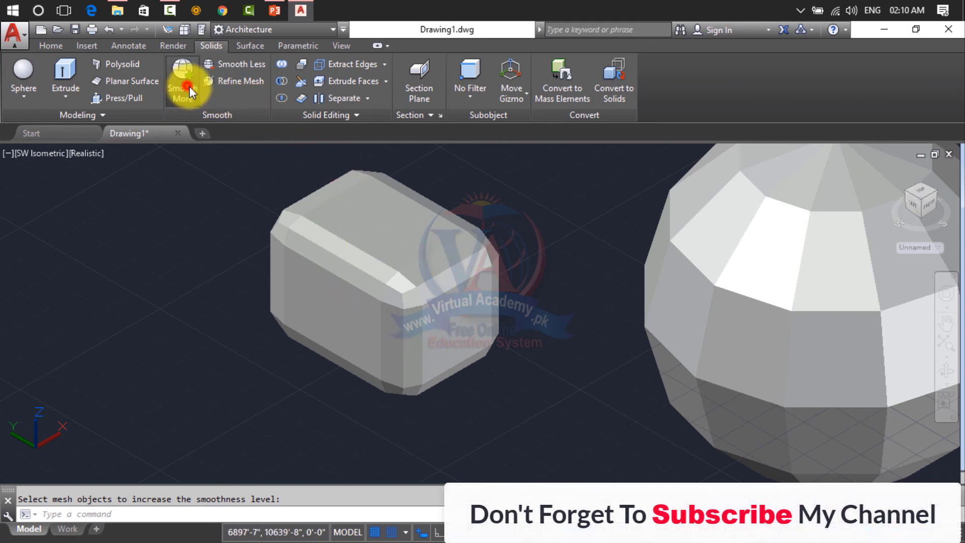
{"action": "left_click", "coordinate": [385, 254]}
{"action": "key", "text": "Return"}
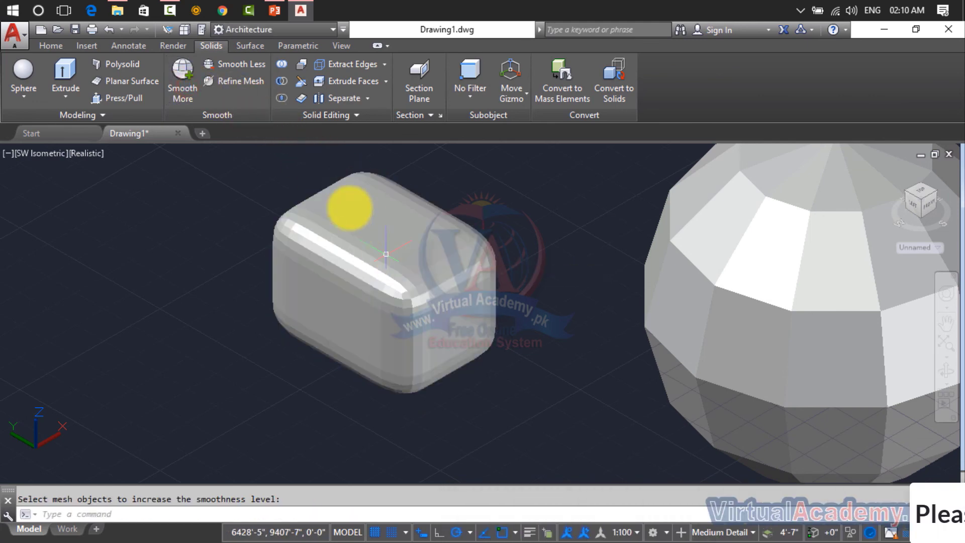
Smooth the mesh box further with two more Smooth More passes
{"action": "left_click", "coordinate": [182, 76]}
{"action": "left_click", "coordinate": [407, 253]}
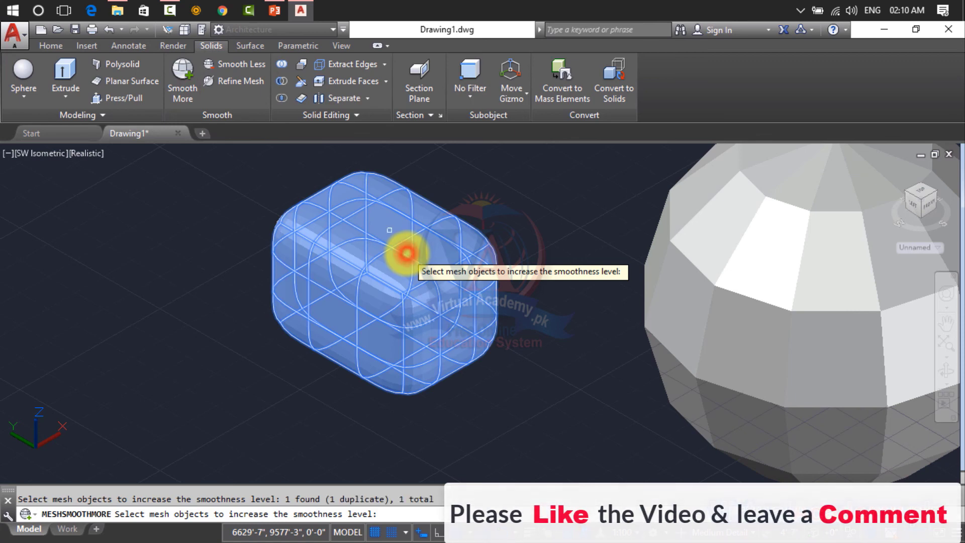
{"action": "key", "text": "Return"}
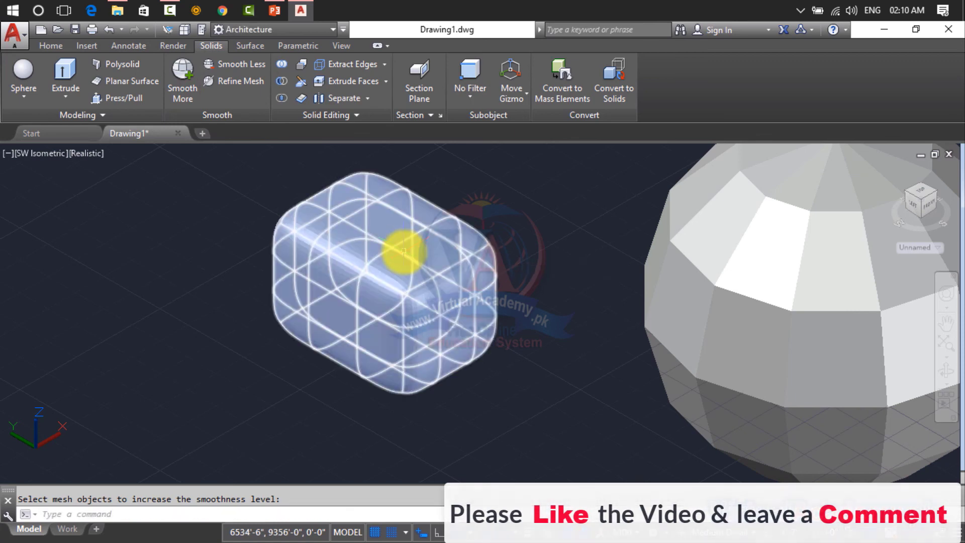
{"action": "key", "text": "Return"}
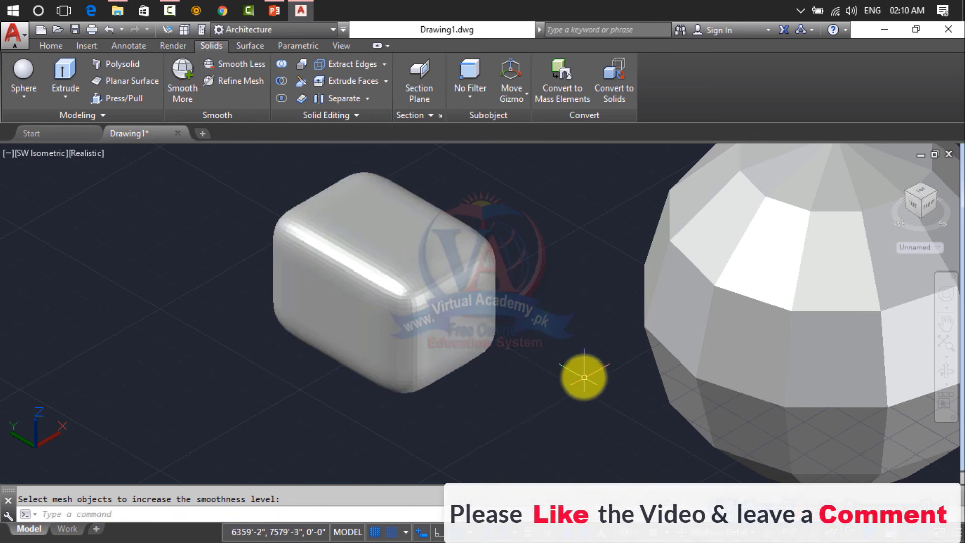
{"action": "left_click", "coordinate": [182, 73]}
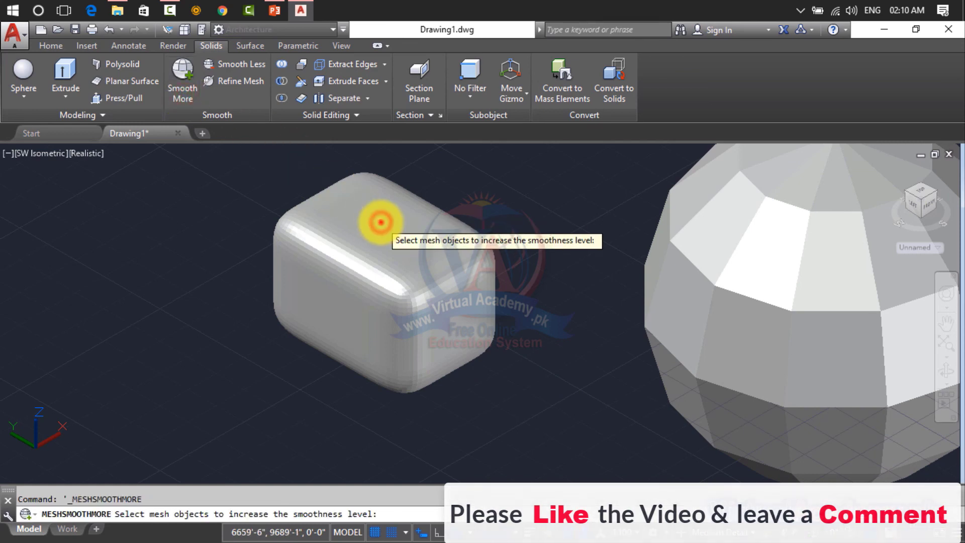
{"action": "left_click", "coordinate": [380, 221]}
{"action": "key", "text": "Return"}
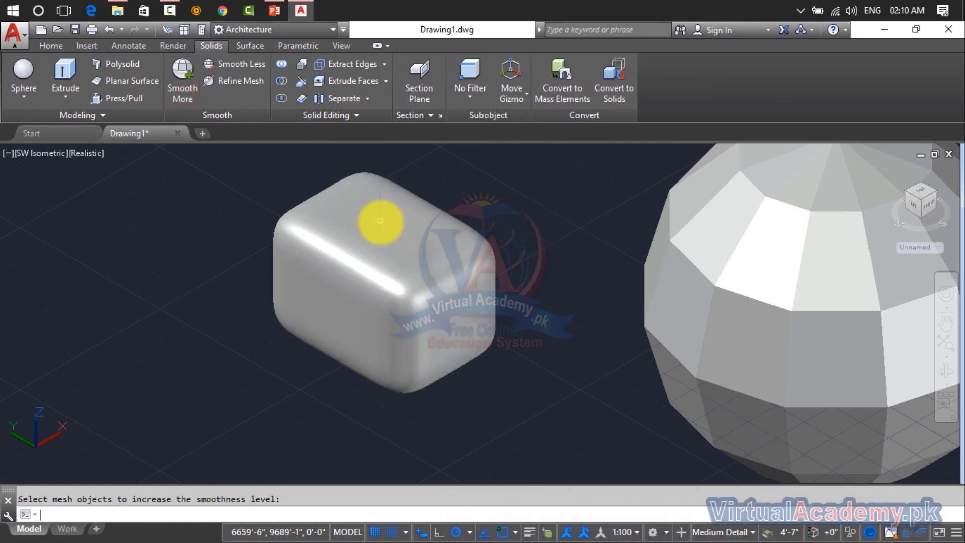
Step the box's smoothness back down with repeated Smooth Less passes
{"action": "scroll", "coordinate": [442, 322], "scroll_direction": "down", "scroll_amount": 3}
{"action": "scroll", "coordinate": [442, 322], "scroll_direction": "up", "scroll_amount": 1}
{"action": "scroll", "coordinate": [447, 320], "scroll_direction": "up", "scroll_amount": 2}
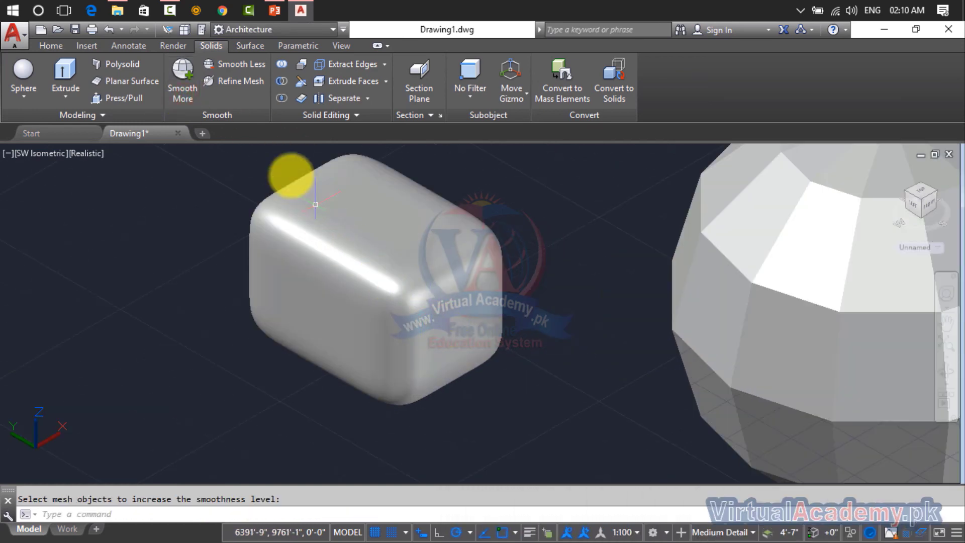
{"action": "left_click", "coordinate": [244, 65]}
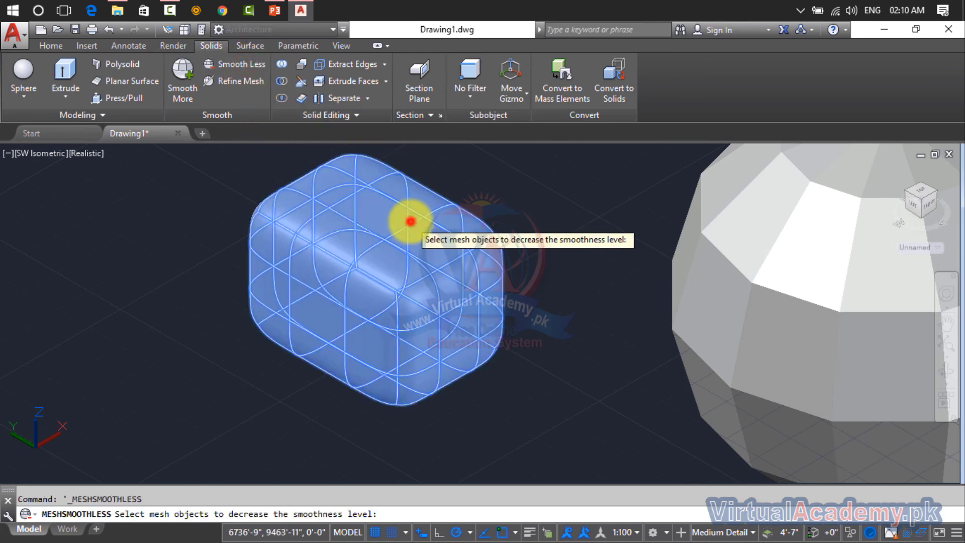
{"action": "key", "text": "Return"}
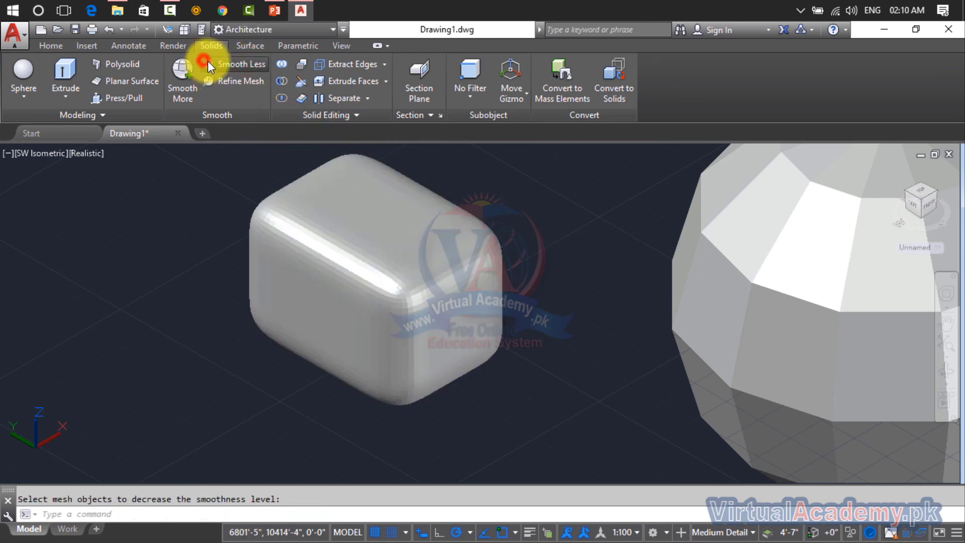
{"action": "left_click", "coordinate": [355, 204]}
{"action": "key", "text": "Return"}
{"action": "left_click", "coordinate": [258, 62]}
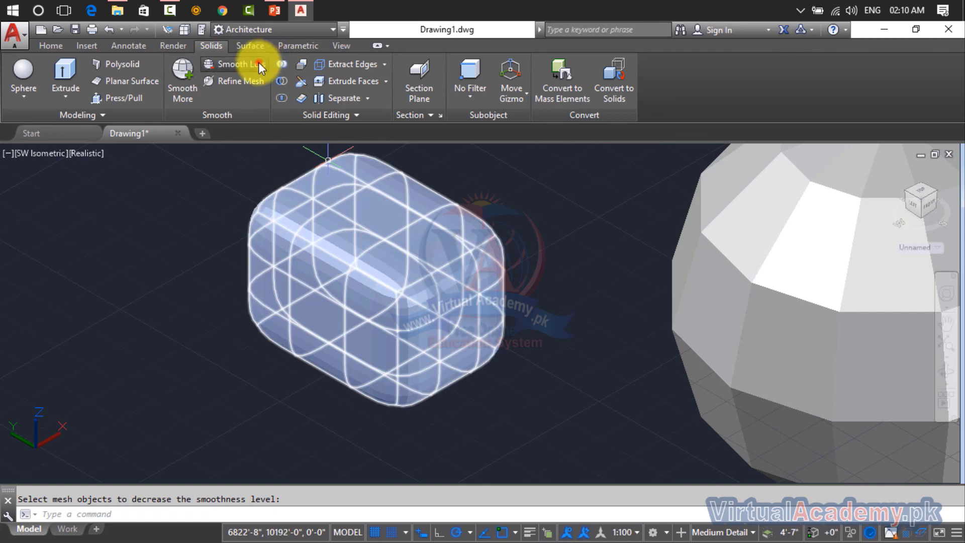
{"action": "left_click", "coordinate": [357, 197]}
{"action": "key", "text": "Return"}
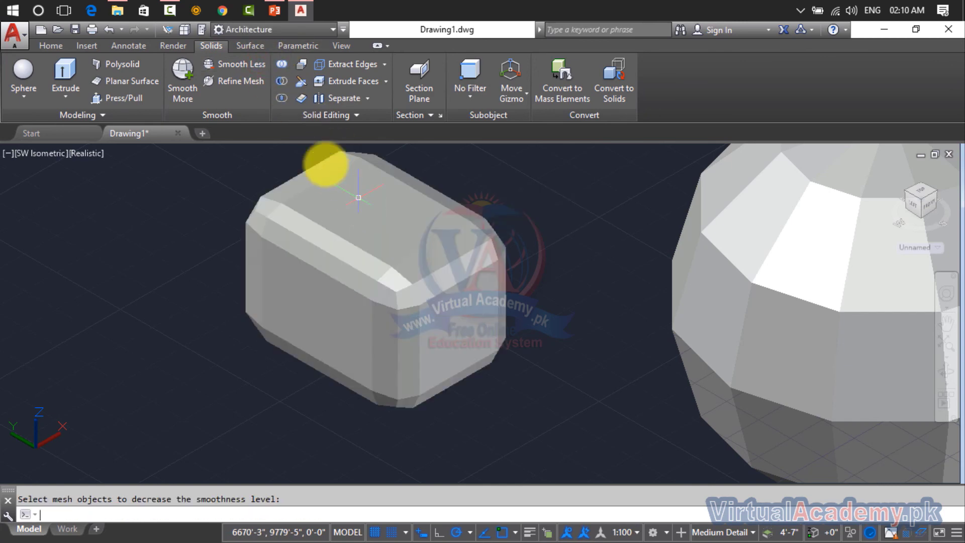
Keep reducing smoothness until the minimum-smoothness warning appears, then close it
{"action": "left_click", "coordinate": [358, 198]}
{"action": "left_click", "coordinate": [352, 199]}
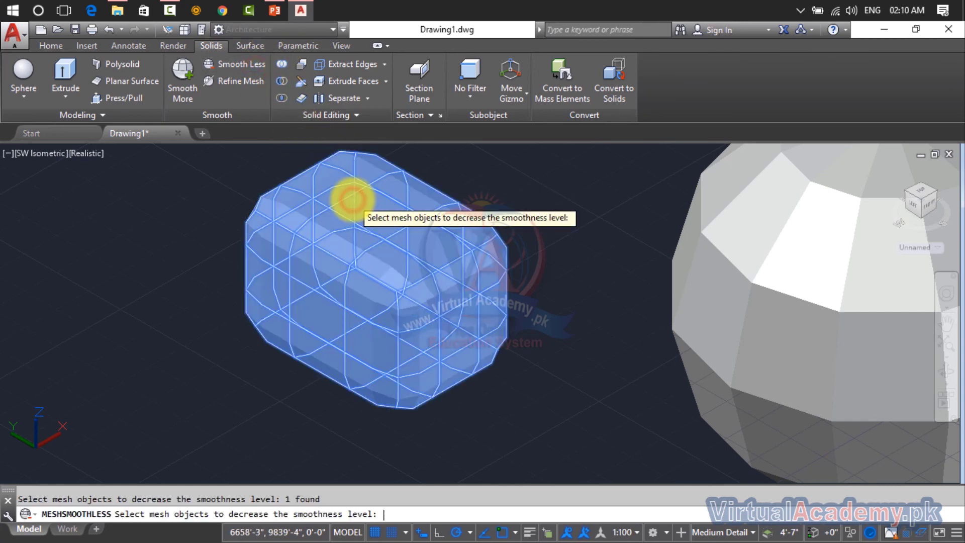
{"action": "key", "text": "Return"}
{"action": "left_click", "coordinate": [262, 69]}
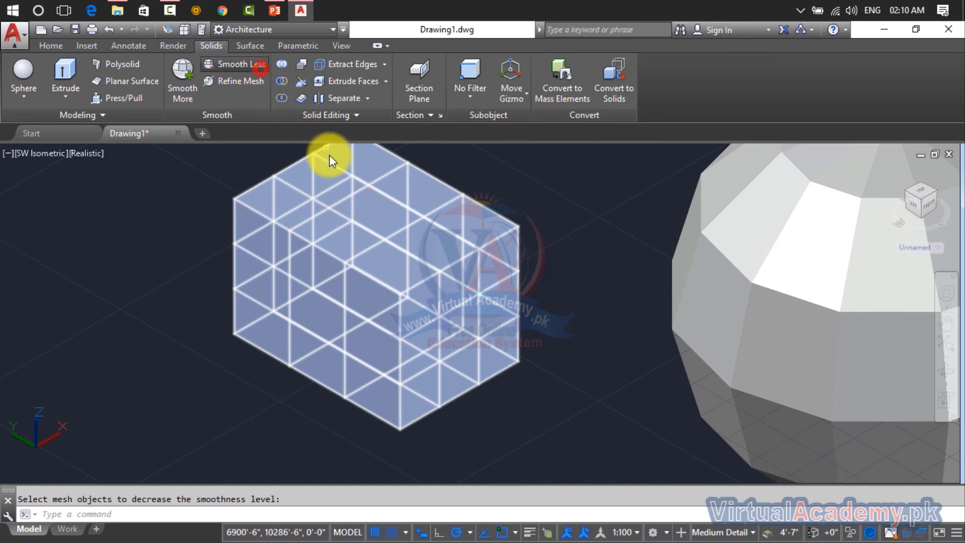
{"action": "left_click", "coordinate": [376, 237]}
{"action": "key", "text": "Return"}
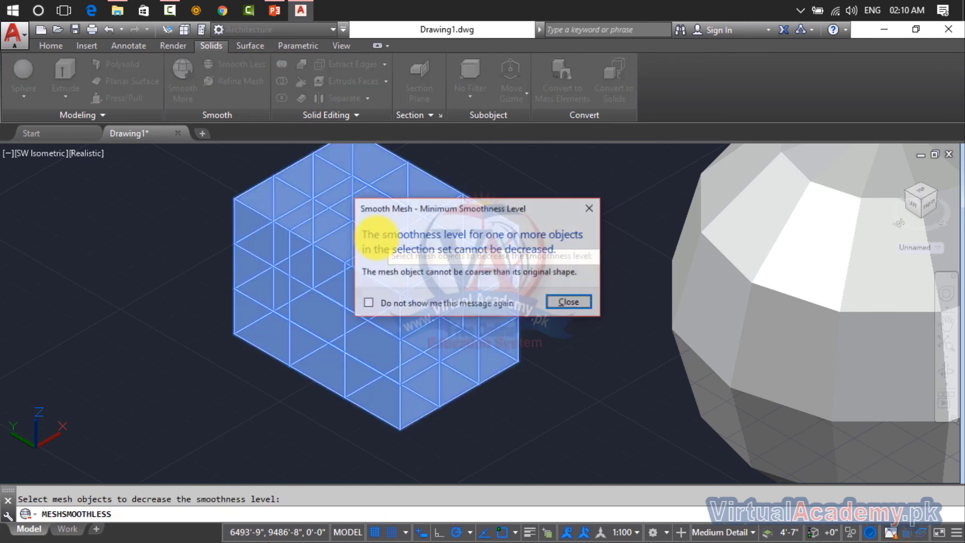
{"action": "left_click", "coordinate": [570, 303]}
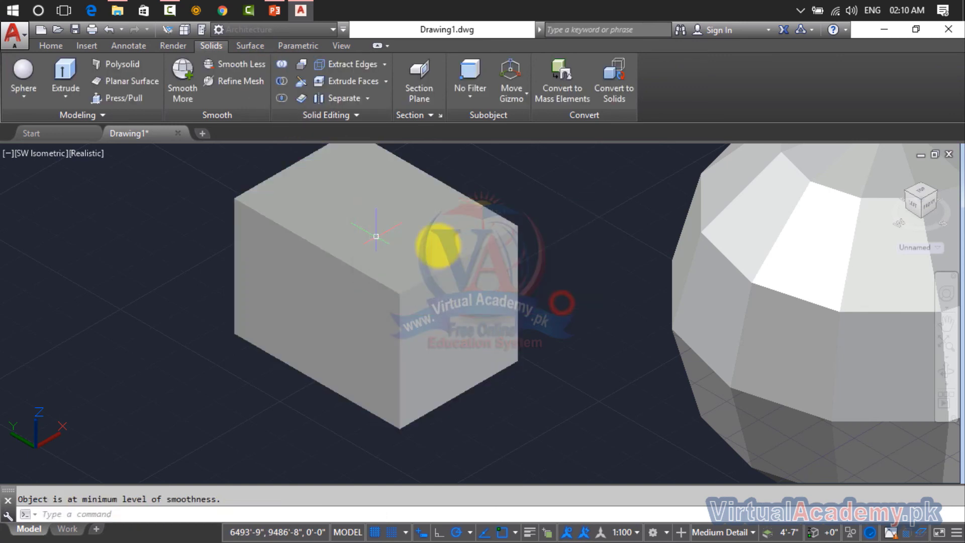
Pan to the mesh sphere and raise its smoothness with Smooth More
{"action": "scroll", "coordinate": [372, 232], "scroll_direction": "down", "scroll_amount": 4}
{"action": "middle_click_drag", "start_coordinate": [372, 233], "coordinate": [147, 227]}
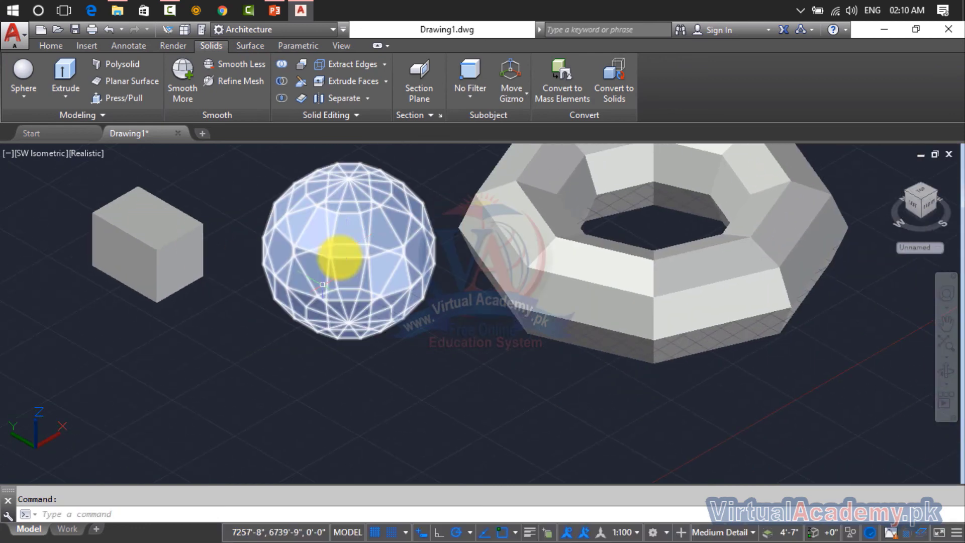
{"action": "left_click", "coordinate": [191, 97]}
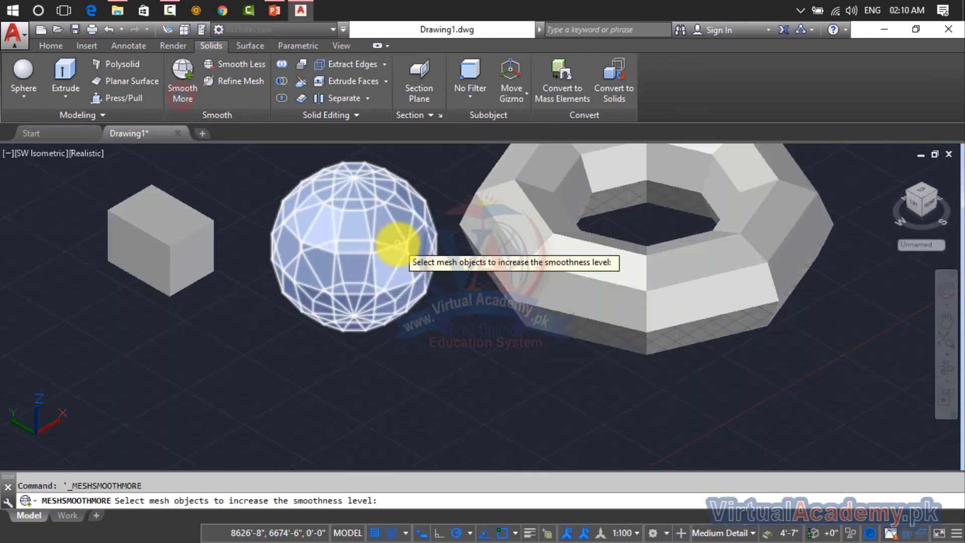
{"action": "left_click", "coordinate": [397, 244]}
{"action": "key", "text": "Return"}
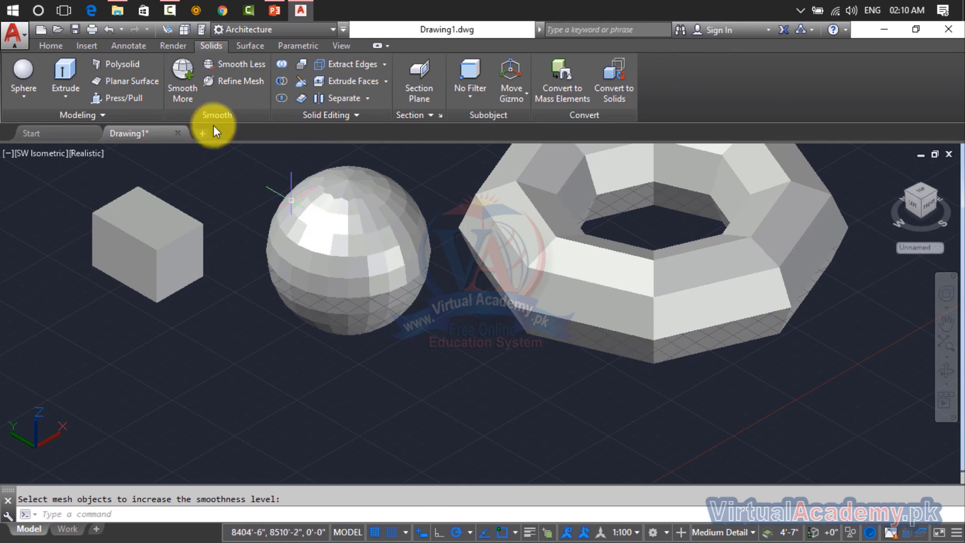
{"action": "left_click", "coordinate": [324, 216]}
{"action": "key", "text": "Return"}
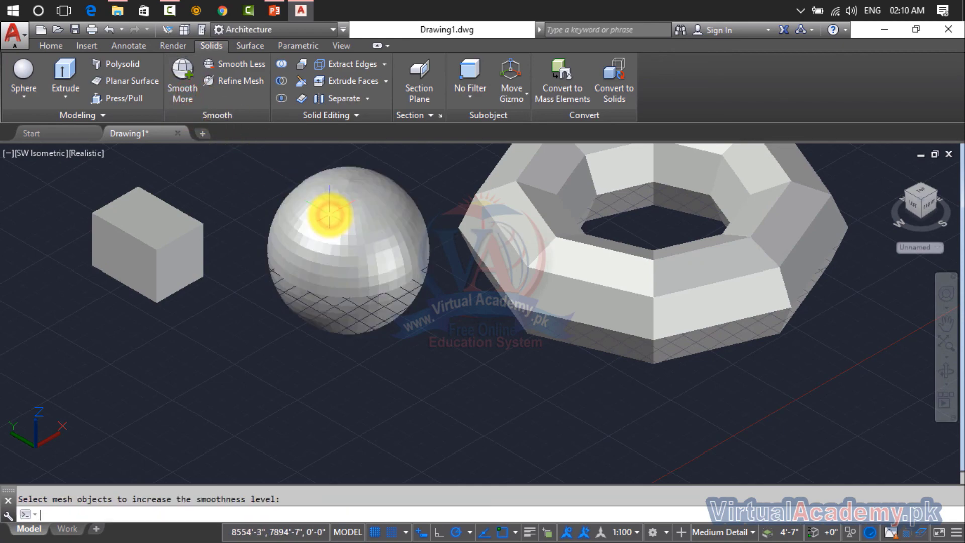
{"action": "key", "text": "Return"}
Apply several more Smooth More passes until the sphere is fully rounded
{"action": "scroll", "coordinate": [331, 220], "scroll_direction": "up", "scroll_amount": 5}
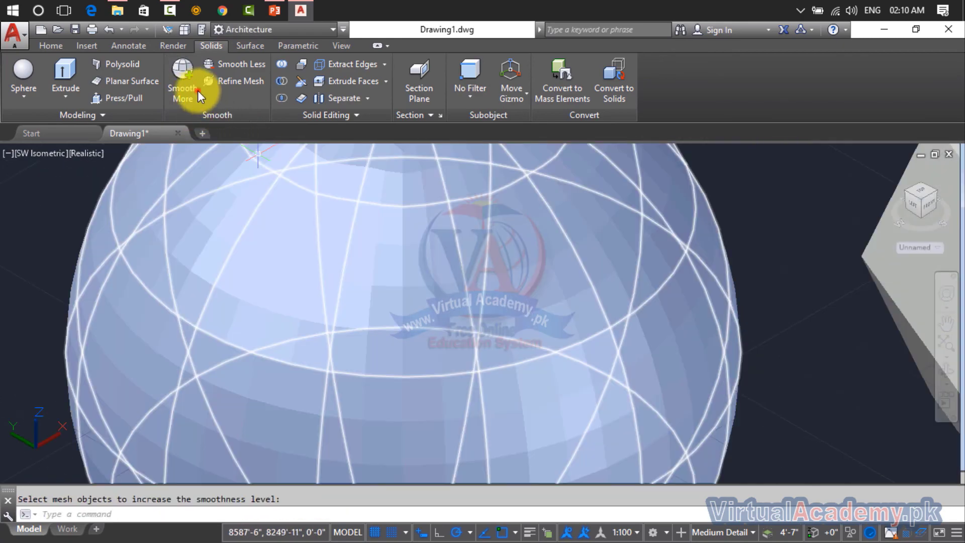
{"action": "left_click", "coordinate": [184, 83]}
{"action": "left_click", "coordinate": [318, 224]}
{"action": "key", "text": "Return"}
{"action": "scroll", "coordinate": [324, 224], "scroll_direction": "down", "scroll_amount": 5}
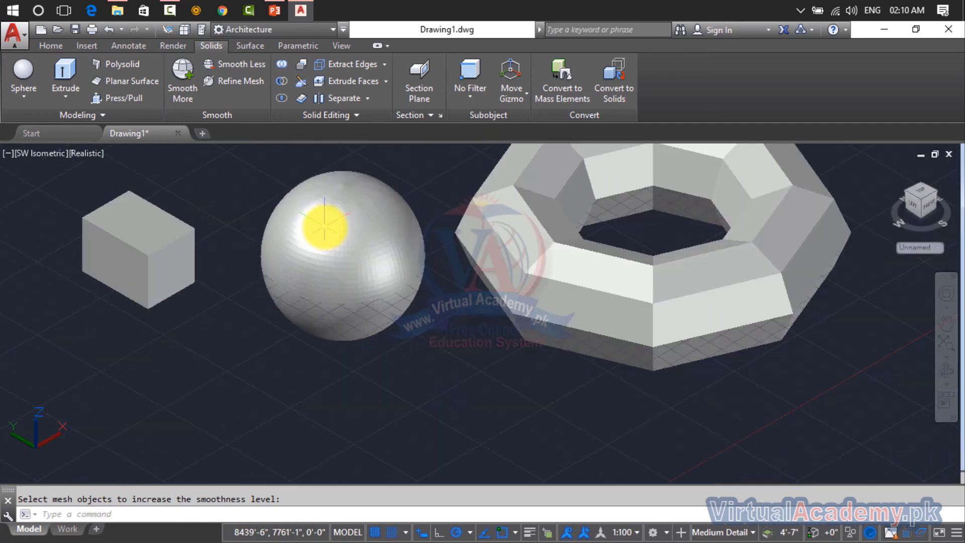
{"action": "left_click", "coordinate": [319, 222]}
{"action": "key", "text": "Return"}
{"action": "left_click", "coordinate": [187, 83]}
{"action": "left_click", "coordinate": [333, 225]}
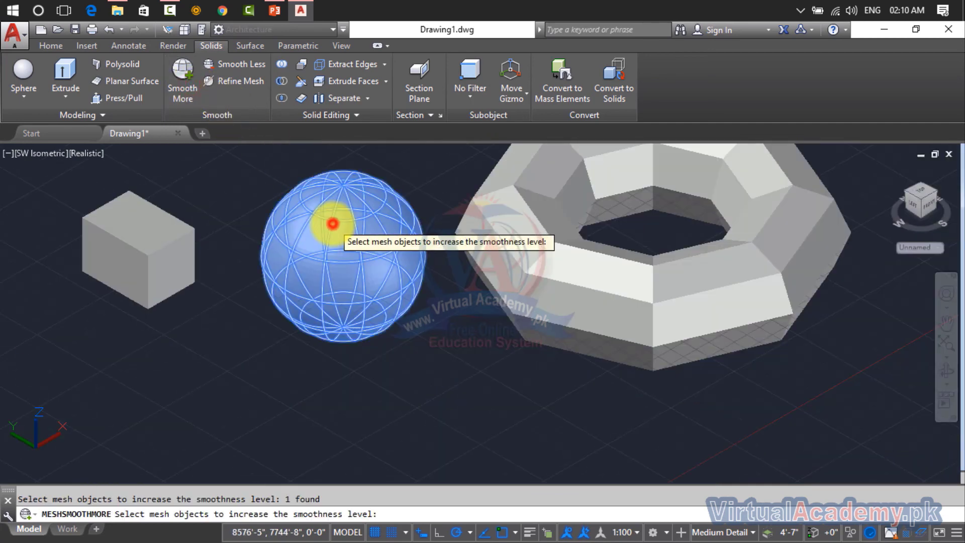
{"action": "key", "text": "Return"}
{"action": "left_click", "coordinate": [310, 248]}
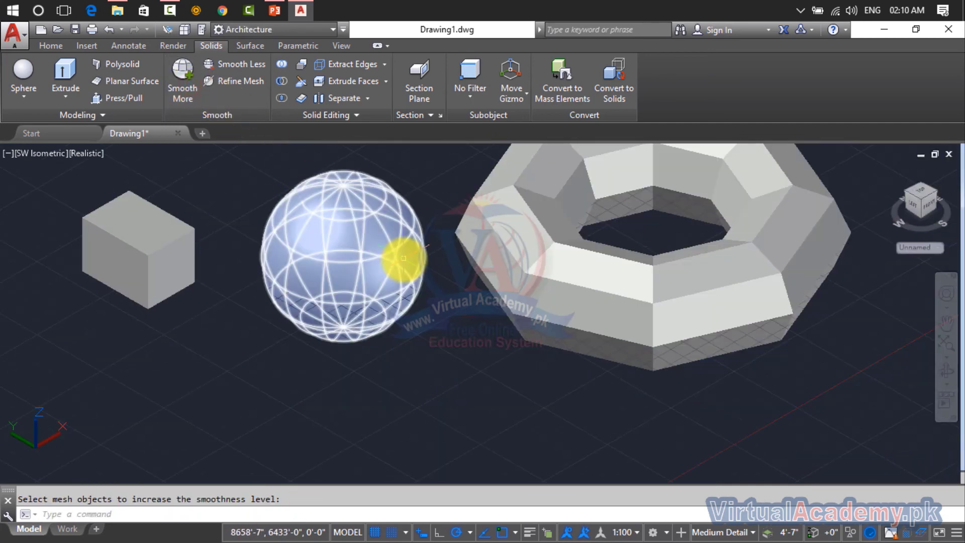
{"action": "middle_click_drag", "start_coordinate": [398, 254], "coordinate": [140, 270]}
{"action": "key", "text": "Return"}
Smooth the mesh torus with Smooth More, then pan so all three shapes show
{"action": "left_click", "coordinate": [269, 275]}
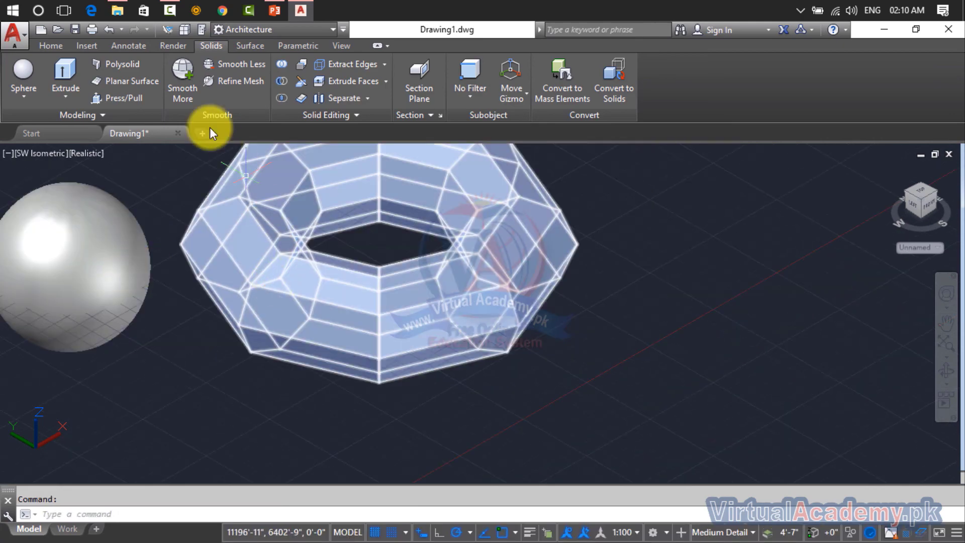
{"action": "left_click", "coordinate": [196, 106]}
{"action": "left_click", "coordinate": [315, 282]}
{"action": "key", "text": "Return"}
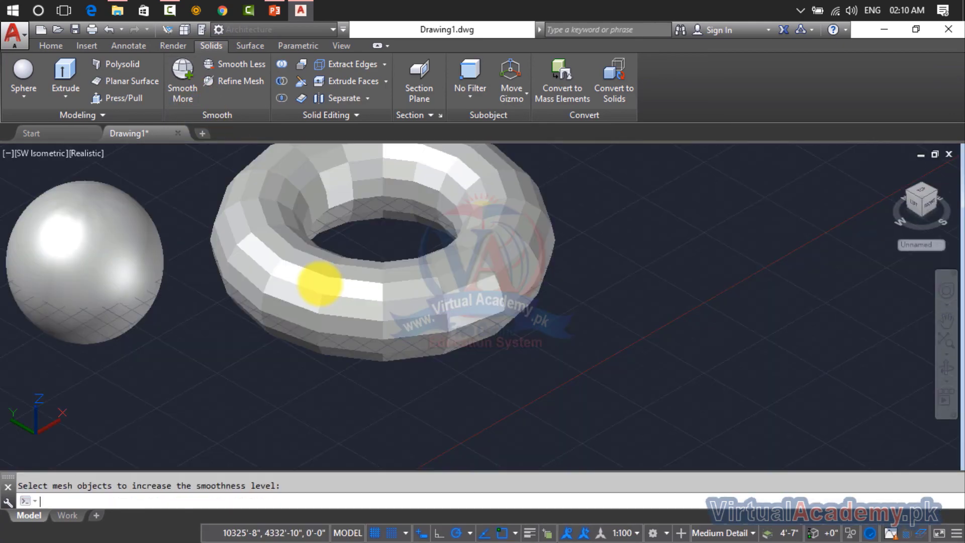
{"action": "left_click", "coordinate": [195, 94]}
{"action": "left_click", "coordinate": [291, 259]}
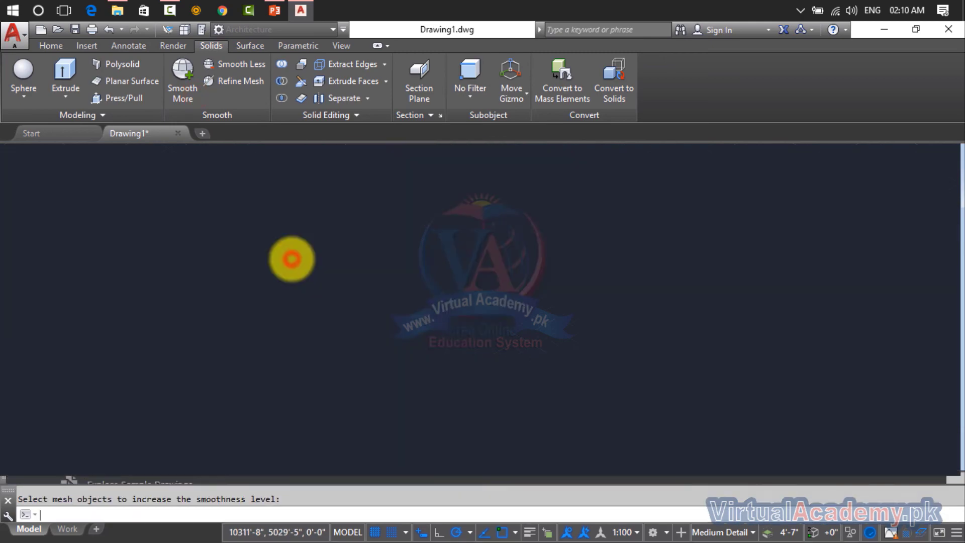
{"action": "left_click", "coordinate": [280, 264]}
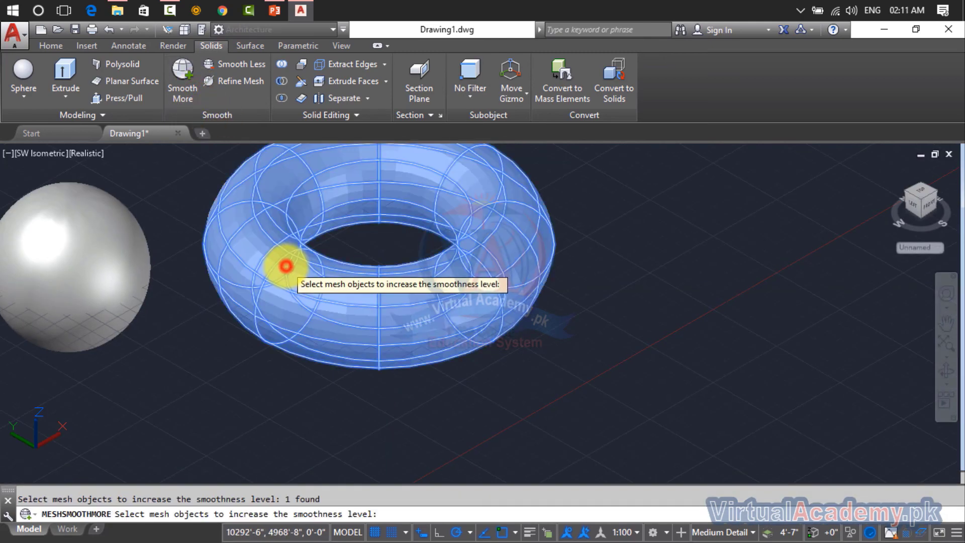
{"action": "key", "text": "Return"}
{"action": "left_click", "coordinate": [230, 156]}
{"action": "scroll", "coordinate": [281, 297], "scroll_direction": "down", "scroll_amount": 3}
{"action": "scroll", "coordinate": [281, 297], "scroll_direction": "down", "scroll_amount": 3}
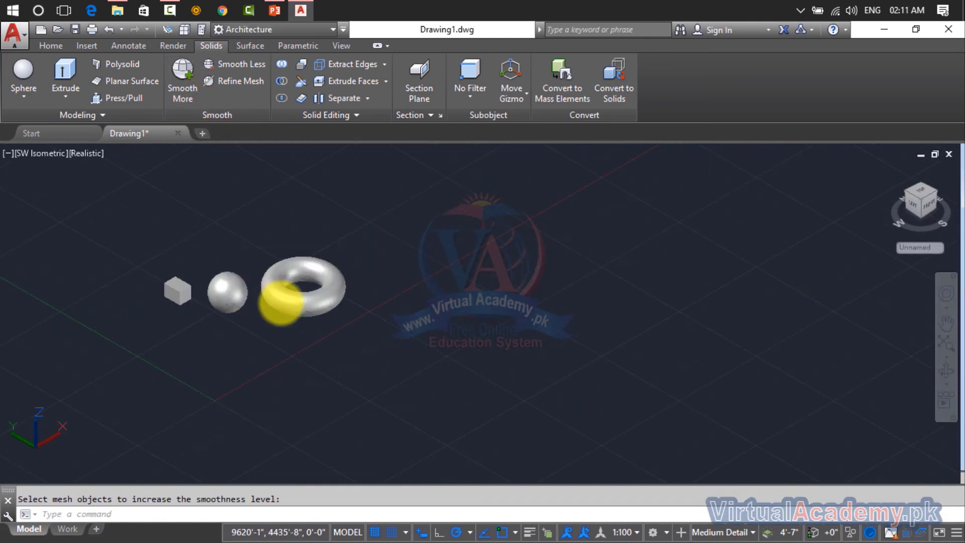
{"action": "middle_click_drag", "start_coordinate": [281, 298], "coordinate": [393, 287]}
Crossing-select the mesh box, sphere and torus together and delete them
{"action": "left_click", "coordinate": [452, 274]}
{"action": "left_click", "coordinate": [243, 321]}
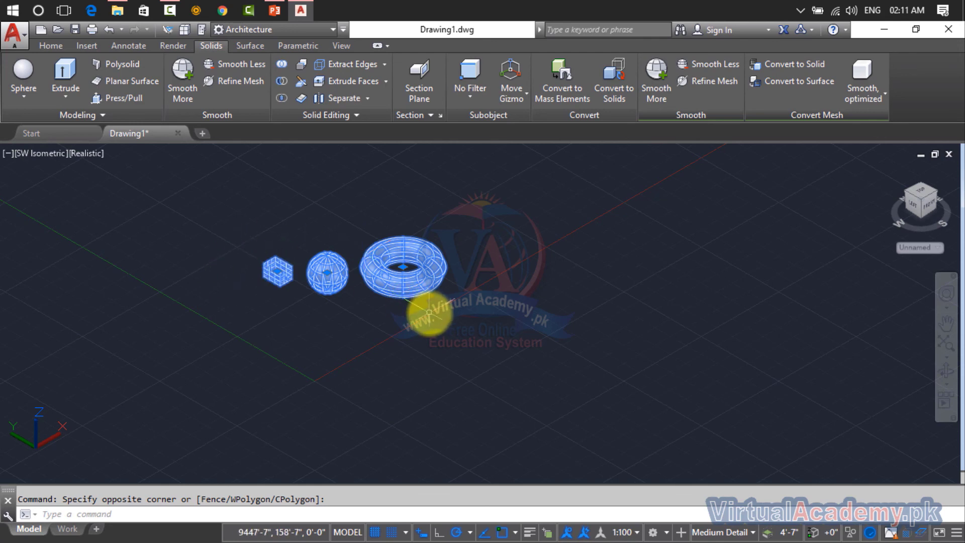
{"action": "key", "text": "Delete"}
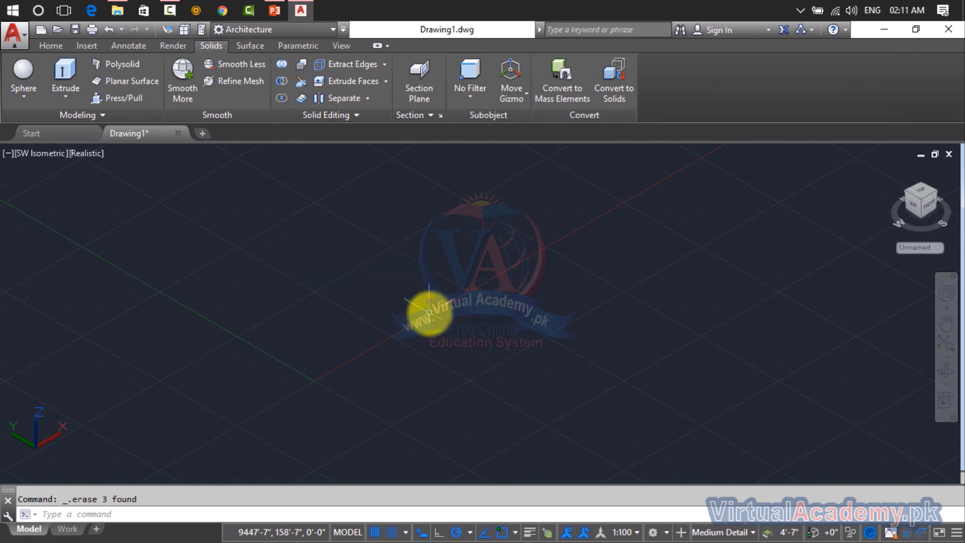